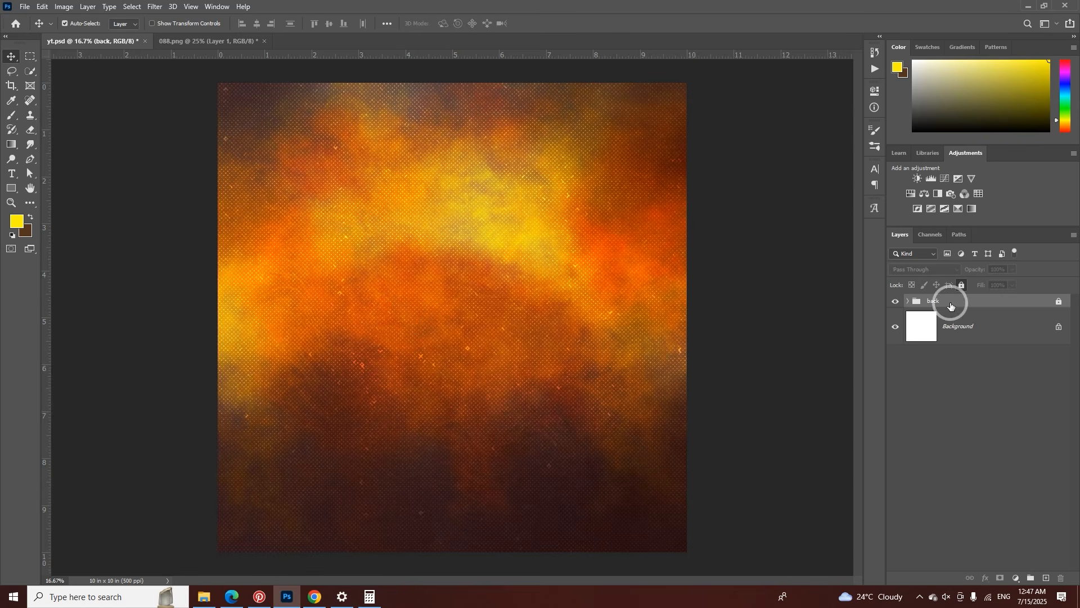
Step: Examine the layers inside the locked back group and the cut-out portrait in 088.png
click(908, 304)
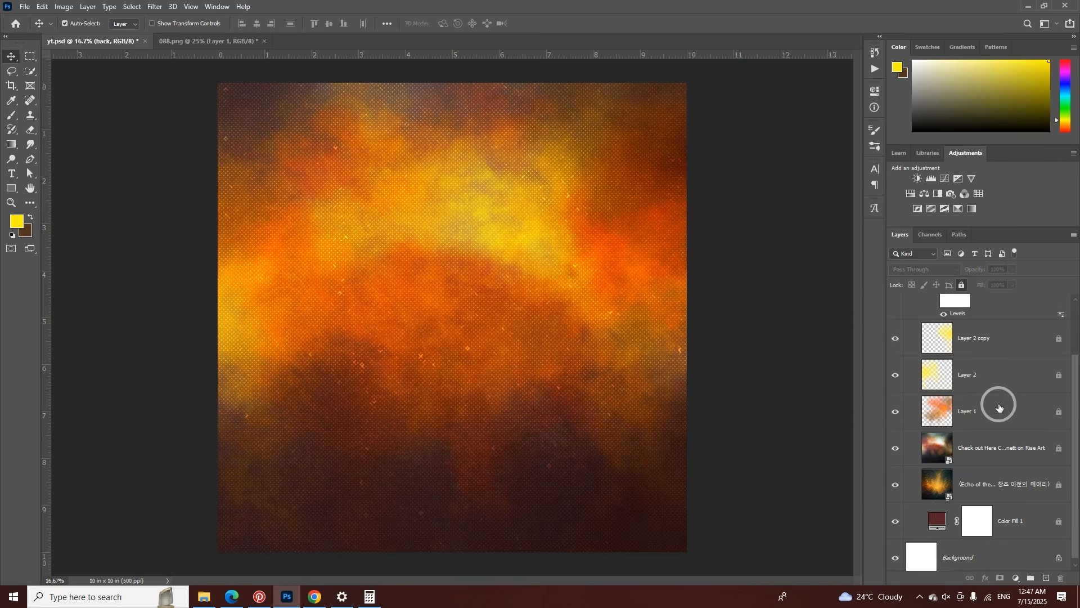
scroll(973, 425, down, 1)
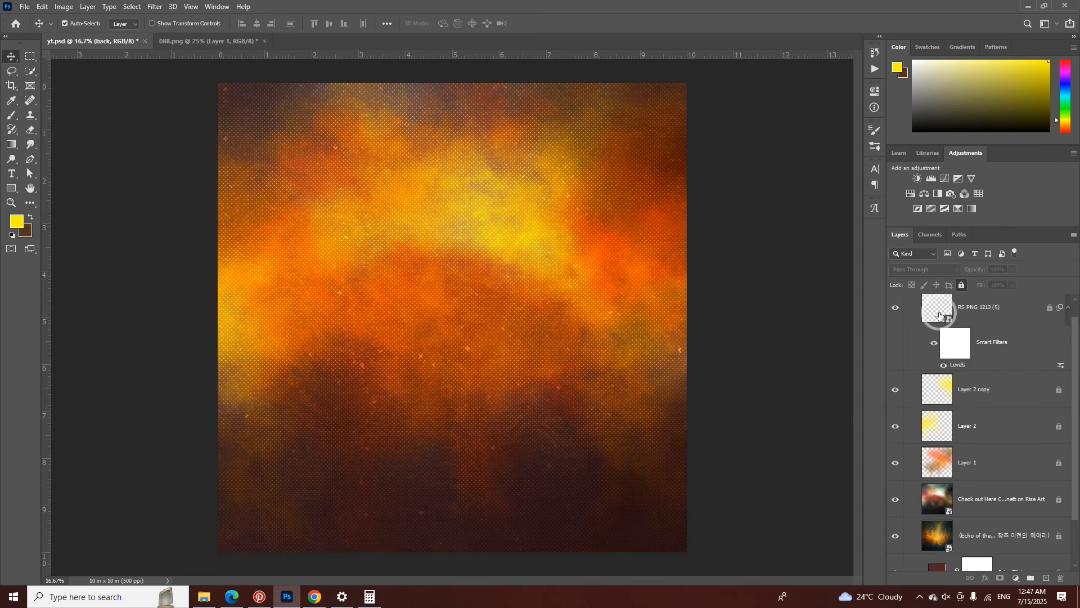
scroll(920, 360, up, 1)
click(908, 302)
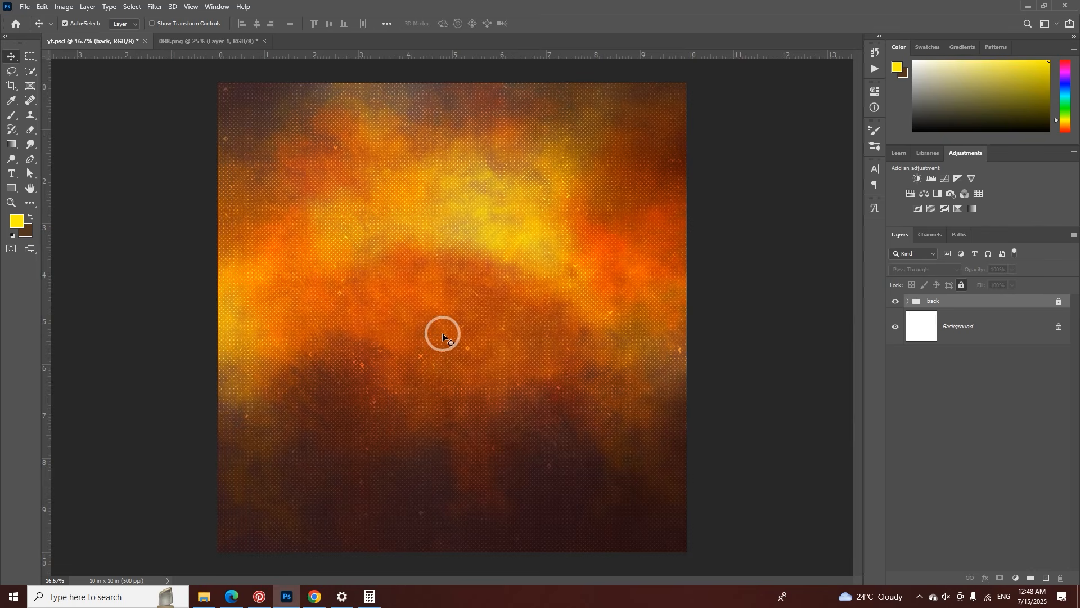
click(194, 45)
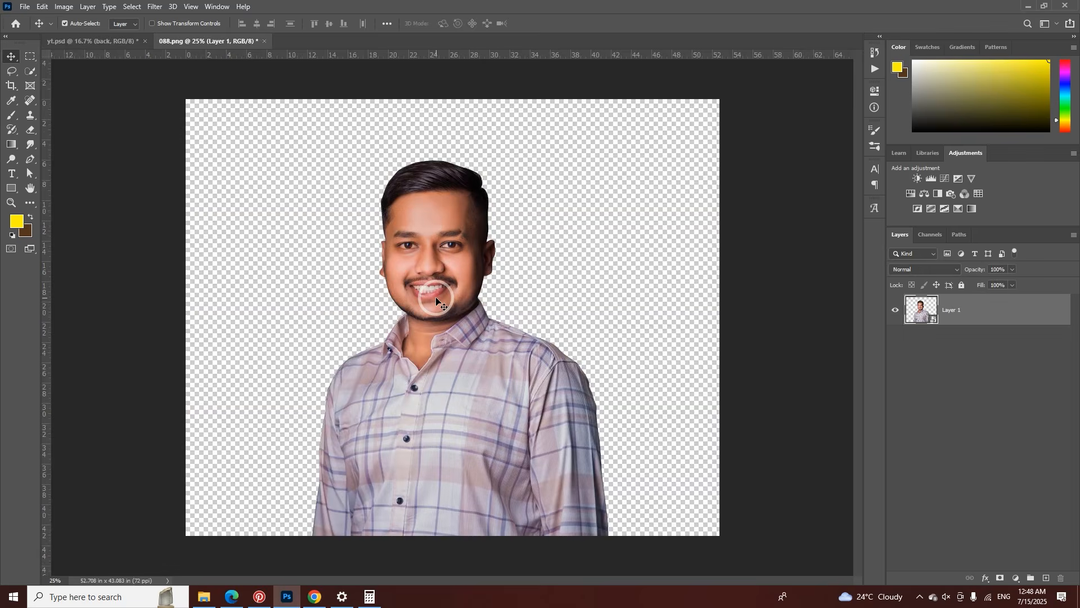
key(z)
drag(436, 293, 455, 308)
key(v)
click(123, 42)
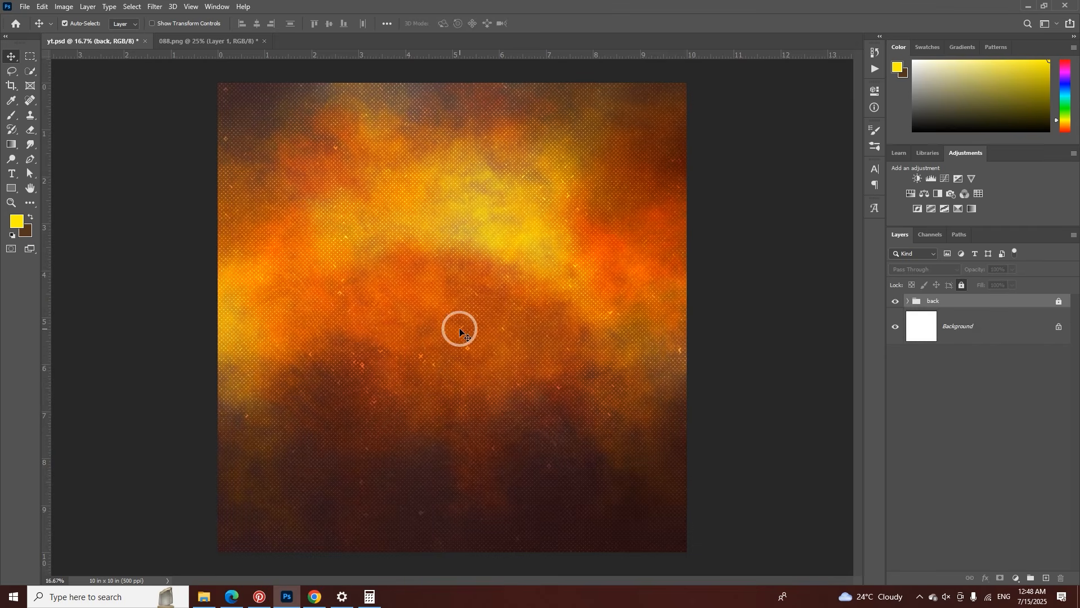
click(12, 190)
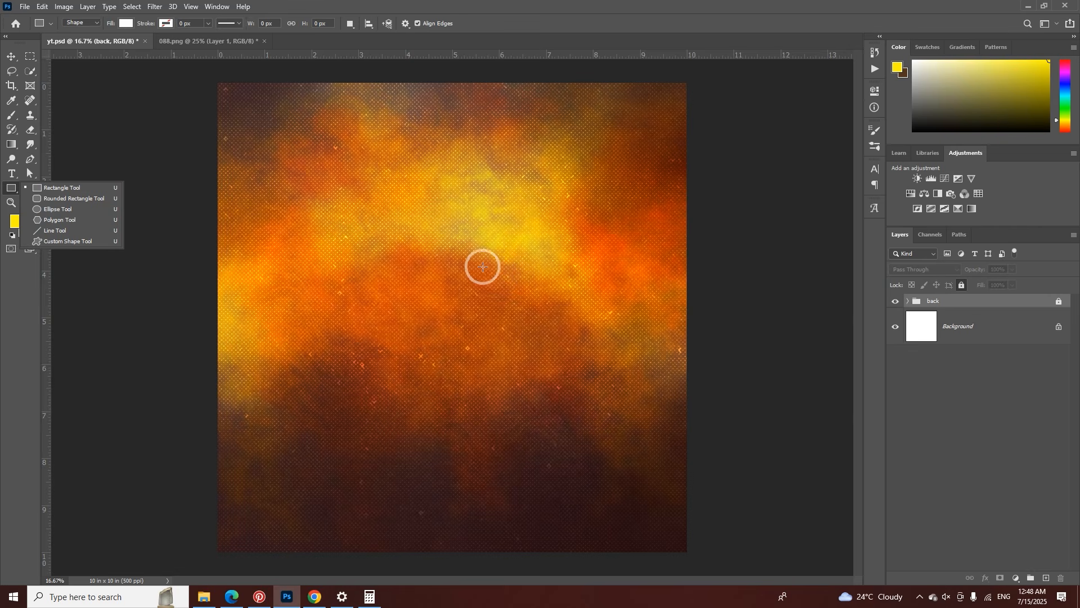
Step: Apply a Camera Raw filter to the portrait in 088.png with Contrast +12 and Texture +7
click(213, 41)
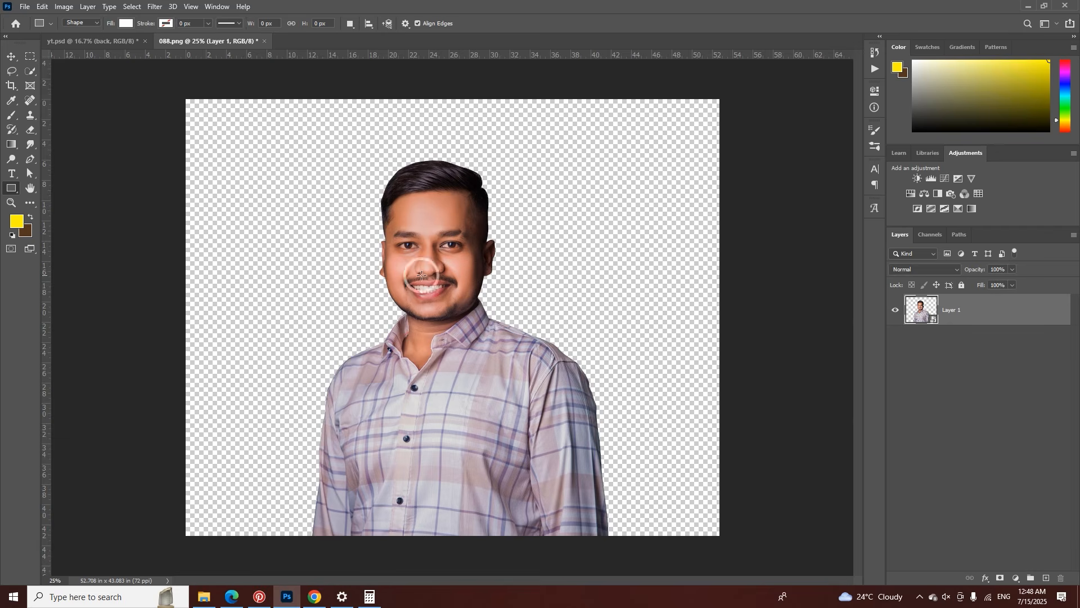
click(11, 56)
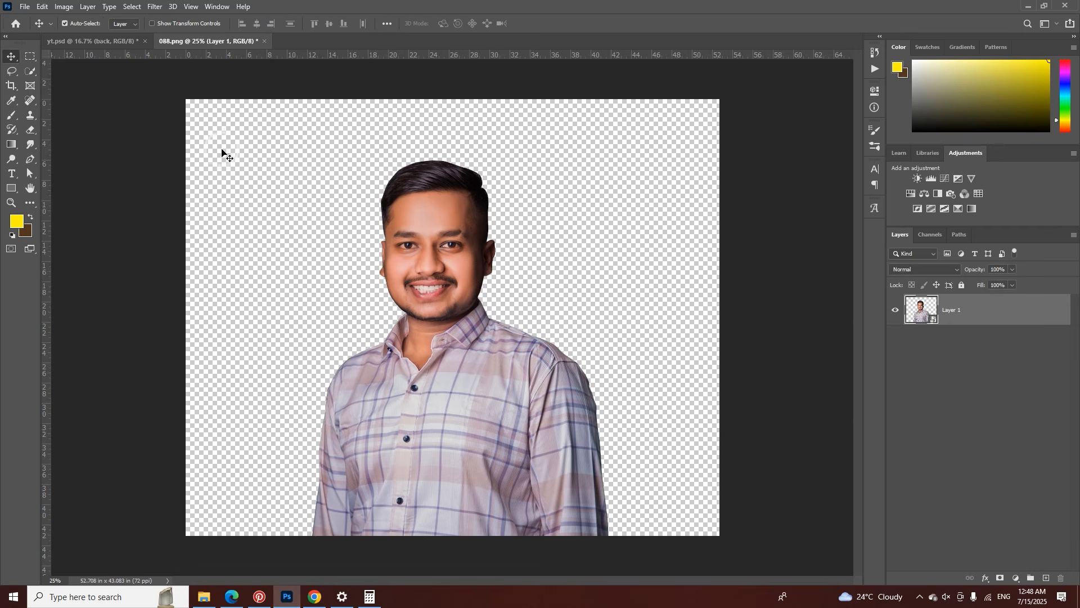
key(z)
drag(465, 267, 476, 270)
key(v)
click(155, 6)
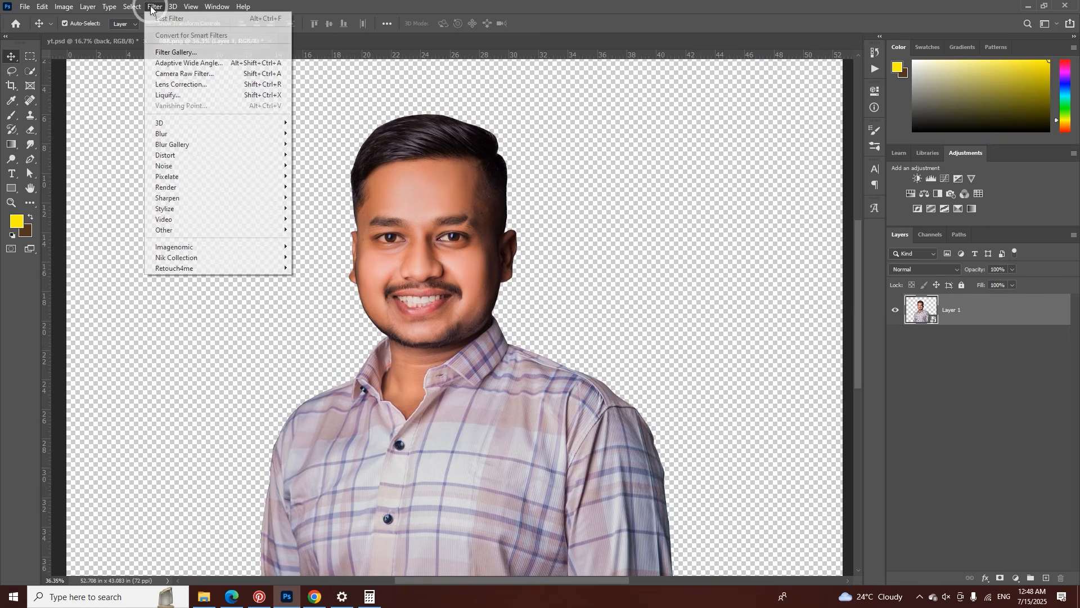
click(211, 77)
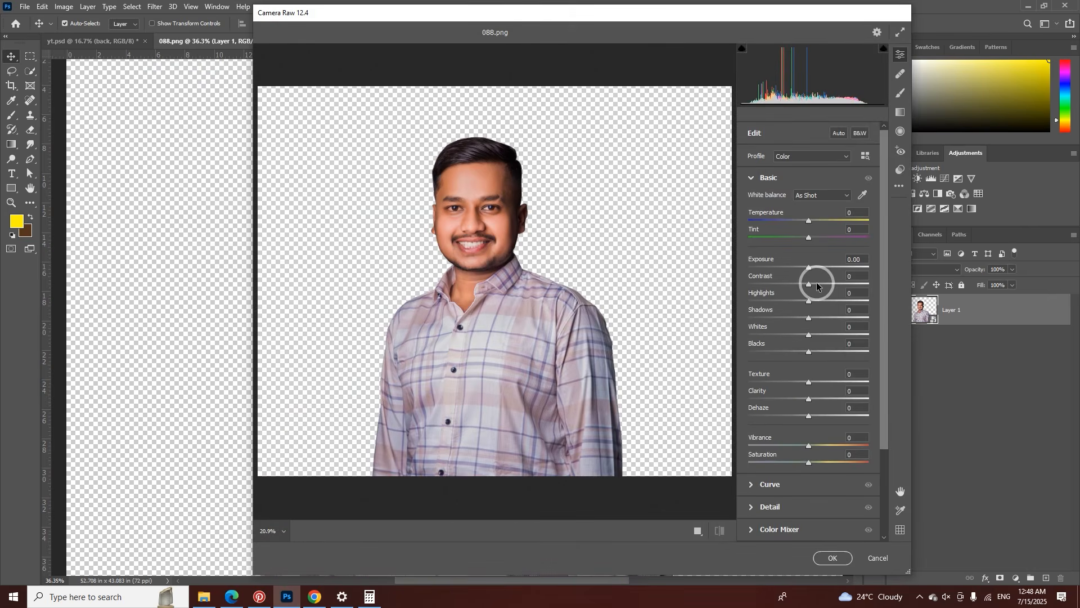
drag(815, 283, 815, 284)
drag(809, 381, 814, 381)
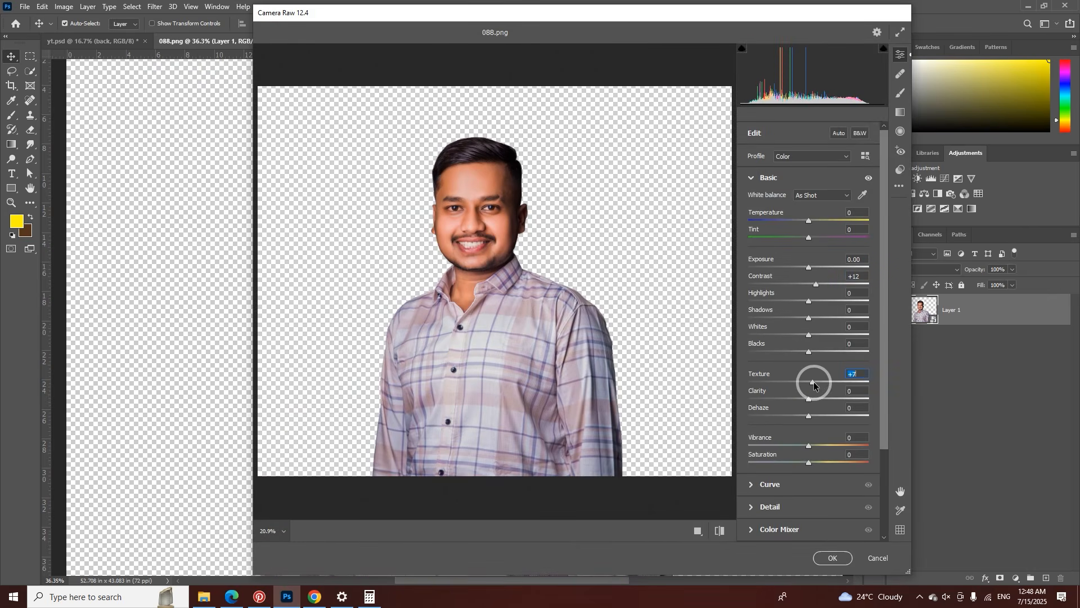
click(822, 558)
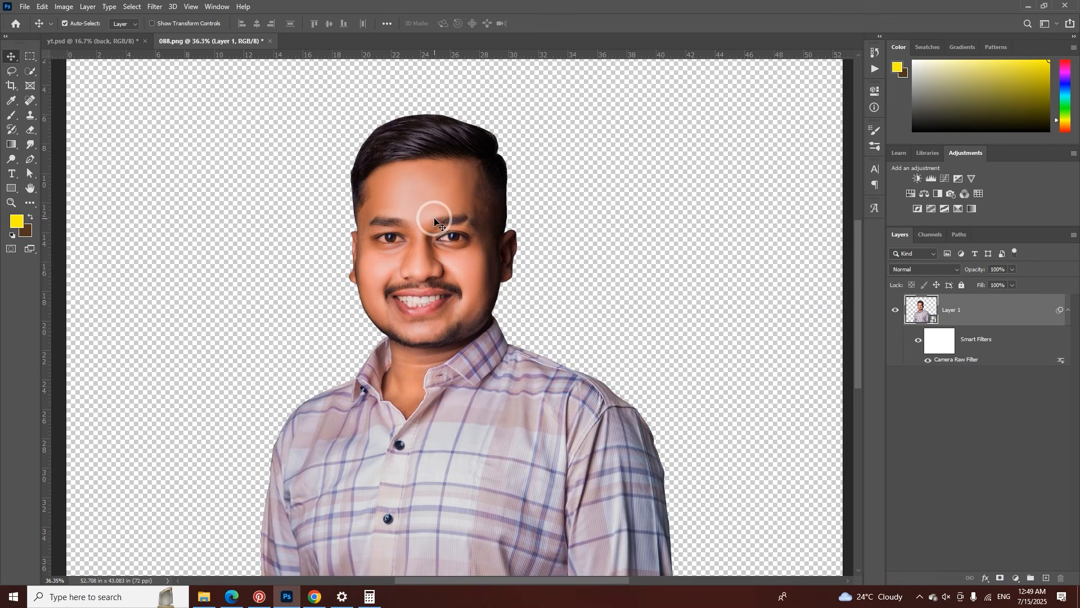
Step: Draw a white rectangle about 678 by 942 px near the middle of the yt.psd canvas
key(ctrl)
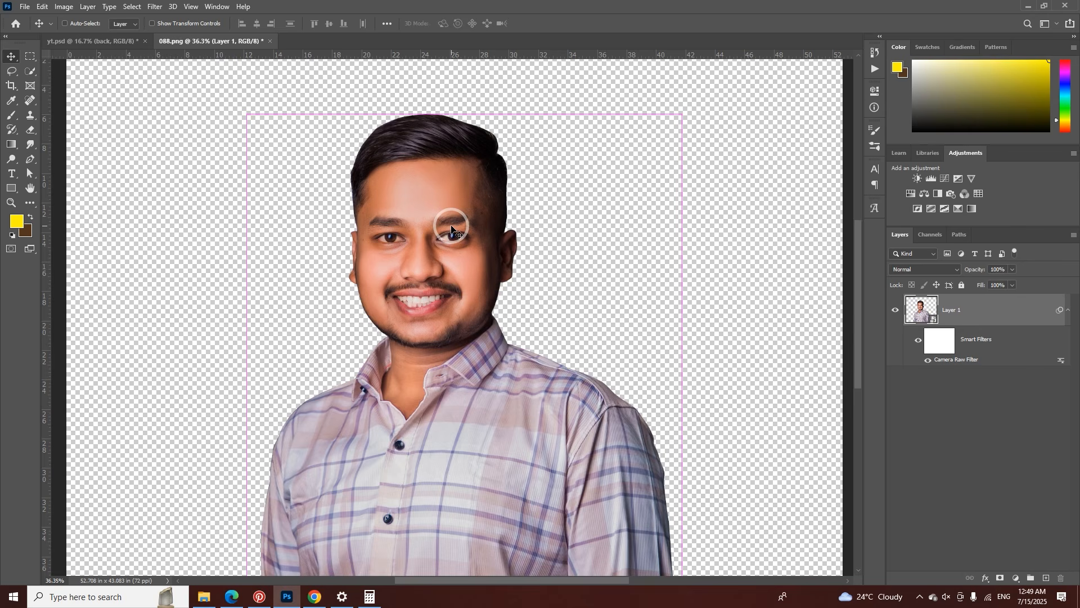
click(121, 41)
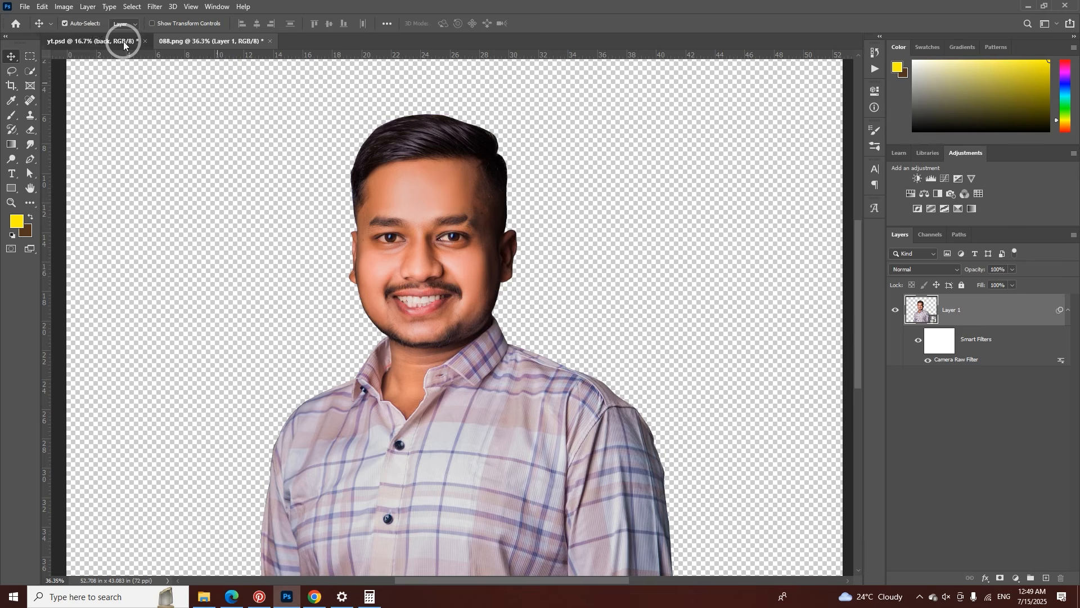
click(14, 194)
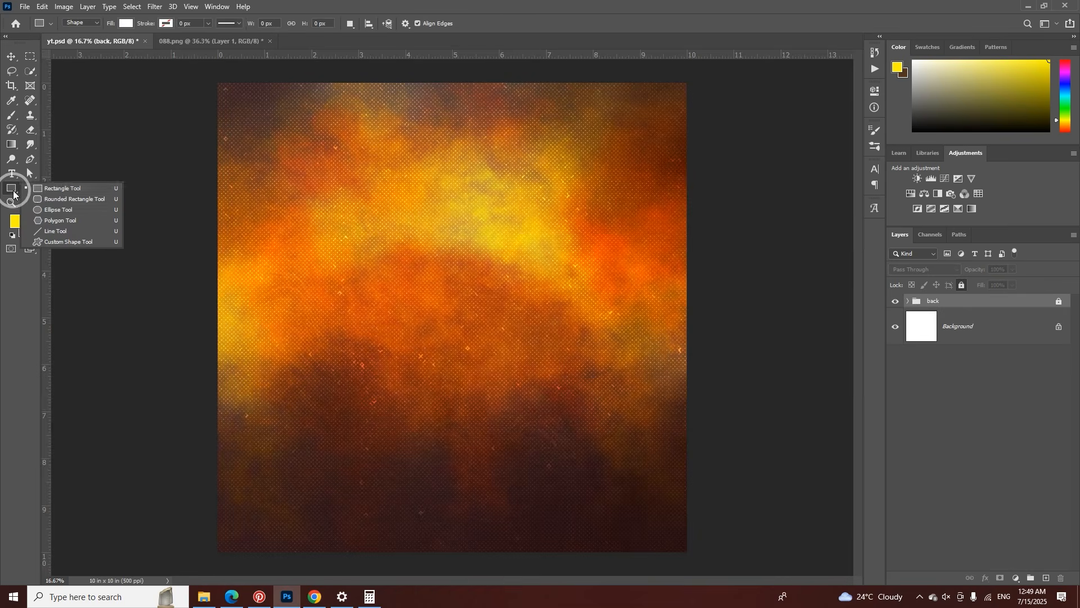
click(48, 191)
drag(395, 309, 459, 397)
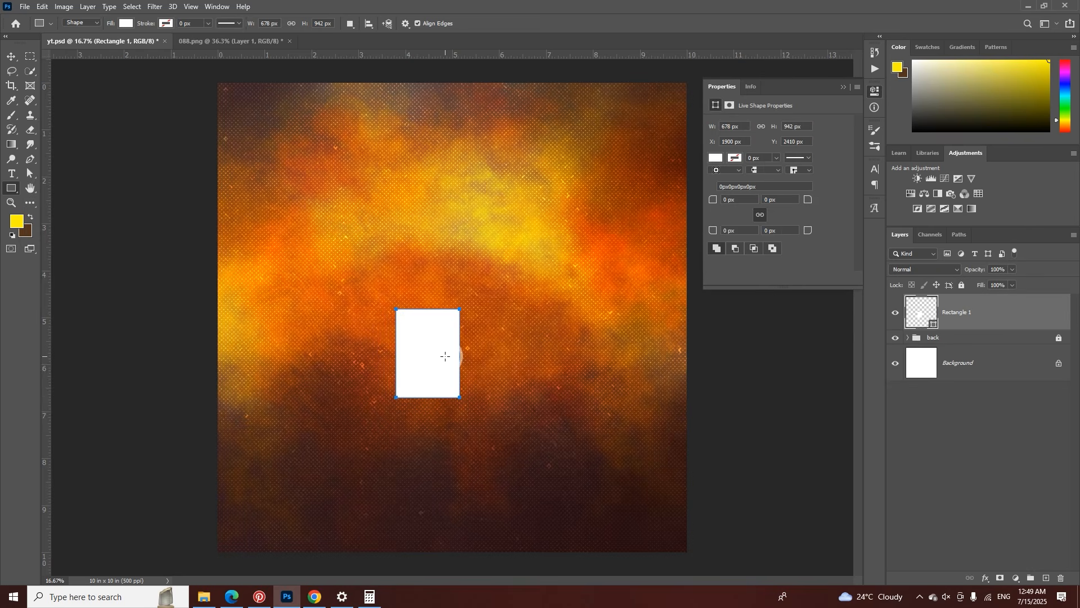
click(10, 57)
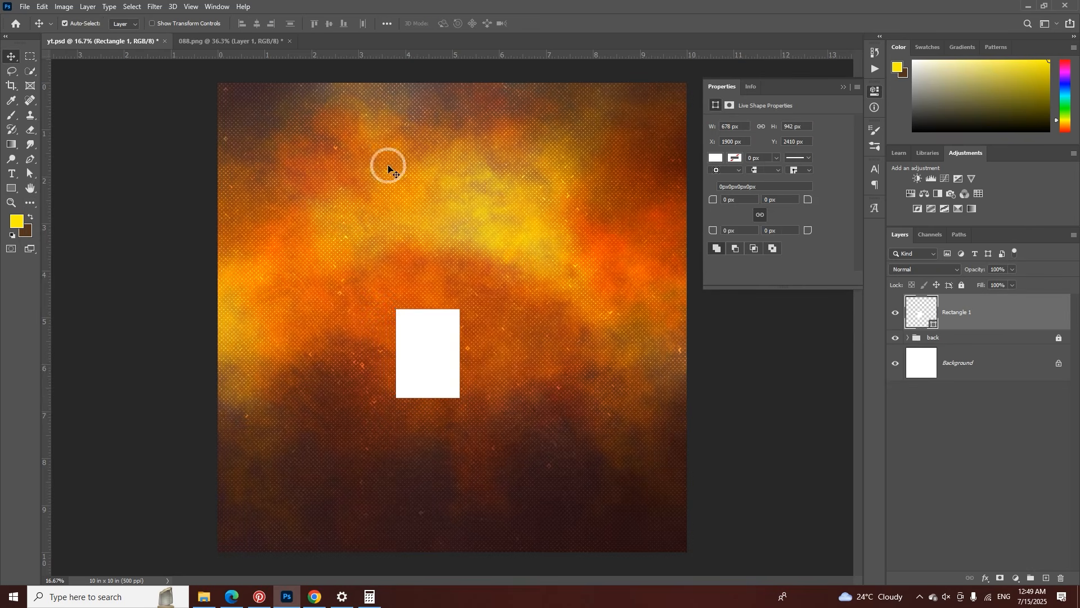
click(846, 89)
Step: Widen the white rectangle to about 112% and extend its upper edge slightly upward
drag(441, 355, 456, 338)
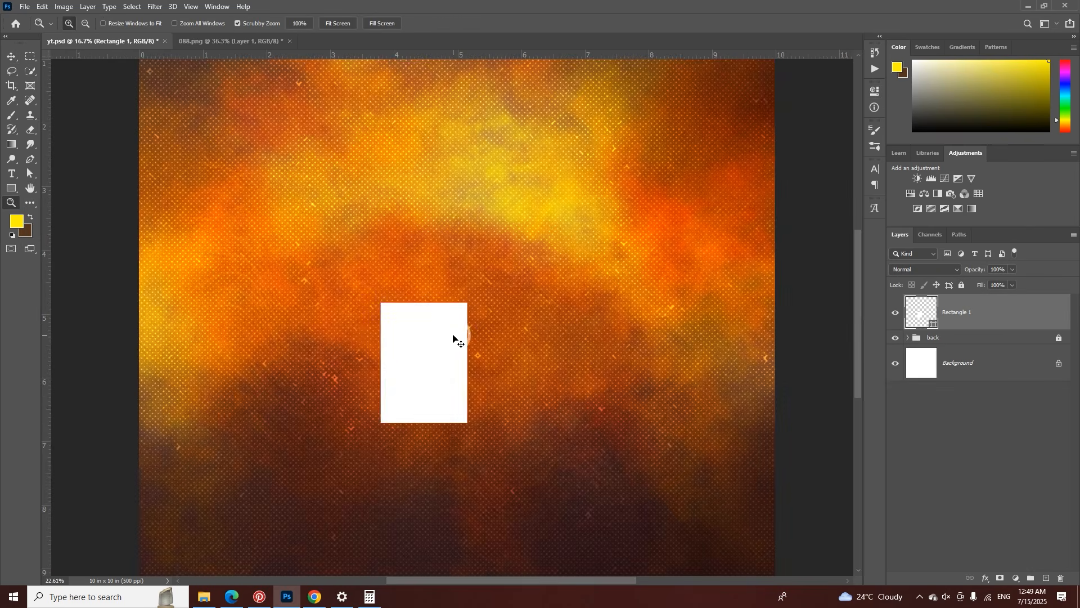
key(ctrl+t)
drag(381, 362, 378, 362)
drag(465, 360, 475, 361)
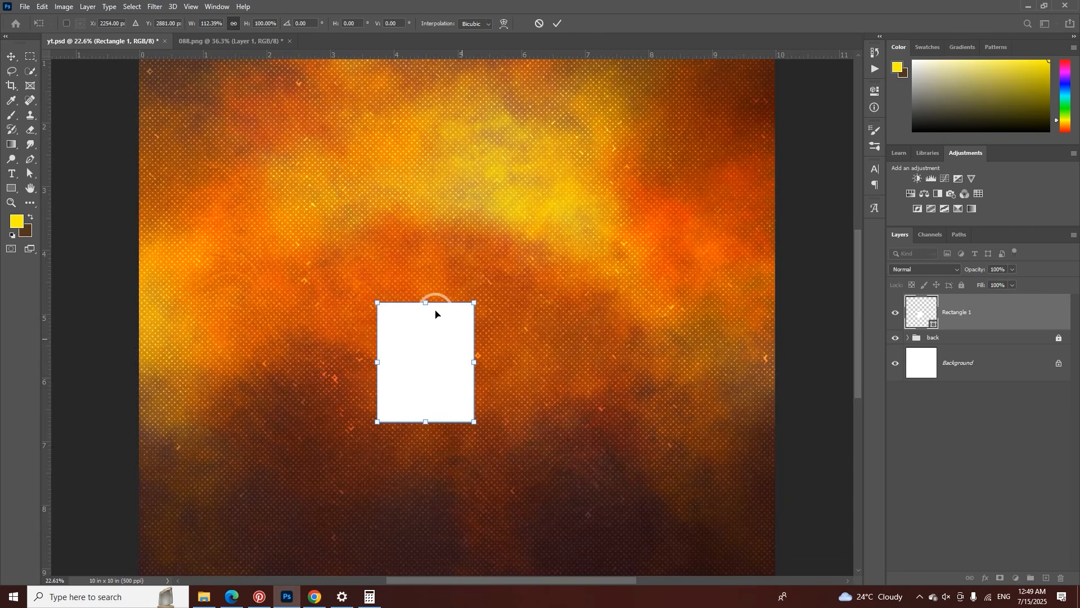
drag(425, 303, 425, 293)
click(557, 23)
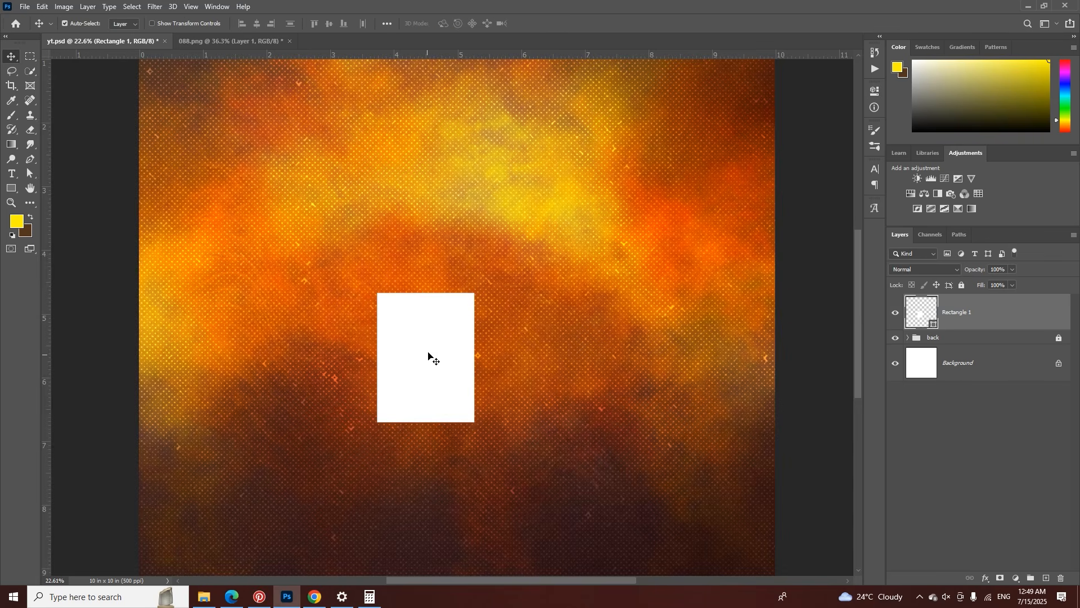
Step: Copy the portrait from 088.png into yt.psd above the white rectangle and start Free Transform on it
click(231, 39)
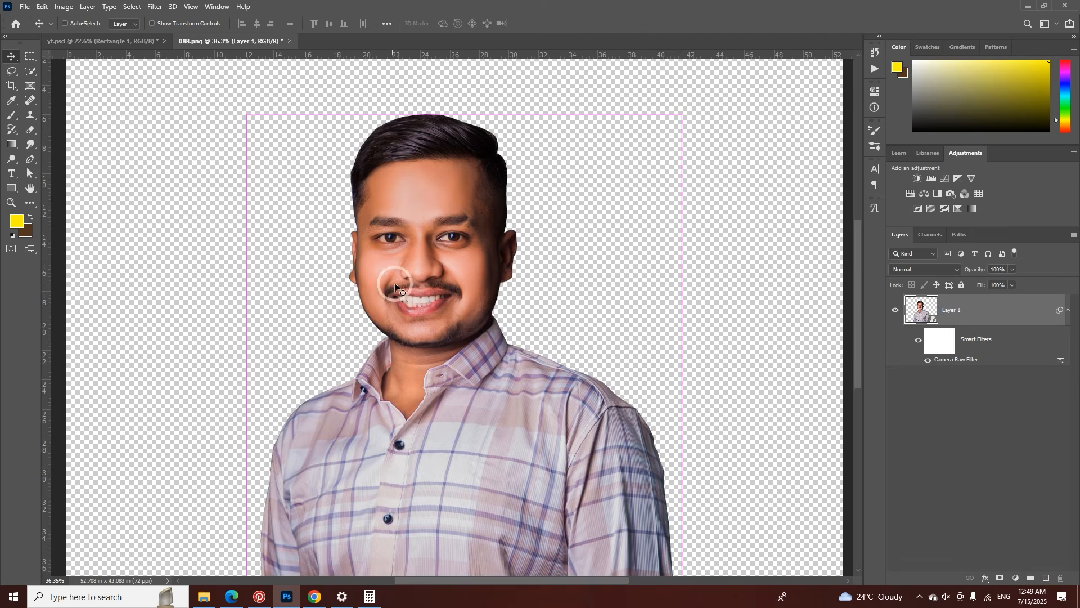
click(149, 41)
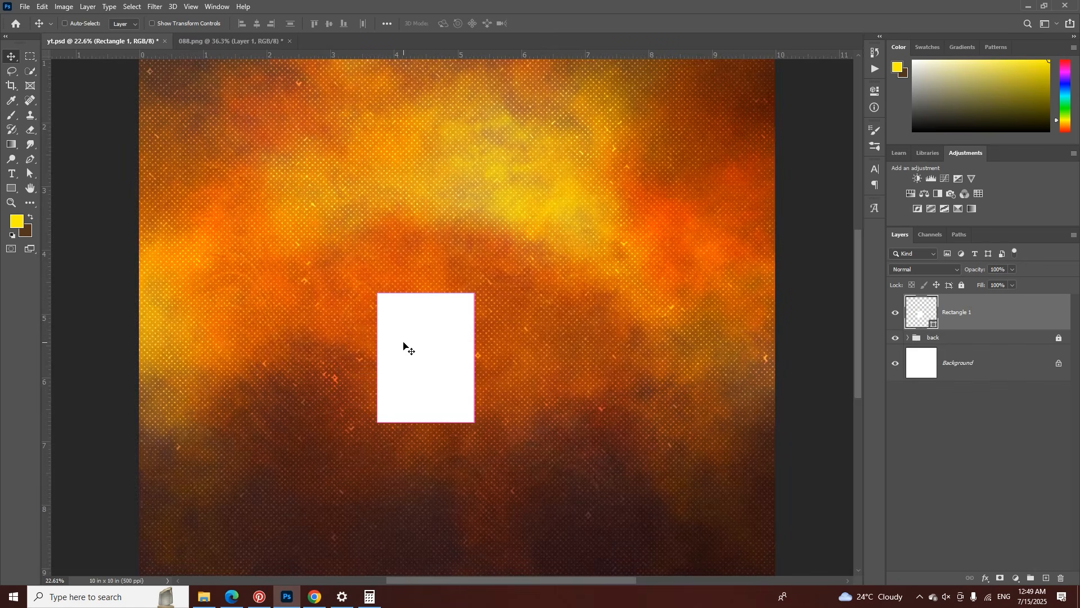
key(ctrl+v)
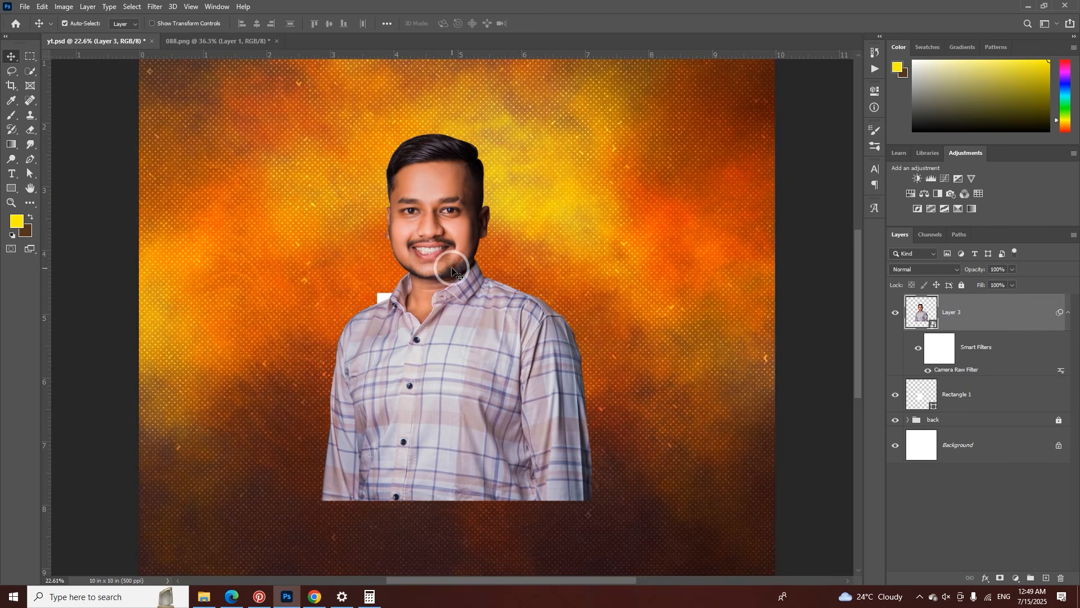
key(ctrl)
key(ctrl+t)
Step: Try shrinking the portrait proportionally from its upper edge and undo the scaling
click(559, 235)
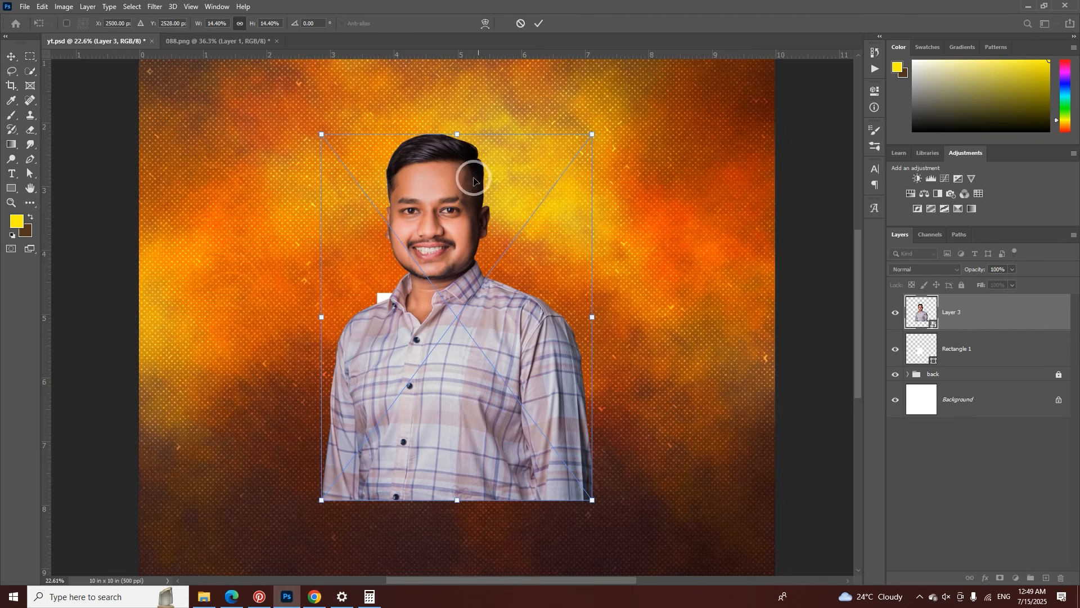
drag(457, 135, 452, 260)
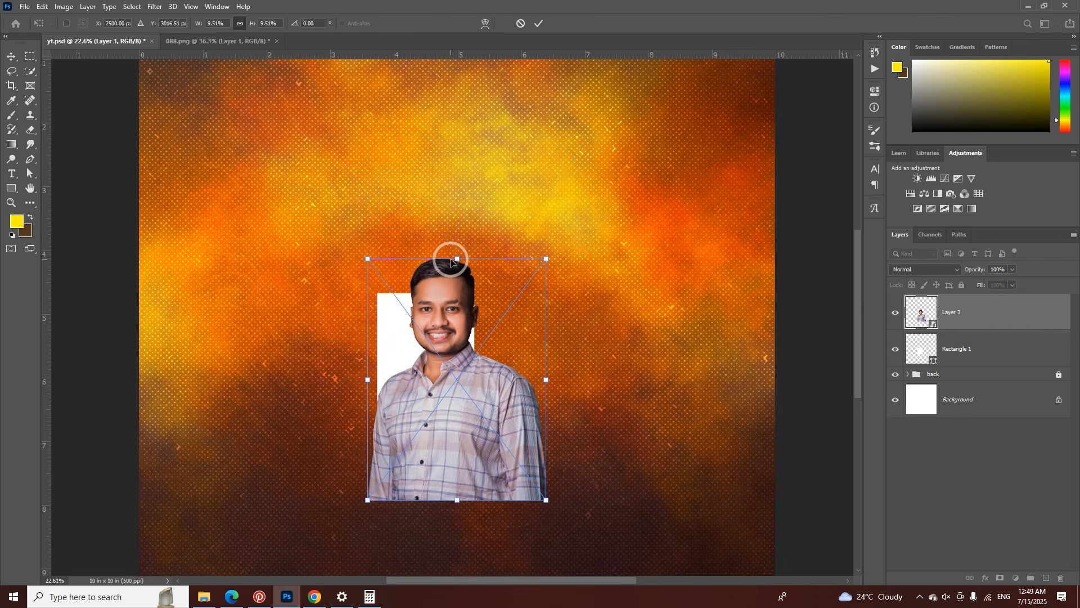
key(ctrl+z)
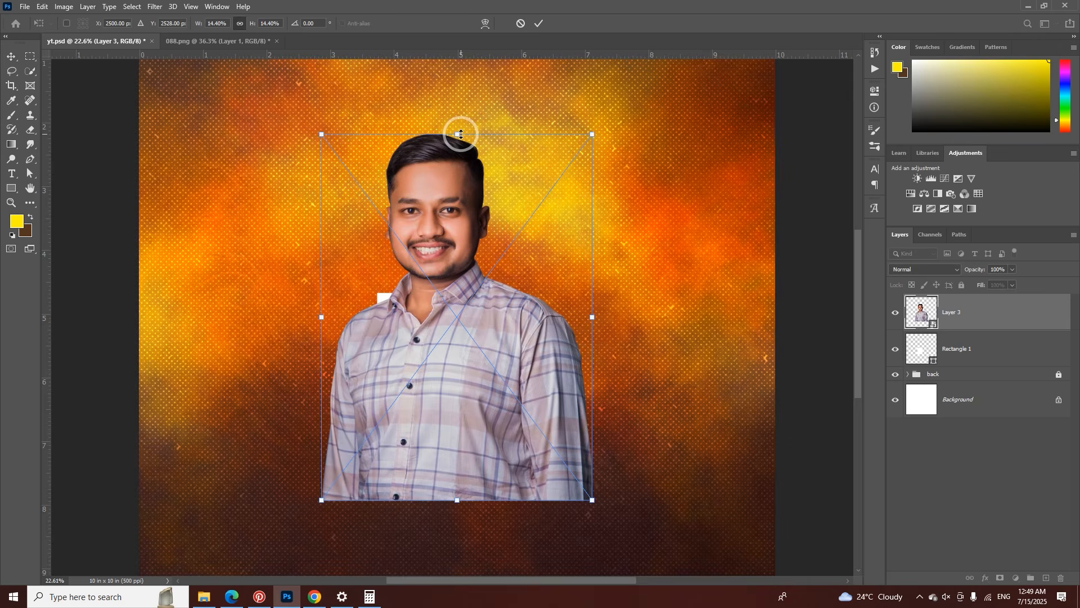
drag(460, 135, 456, 253)
key(ctrl+z)
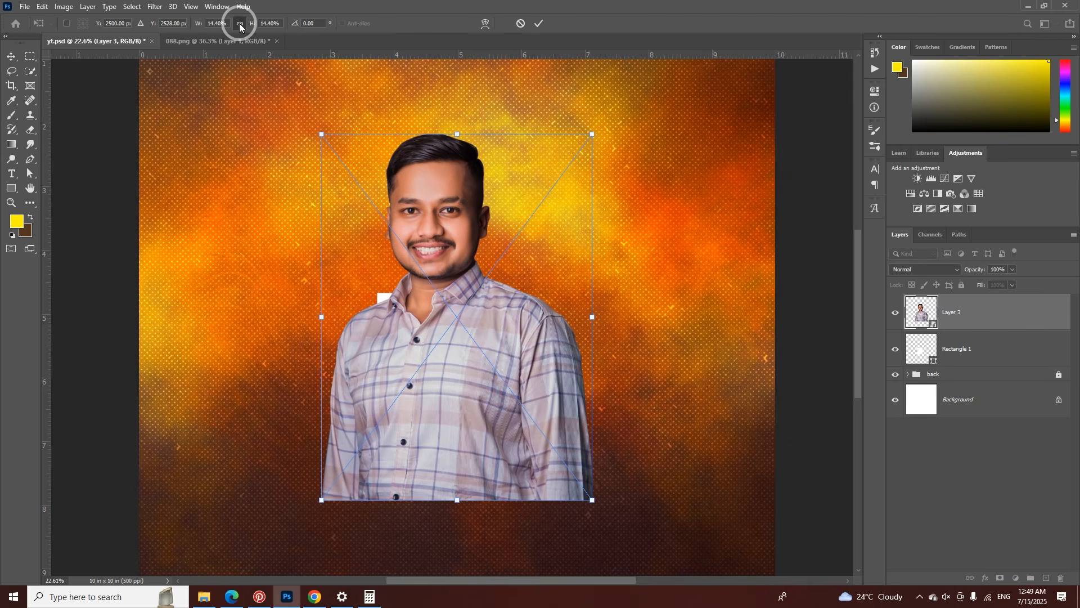
Step: Try scaling the portrait from its upper edge, corner and side with unlinked proportions, undoing each change
drag(457, 135, 458, 382)
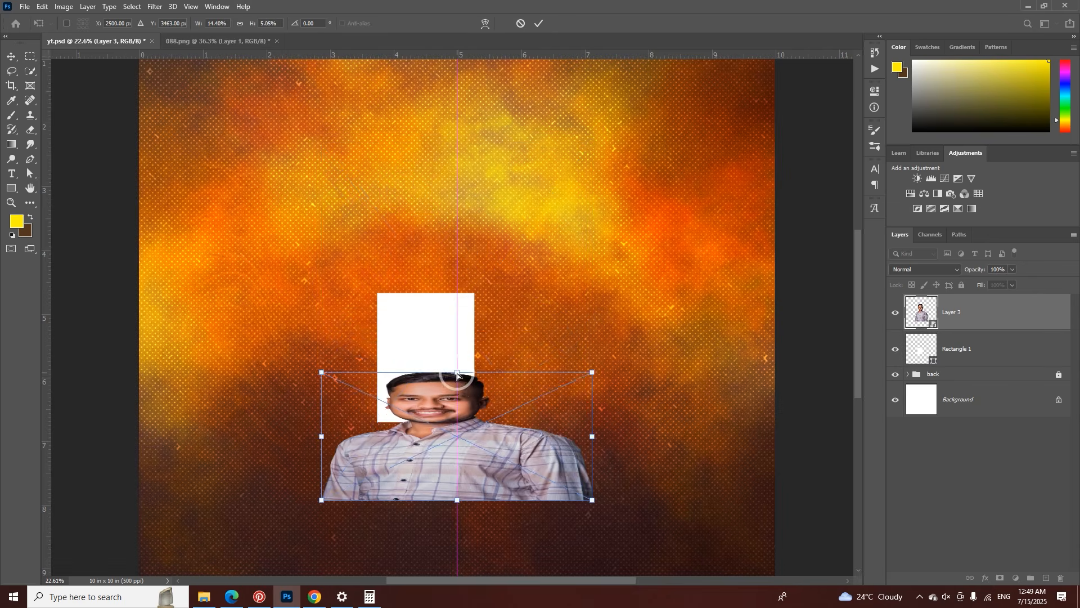
key(ctrl+z)
drag(592, 135, 676, 134)
key(ctrl+z)
drag(322, 317, 290, 322)
key(ctrl+z)
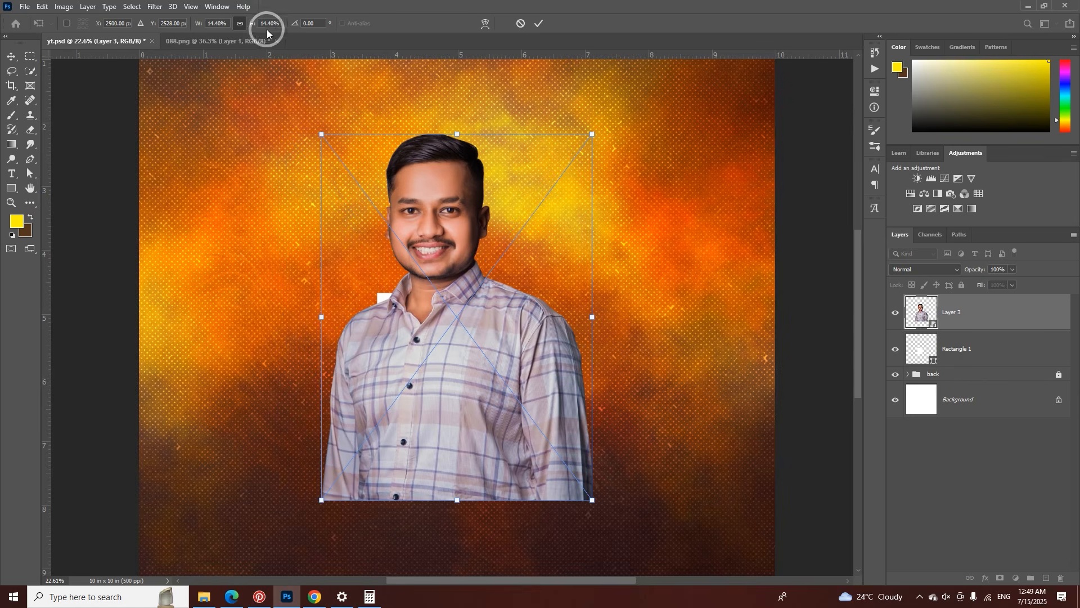
Step: Scale the portrait with linked proportions to about 8.16% and place it over the white rectangle
click(240, 24)
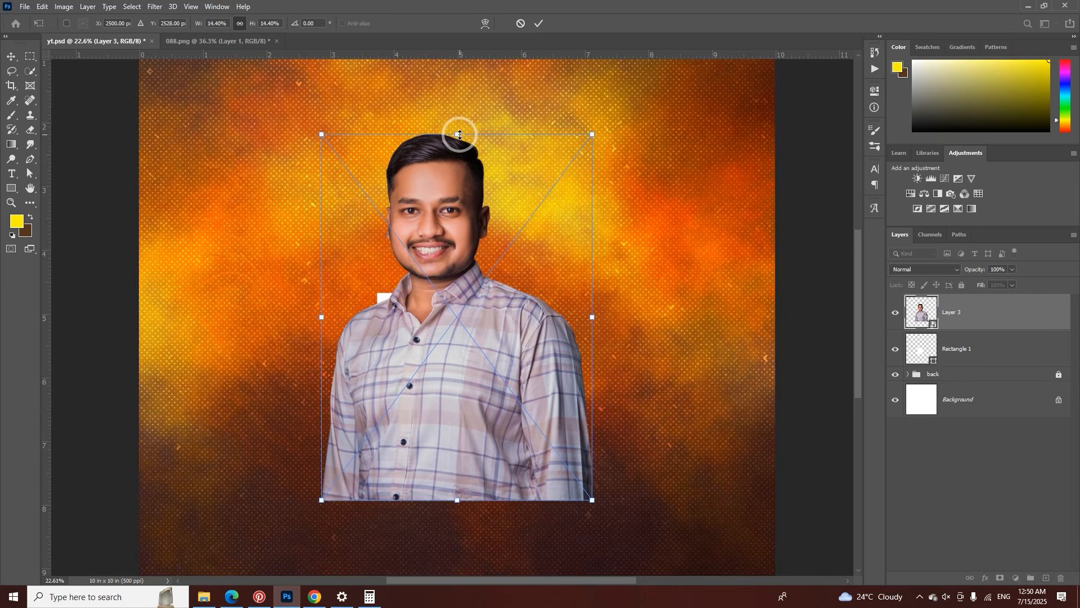
drag(459, 134, 454, 293)
drag(469, 338, 453, 317)
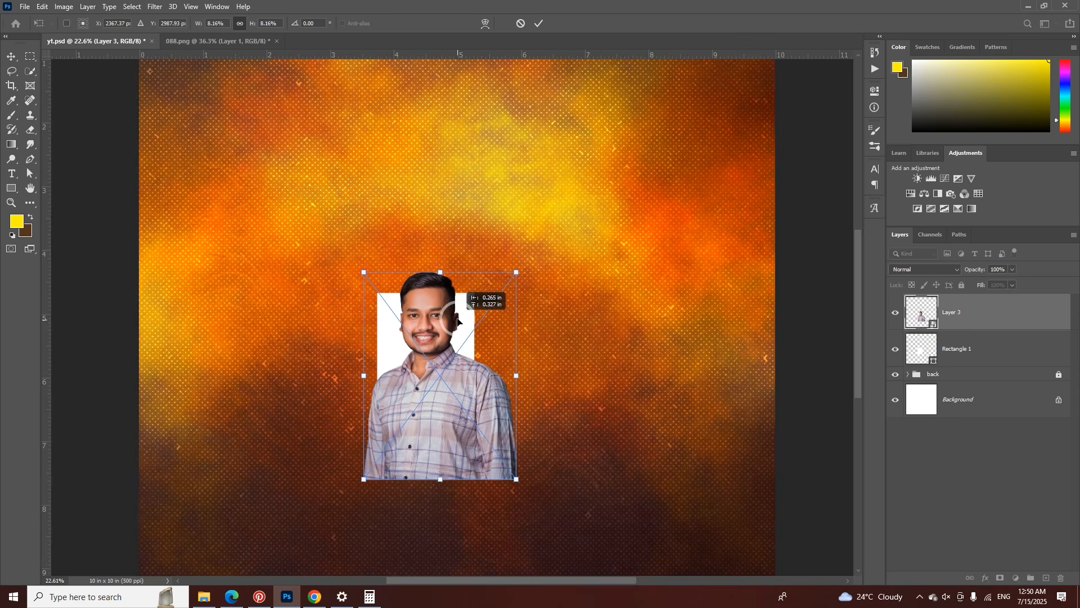
click(539, 23)
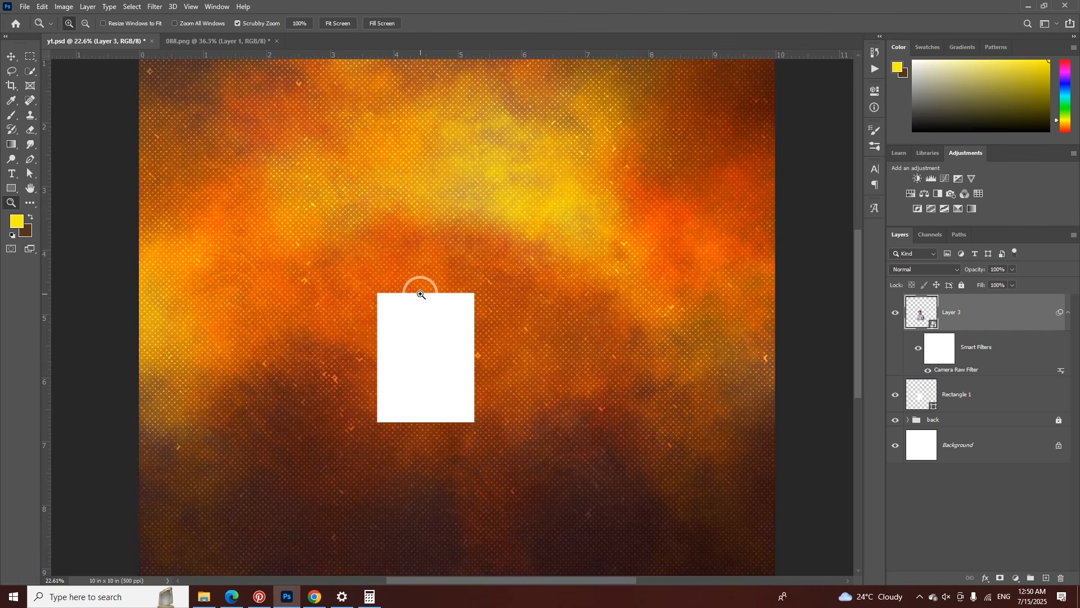
Step: Make the hidden portrait layer visible again above the white rectangle
key(v)
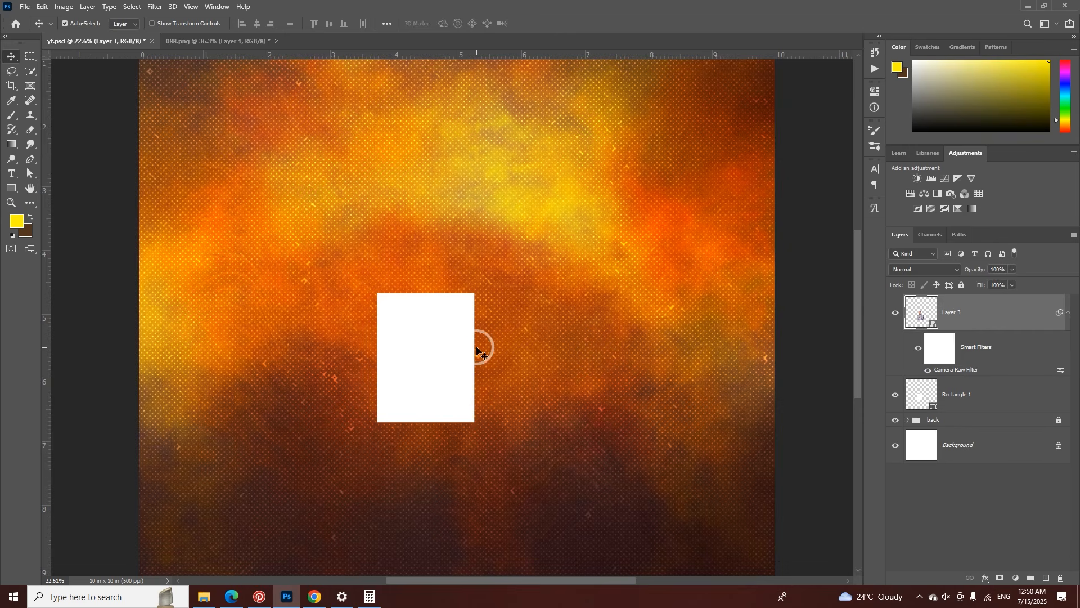
key(z)
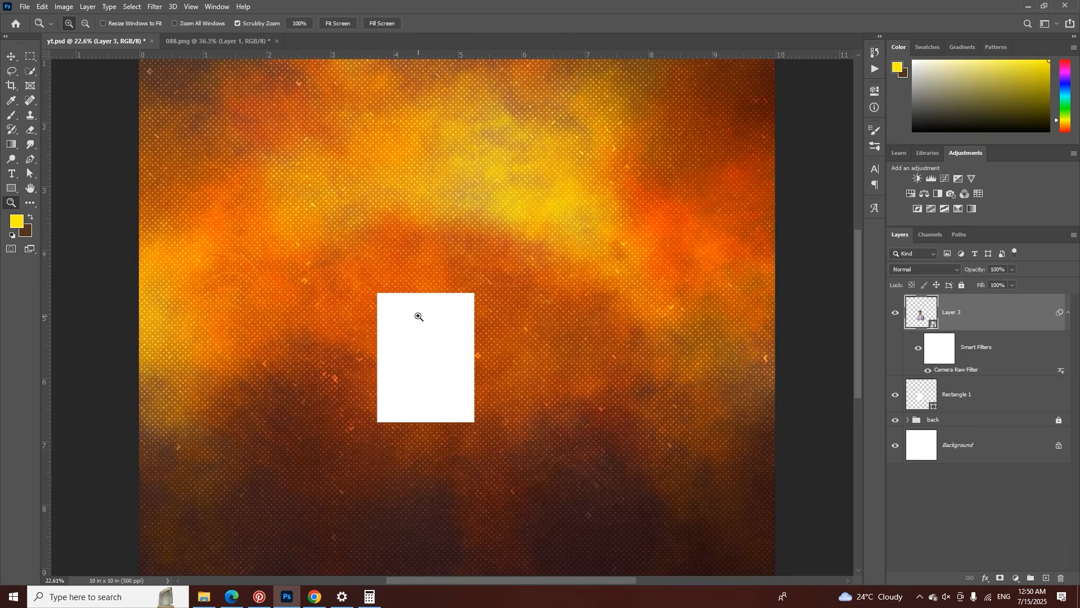
drag(433, 319, 419, 337)
key(v)
click(892, 314)
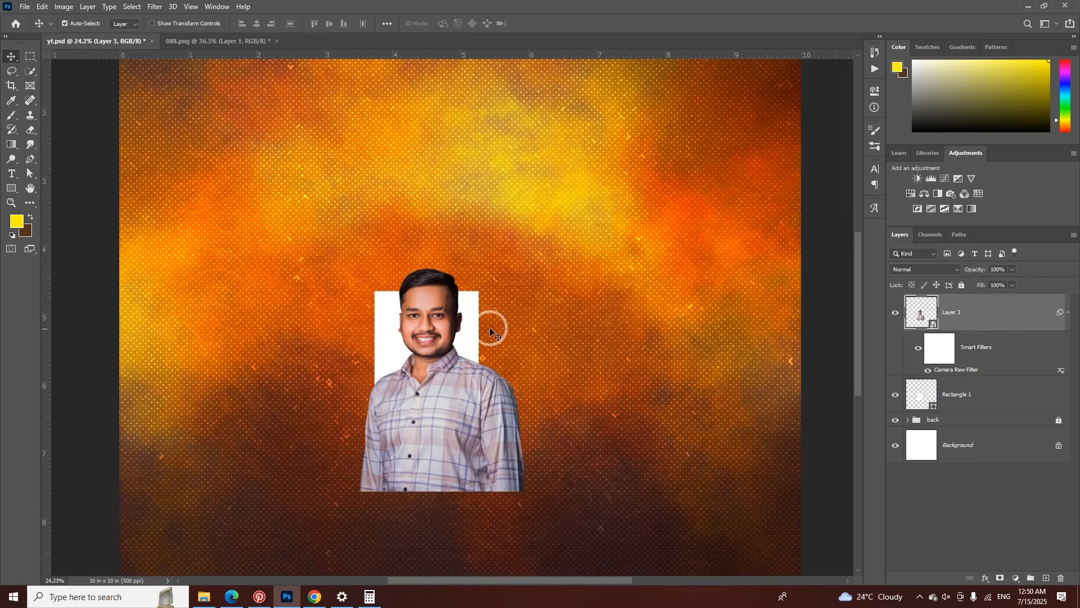
Step: Nudge the portrait slightly up and to the left over the white rectangle
key(z)
click(450, 324)
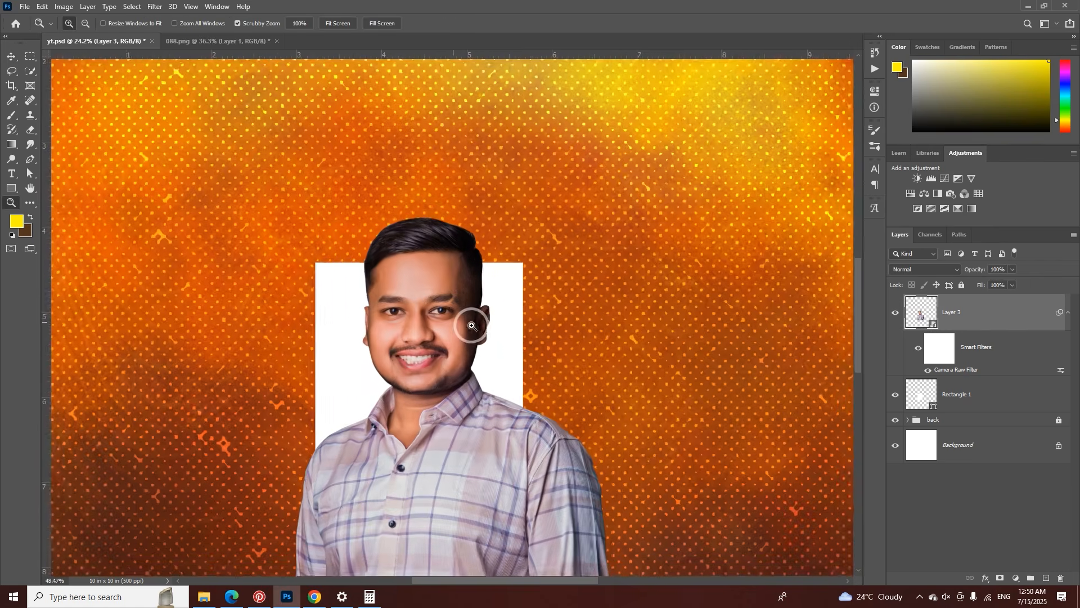
key(v)
drag(402, 255, 399, 248)
key(z)
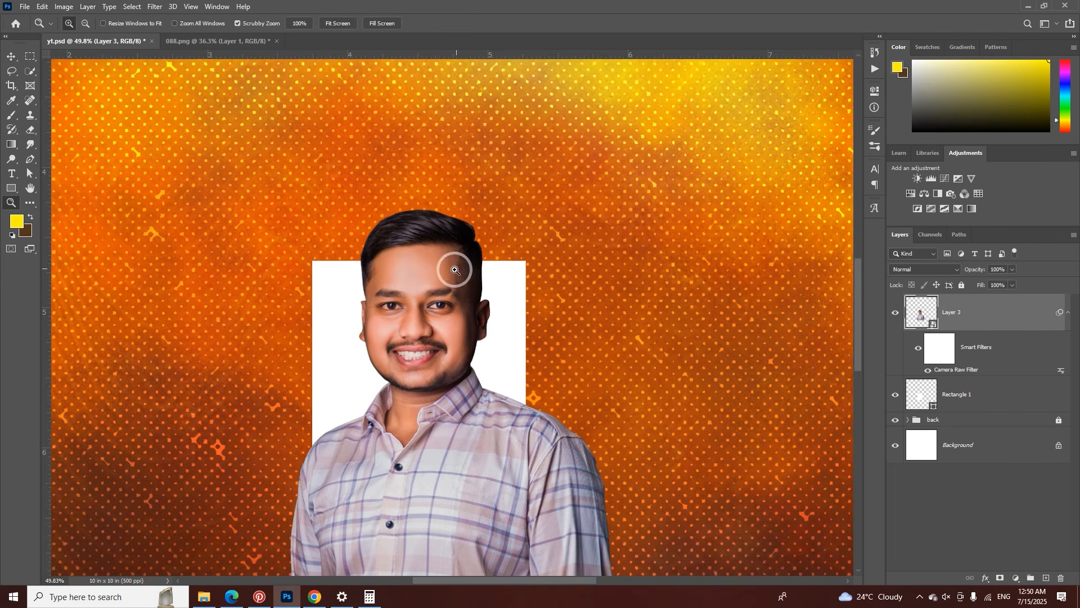
alt+click(455, 270)
key(v)
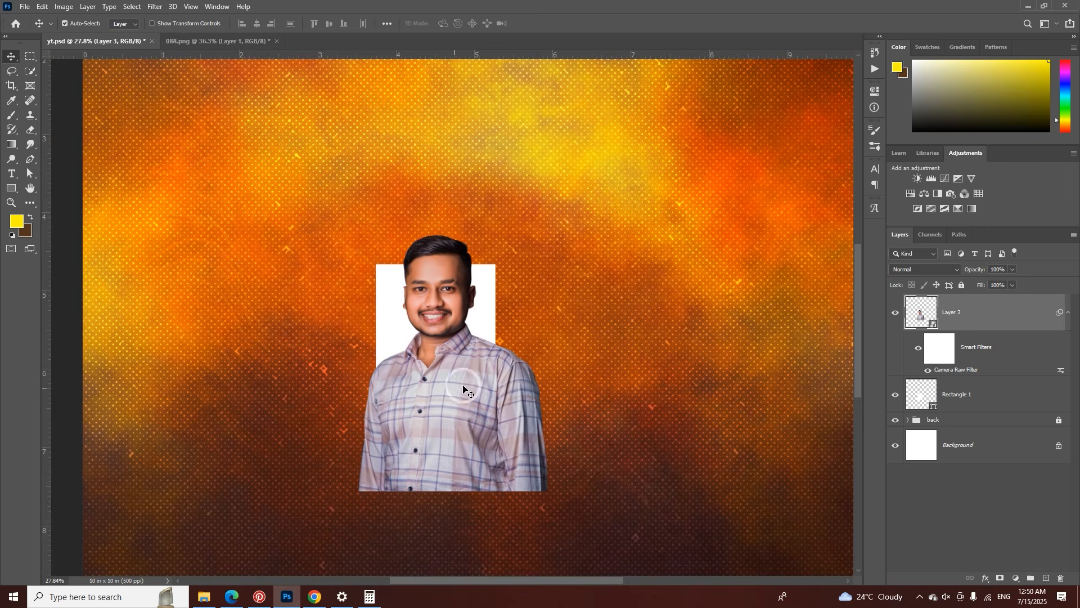
Step: Try clipping the portrait layer to the rectangle in two different ways, undoing the clipping mask each time
alt+click(924, 376)
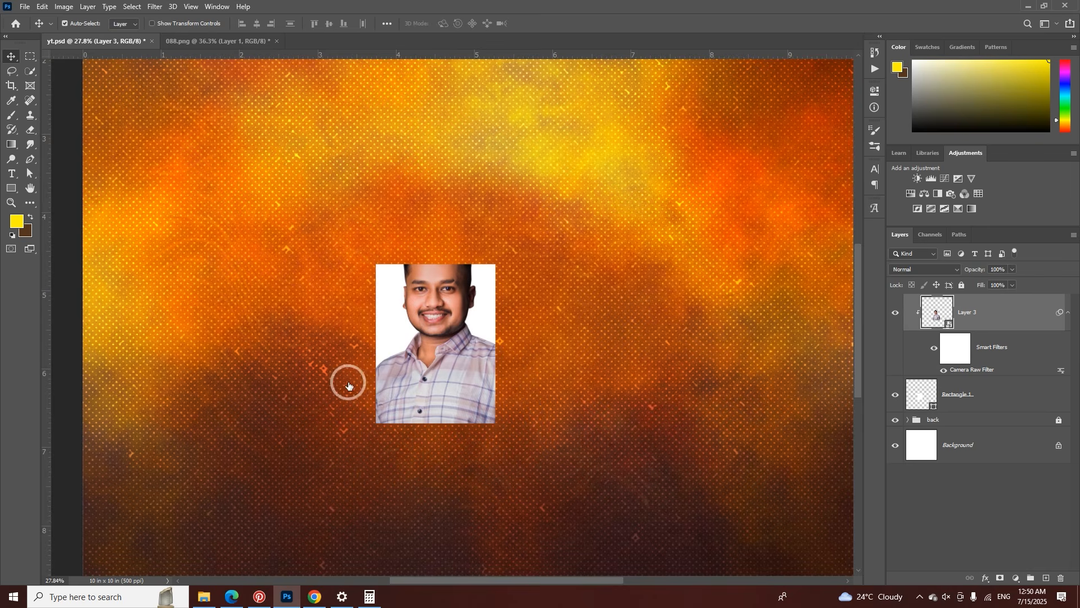
key(ctrl+z)
right_click(979, 314)
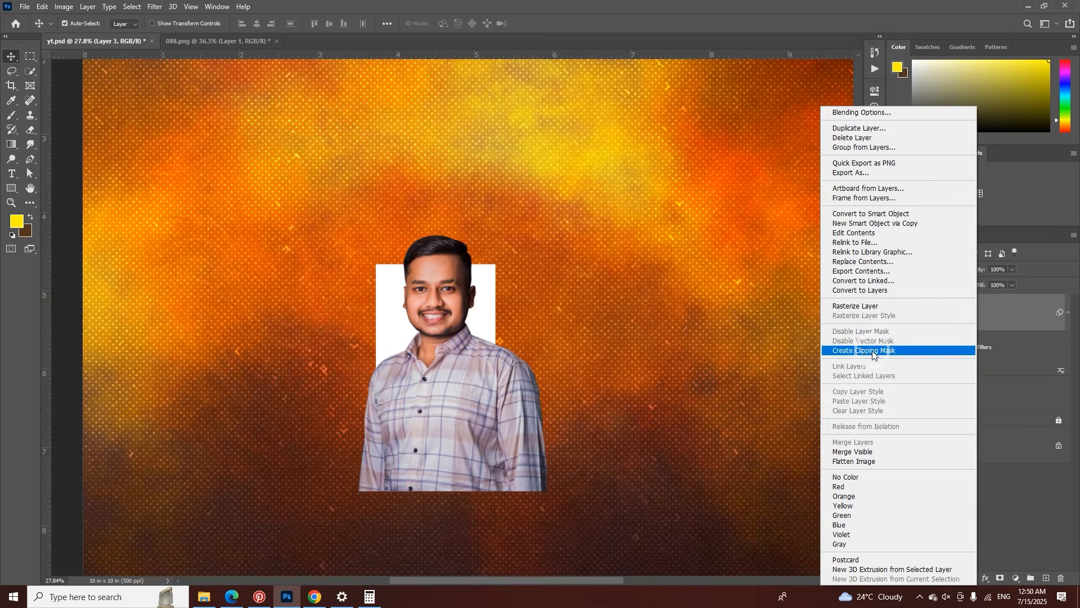
right_click(1009, 317)
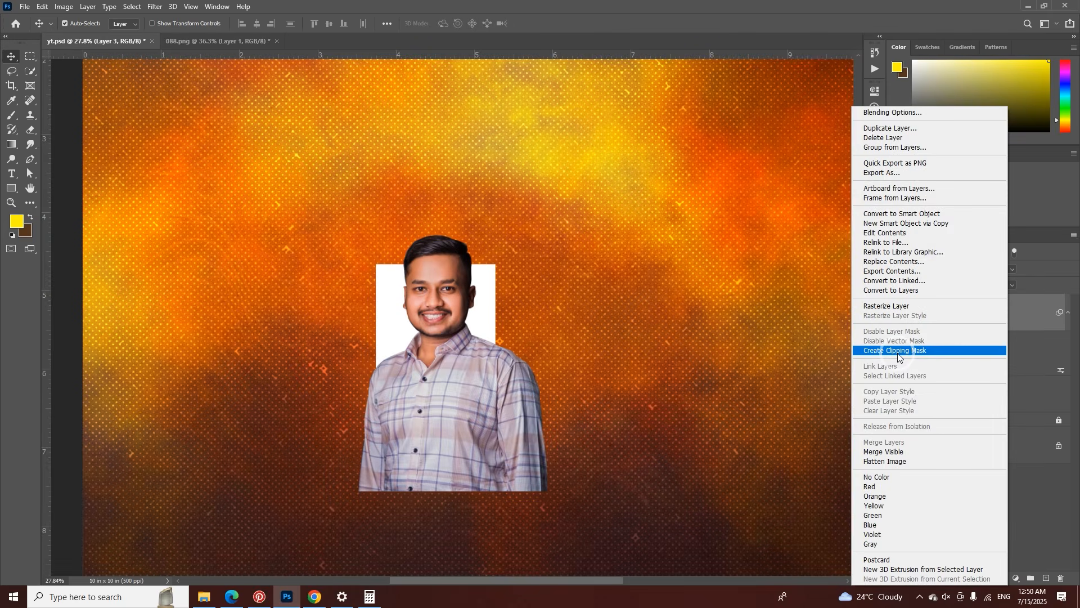
click(899, 352)
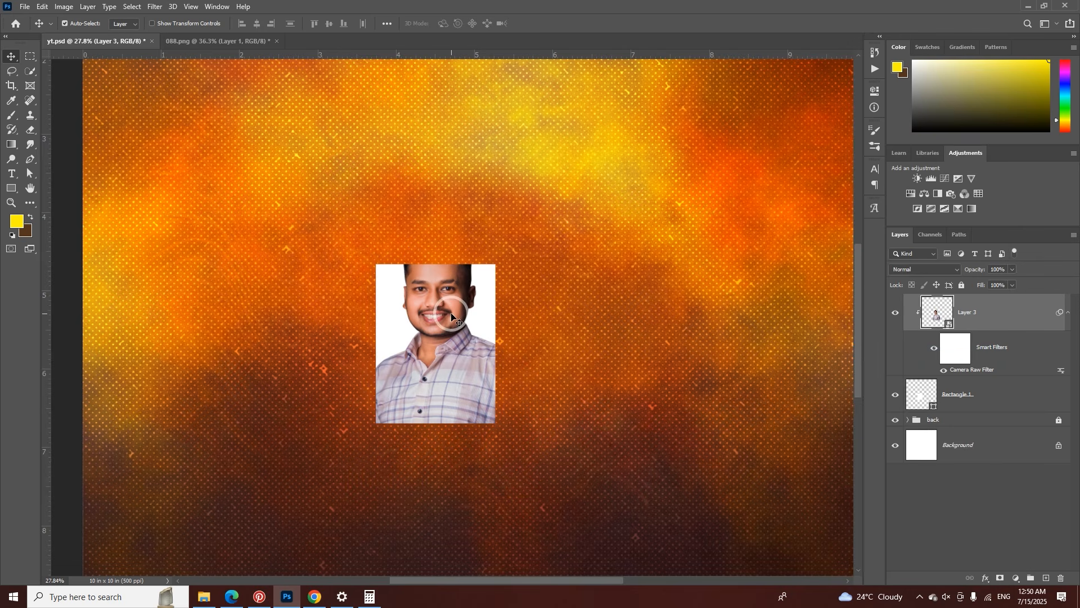
drag(450, 315, 448, 315)
key(ctrl+z)
key(ctrl+z)
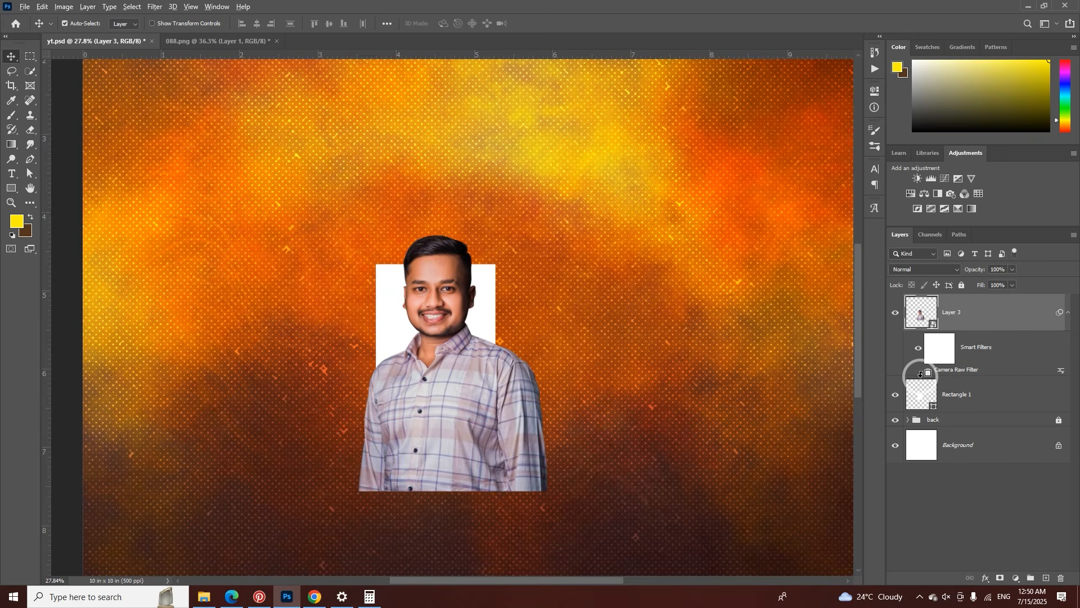
Step: Clip Layer 3 to the Rectangle 1 layer and toggle its visibility to check the cropped portrait
alt+click(921, 374)
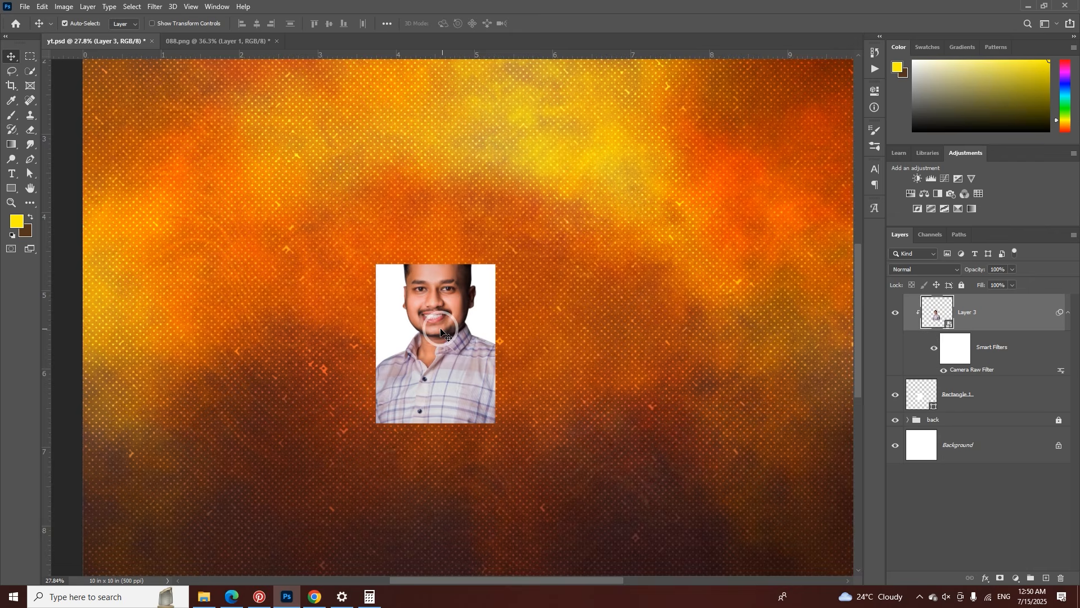
key(z)
drag(444, 329, 459, 324)
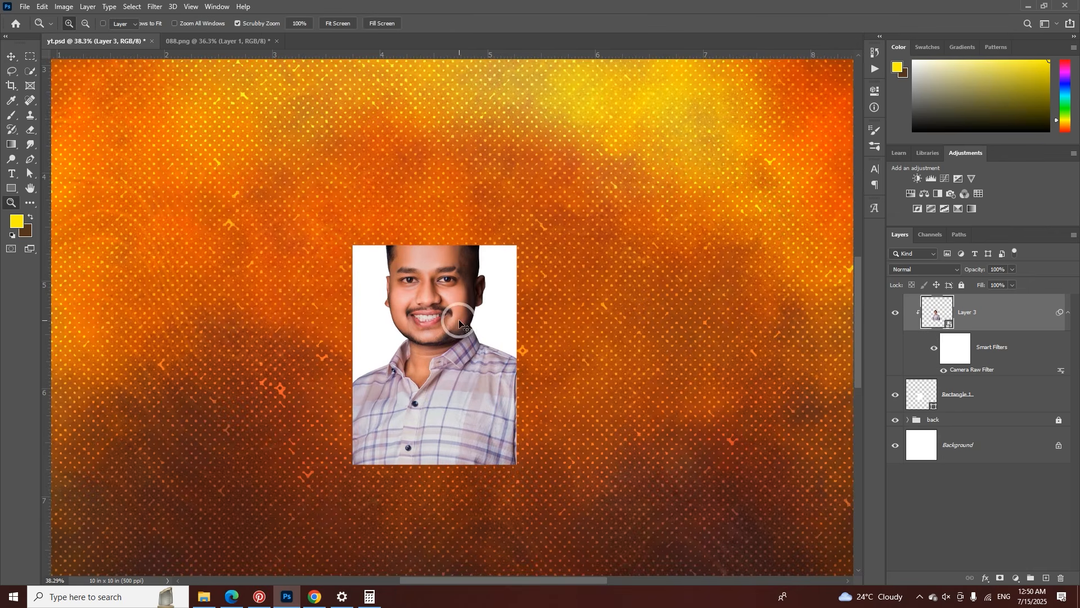
key(v)
click(894, 315)
click(895, 315)
click(895, 315)
click(895, 315)
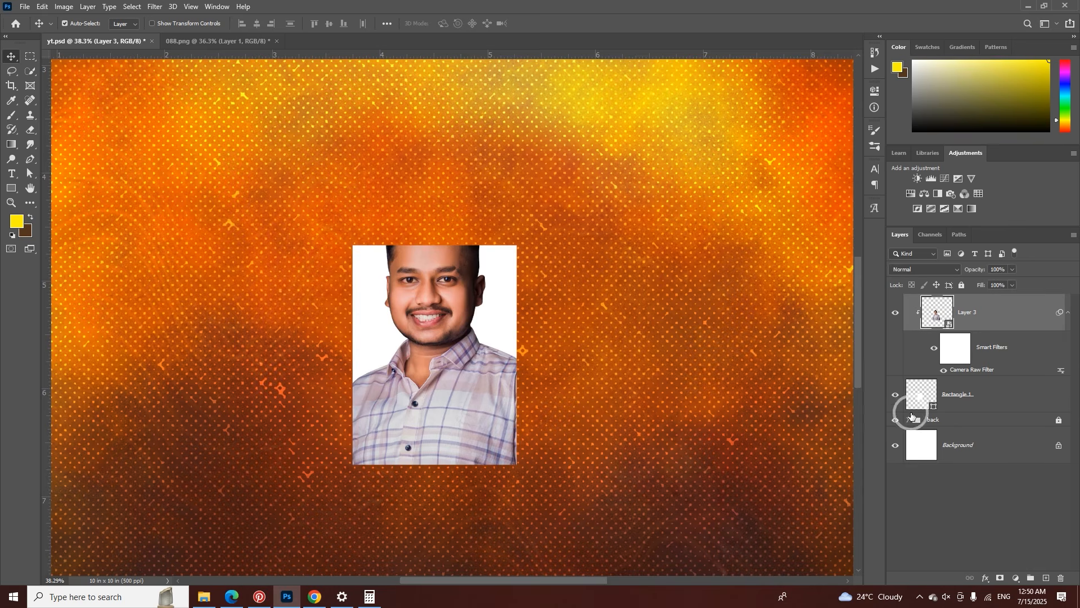
right_click(965, 320)
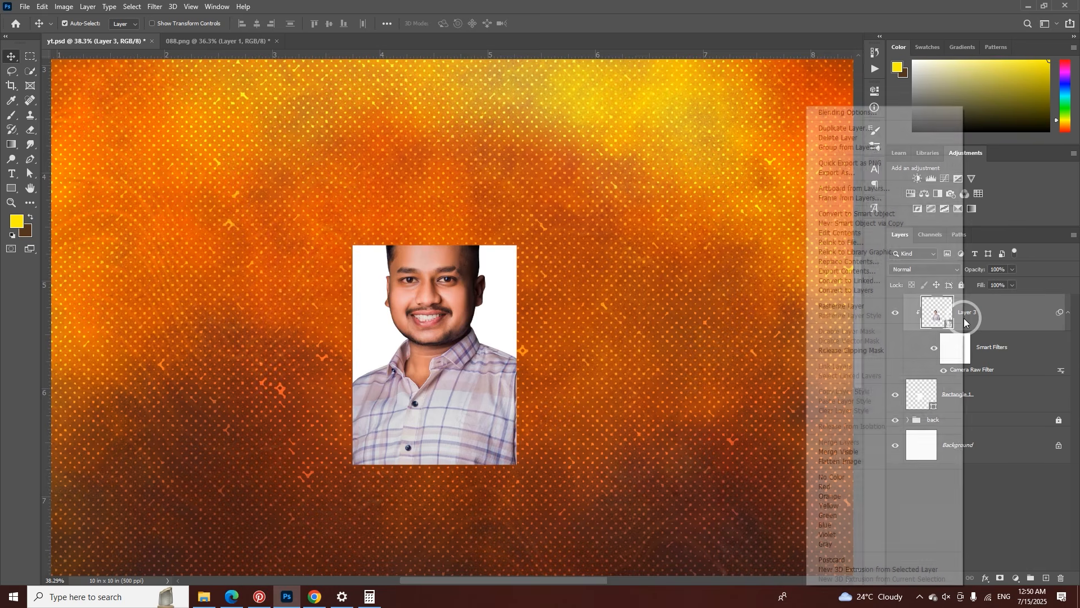
click(974, 326)
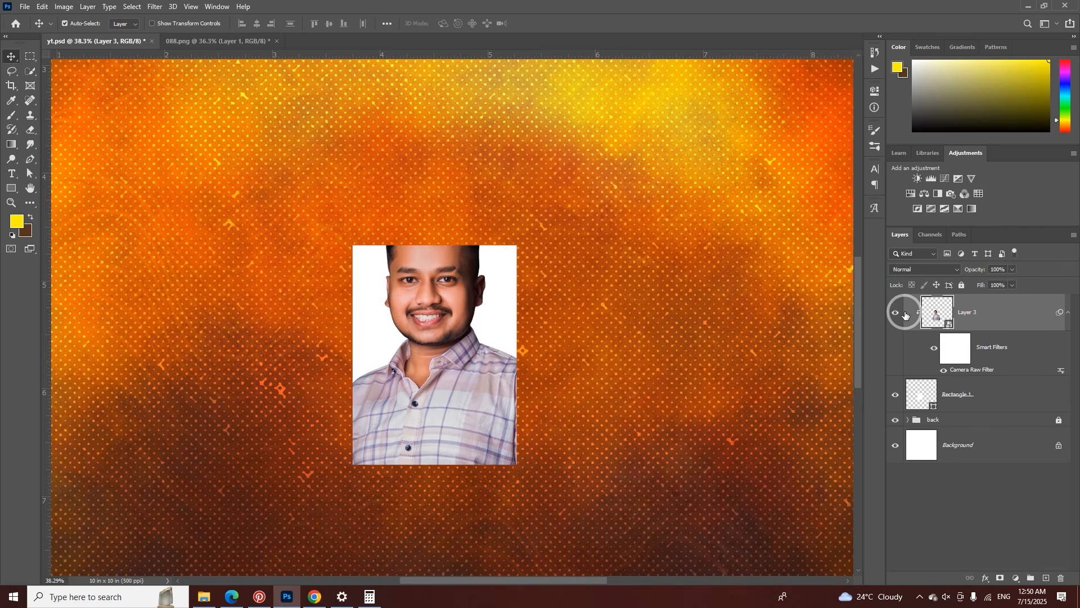
Step: Duplicate the clipped portrait layer and hide the copy with a layer mask inverted to black
key(ctrl+j)
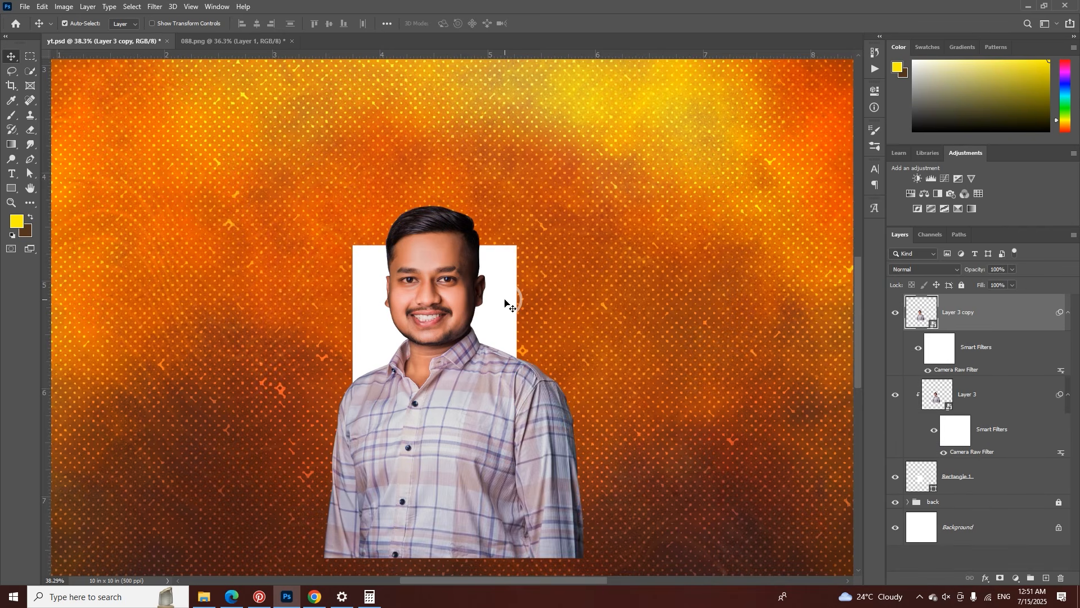
click(1000, 579)
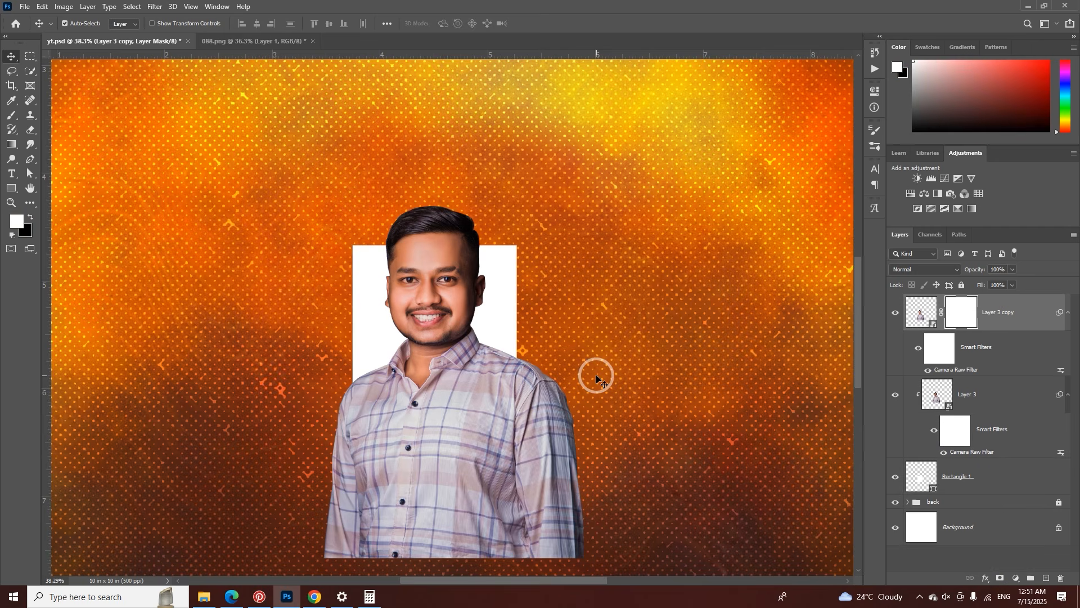
key(ctrl+i)
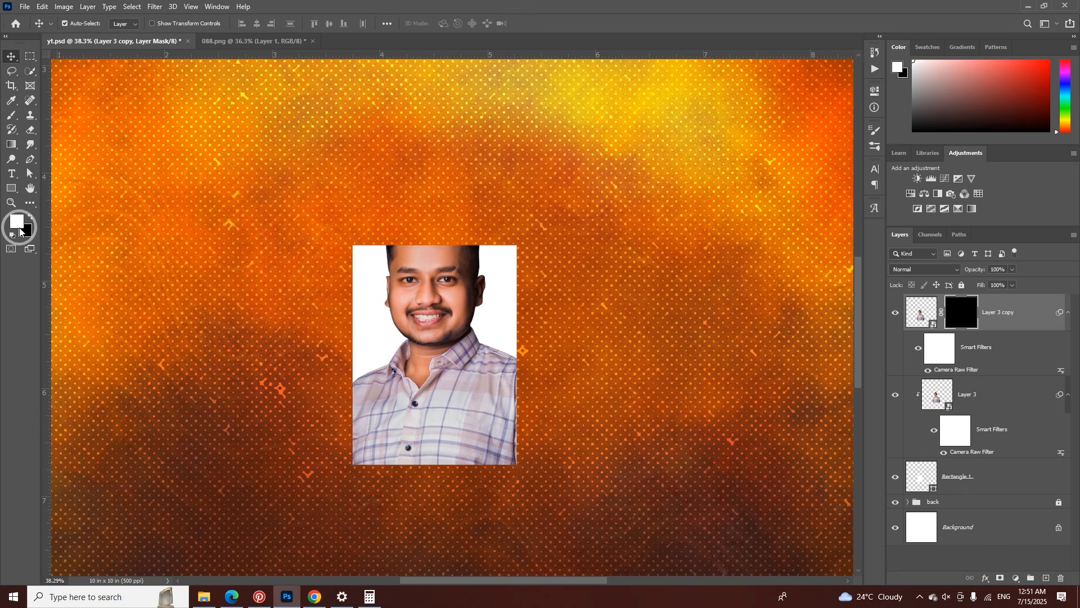
Step: Keep white (ffffff) as the foreground colour and choose a hard round brush at 600 px with 100% hardness
click(17, 223)
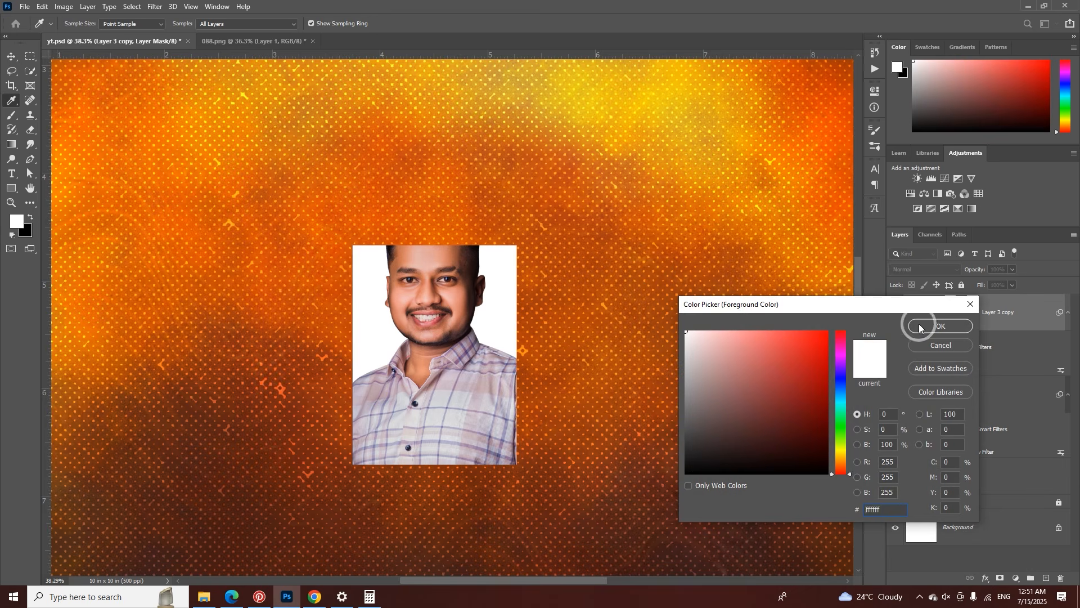
drag(774, 364, 778, 311)
click(943, 327)
click(295, 293)
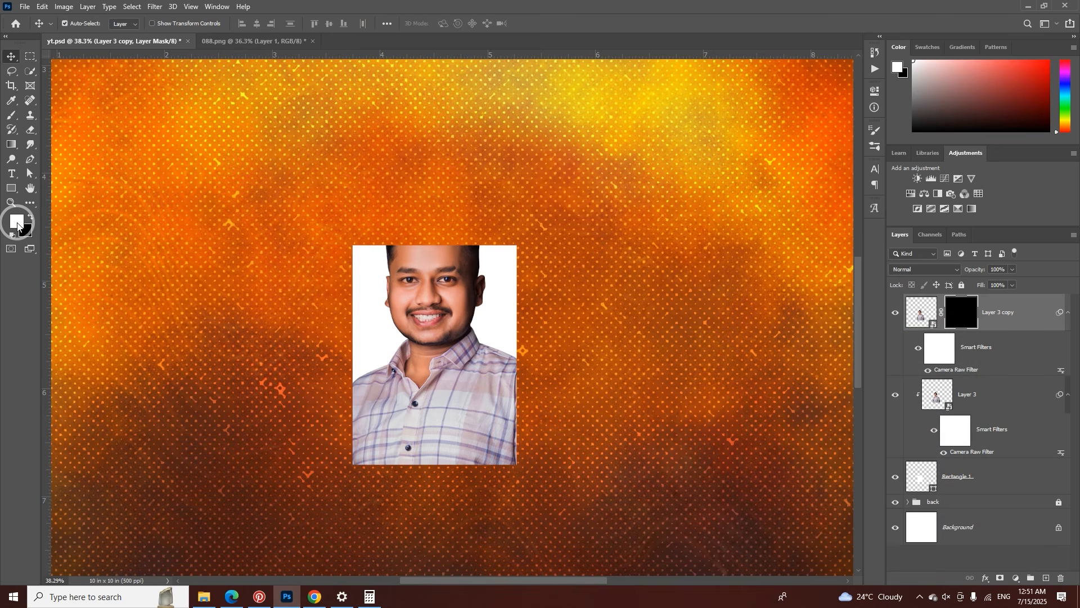
click(11, 115)
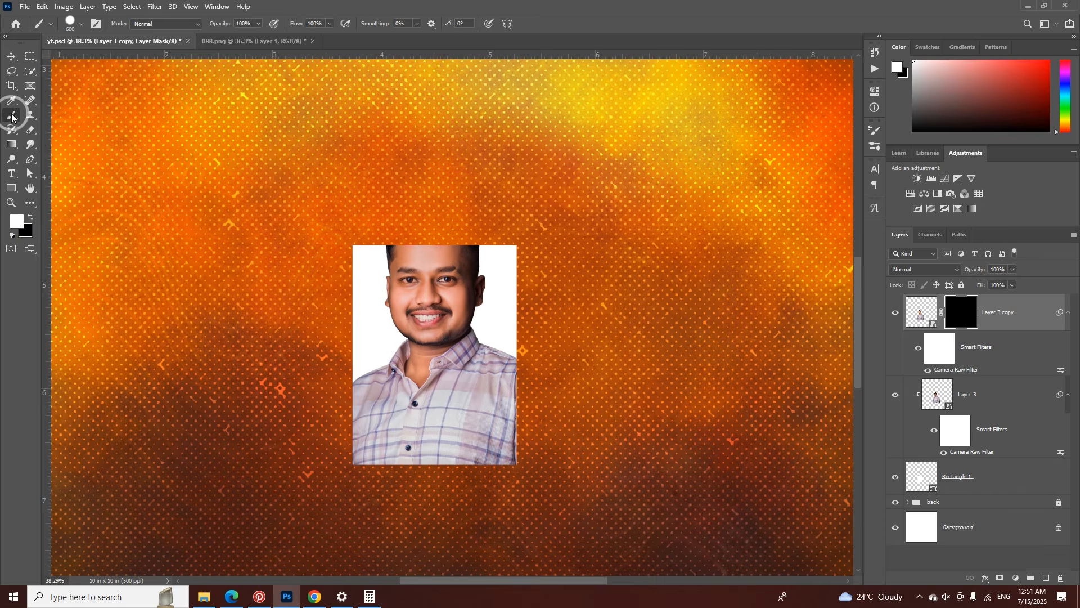
right_click(463, 239)
click(496, 355)
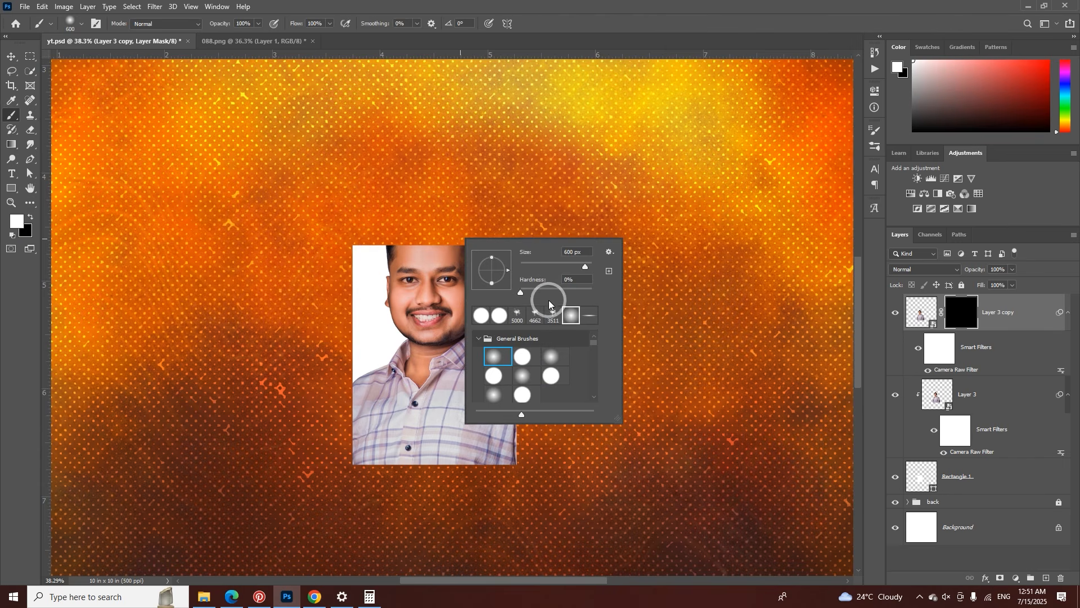
click(516, 356)
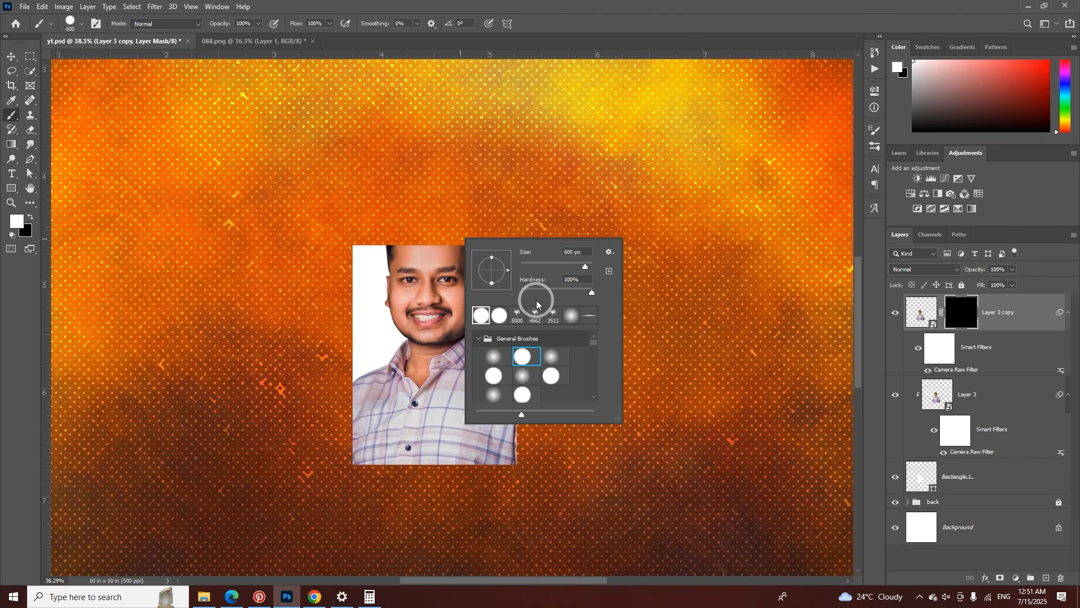
drag(596, 293, 609, 292)
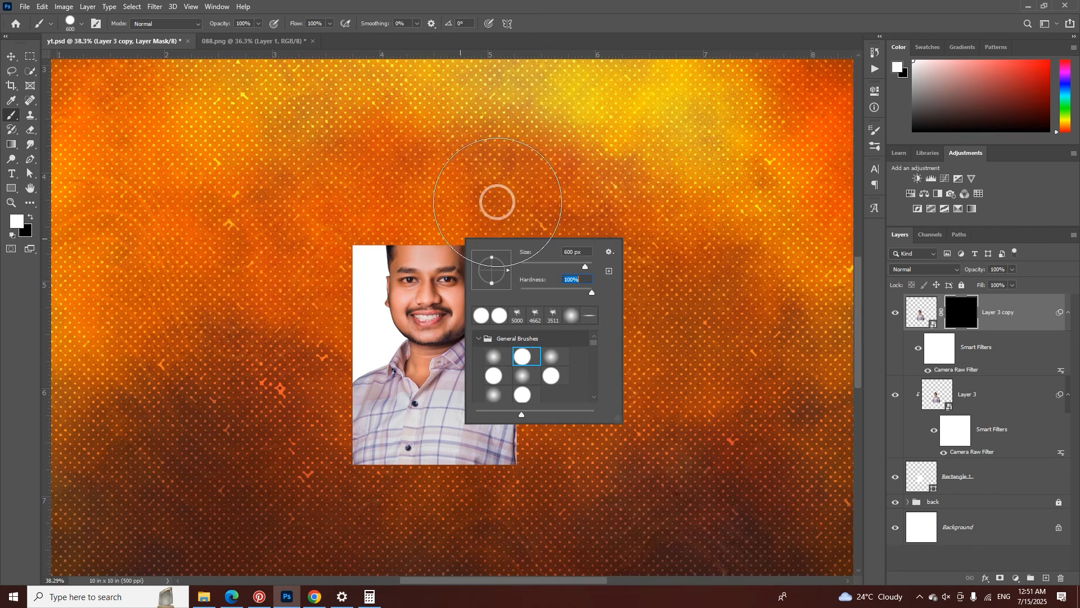
Step: Paint white on the copy's mask to reveal the head above the frame, and check both portrait layers by toggling their visibility
mouse_move(459, 182)
mouse_down()
mouse_move(377, 192)
mouse_move(453, 199)
mouse_up()
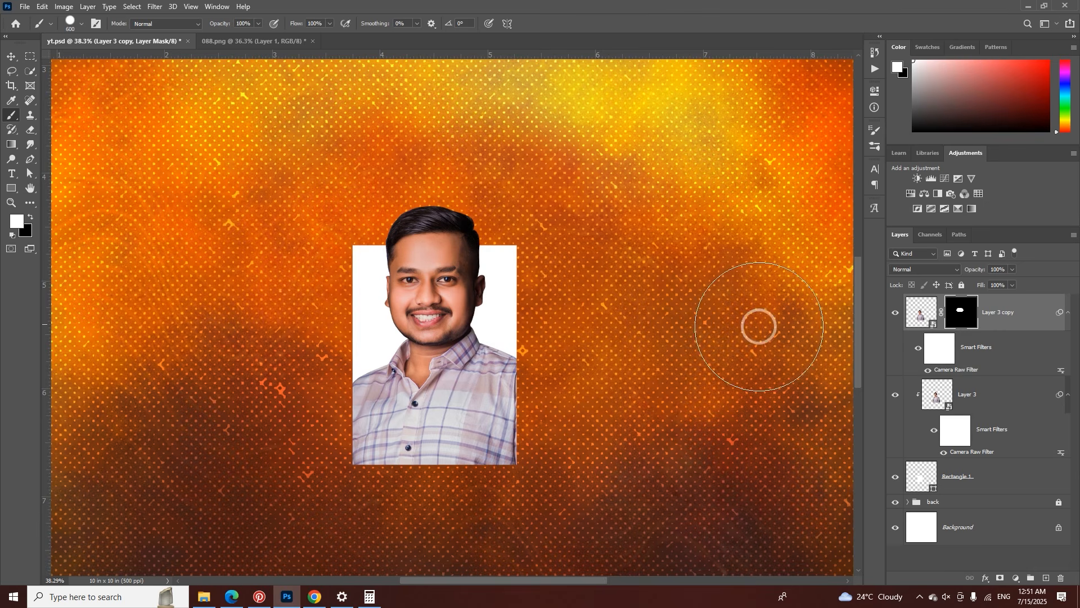
click(895, 397)
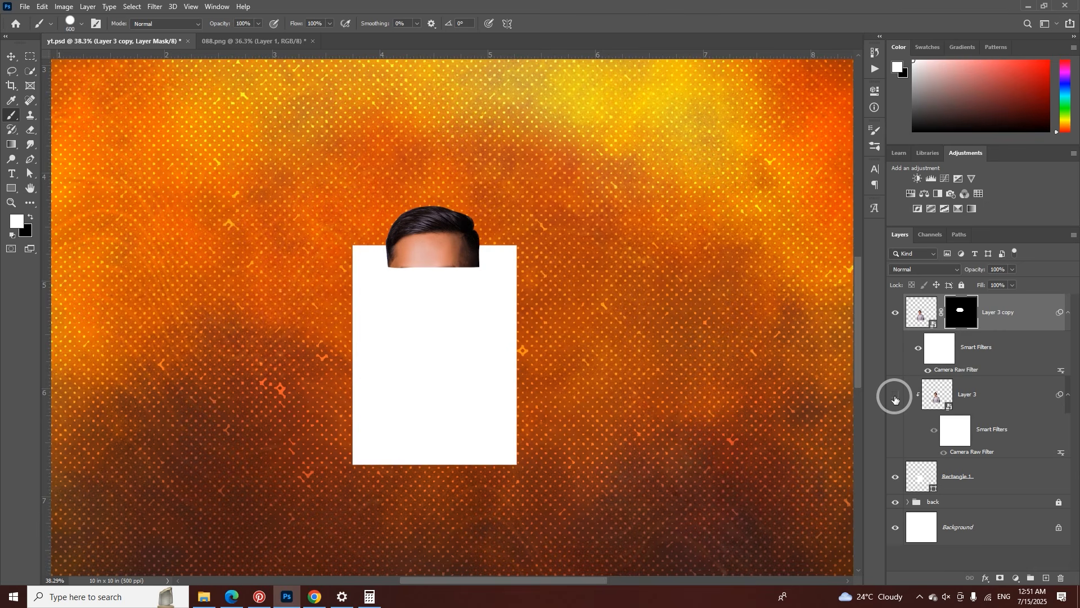
click(896, 397)
click(896, 312)
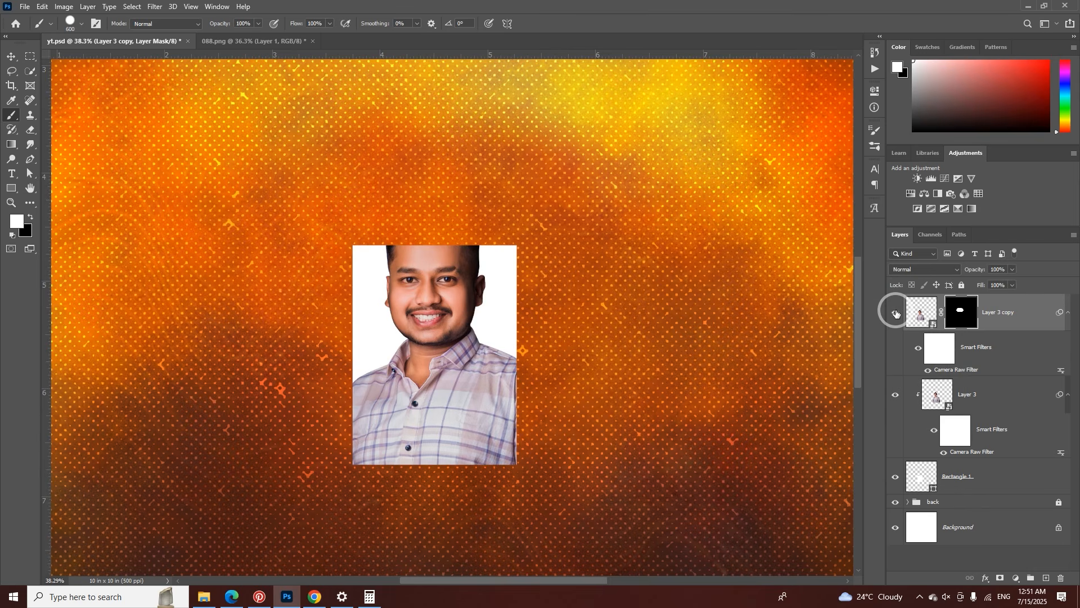
click(896, 313)
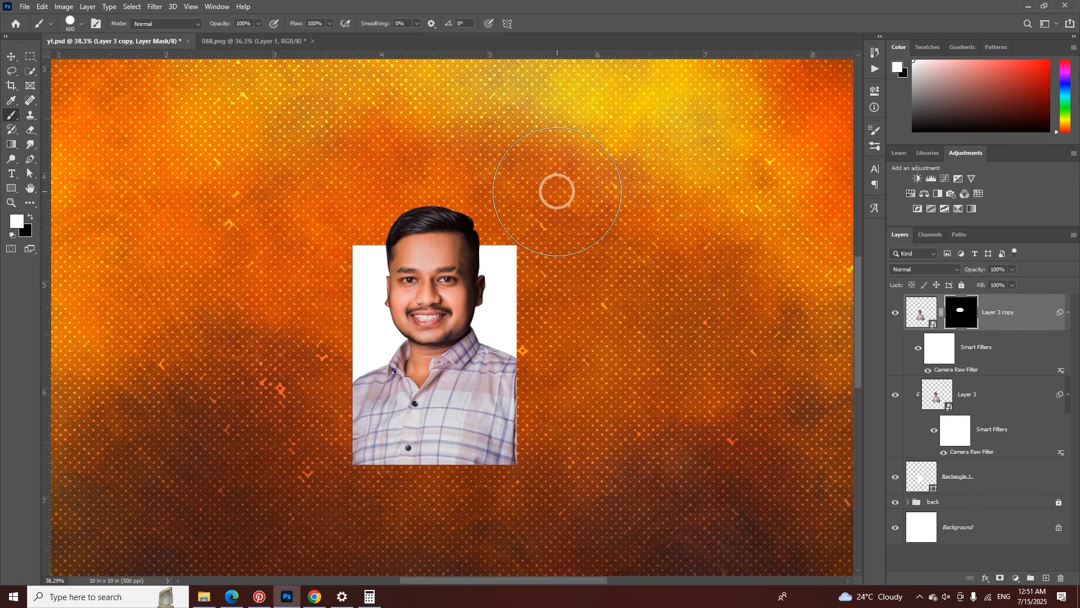
Step: Try the Overlay blend mode on the Rectangle 1 layer and set it back to Normal
key(z)
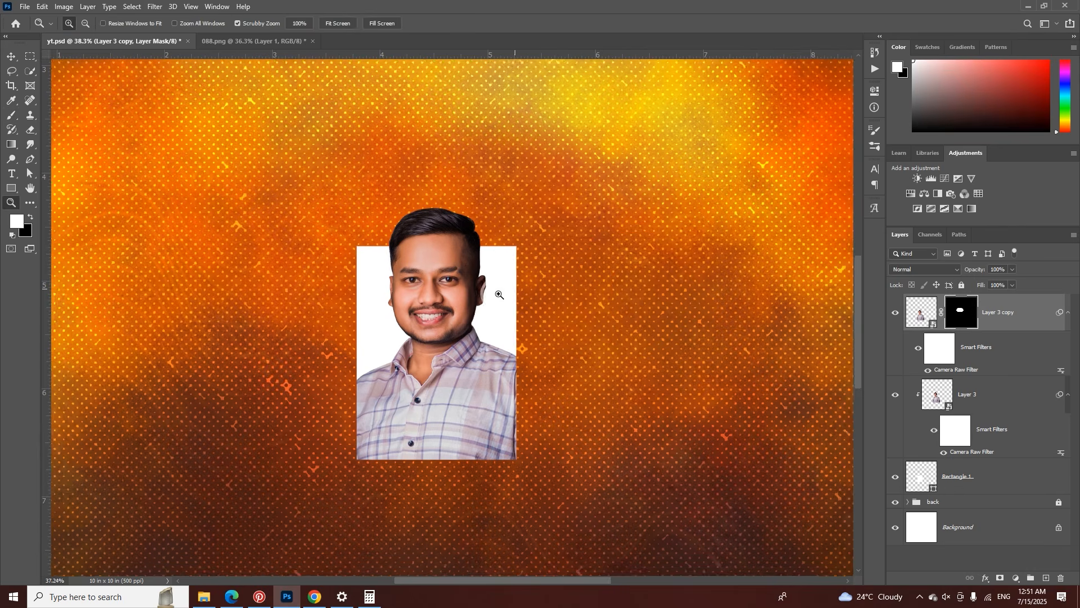
drag(517, 289, 531, 289)
key(b)
click(973, 477)
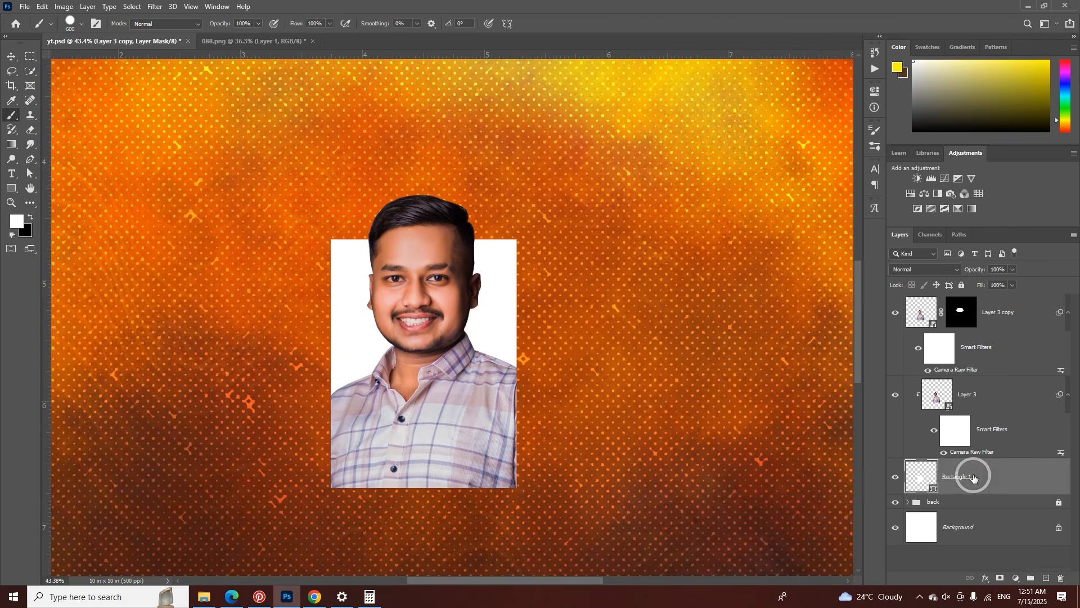
click(906, 270)
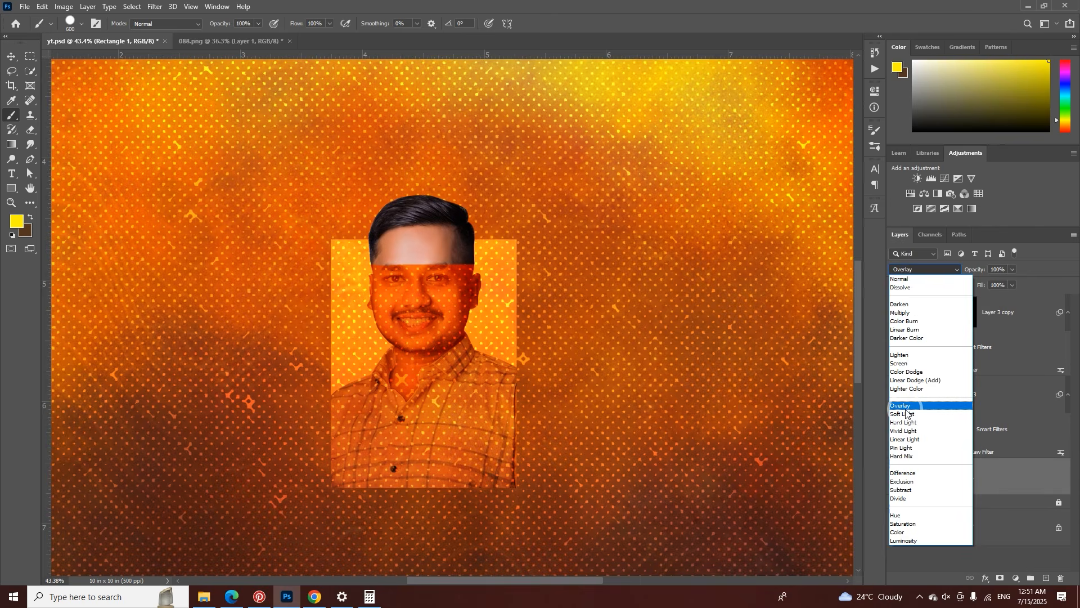
click(906, 409)
click(443, 292)
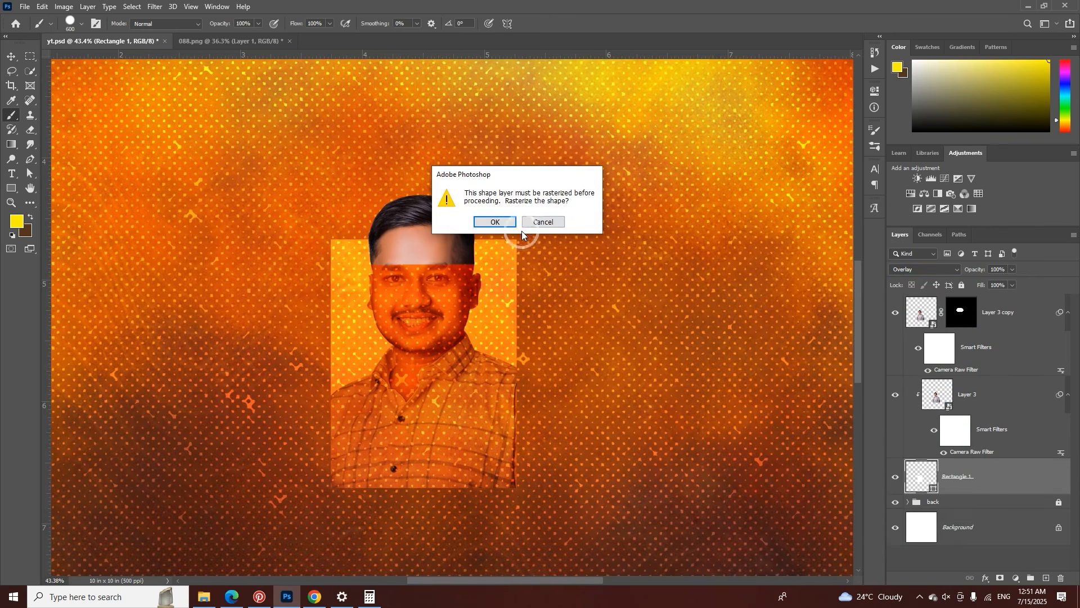
click(544, 223)
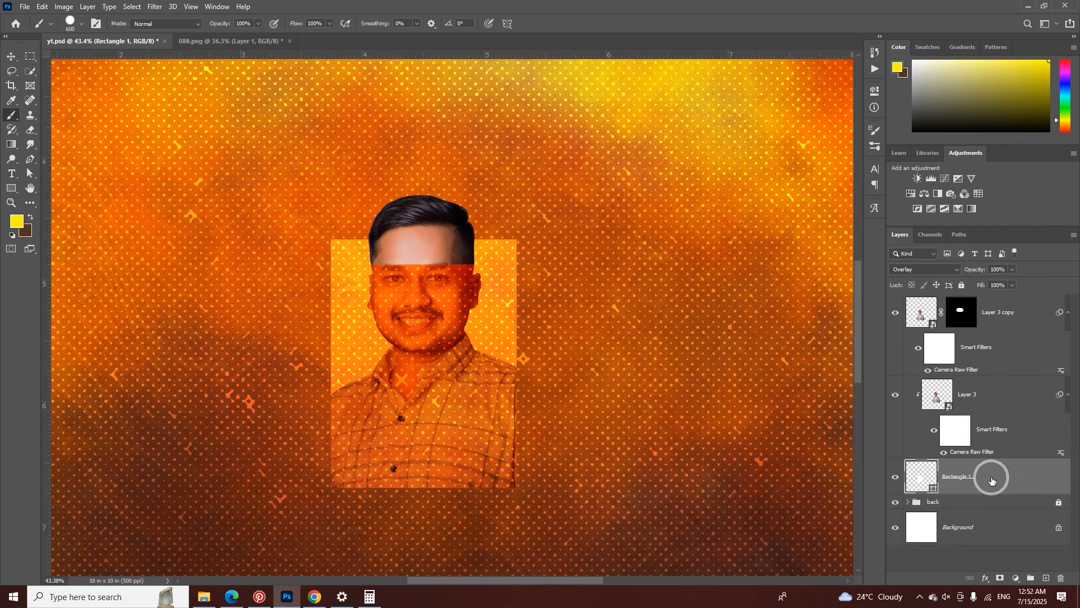
click(908, 270)
click(900, 280)
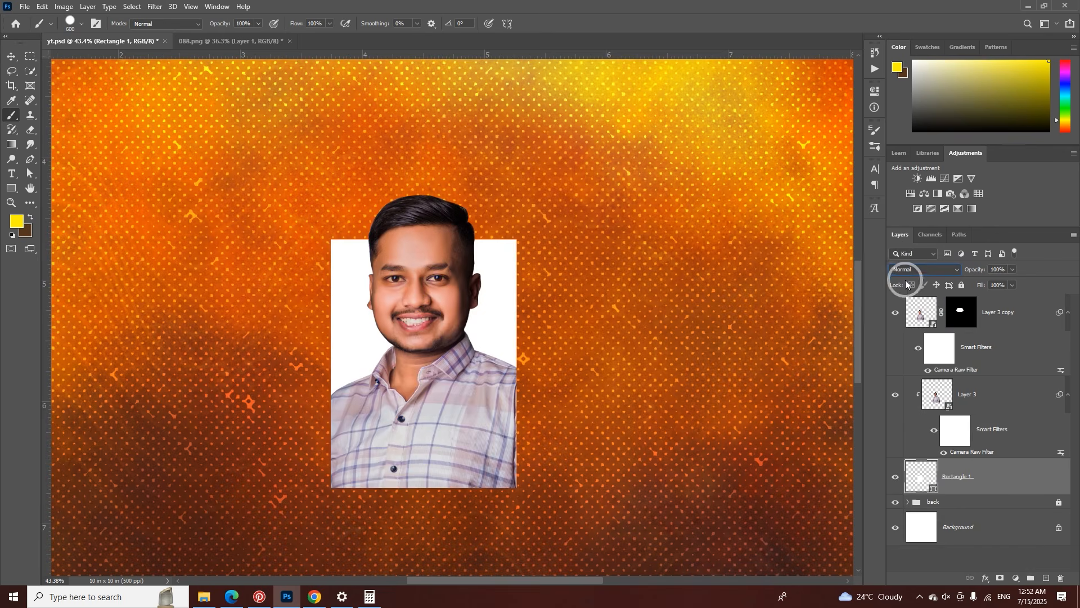
Step: Try a Gradient Overlay layer style on the Rectangle 1 layer and cancel it
right_click(989, 478)
click(942, 16)
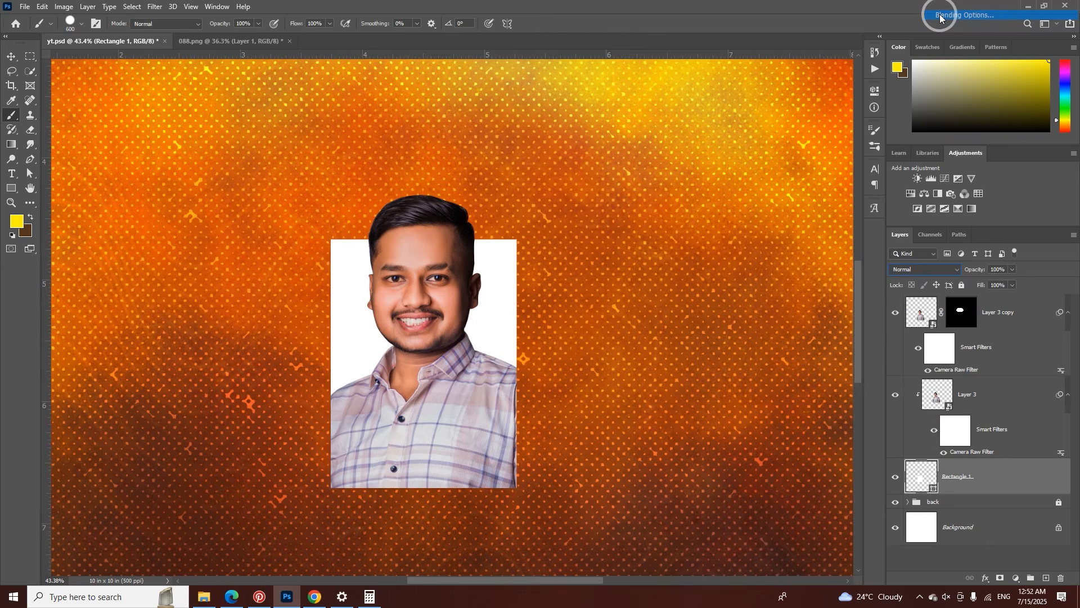
click(689, 352)
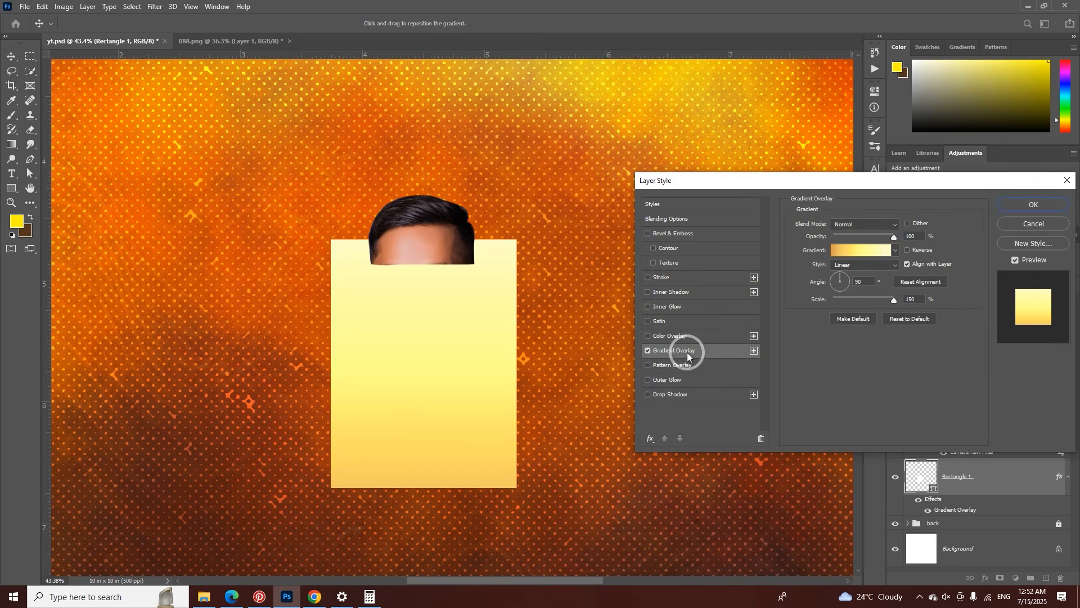
click(1014, 224)
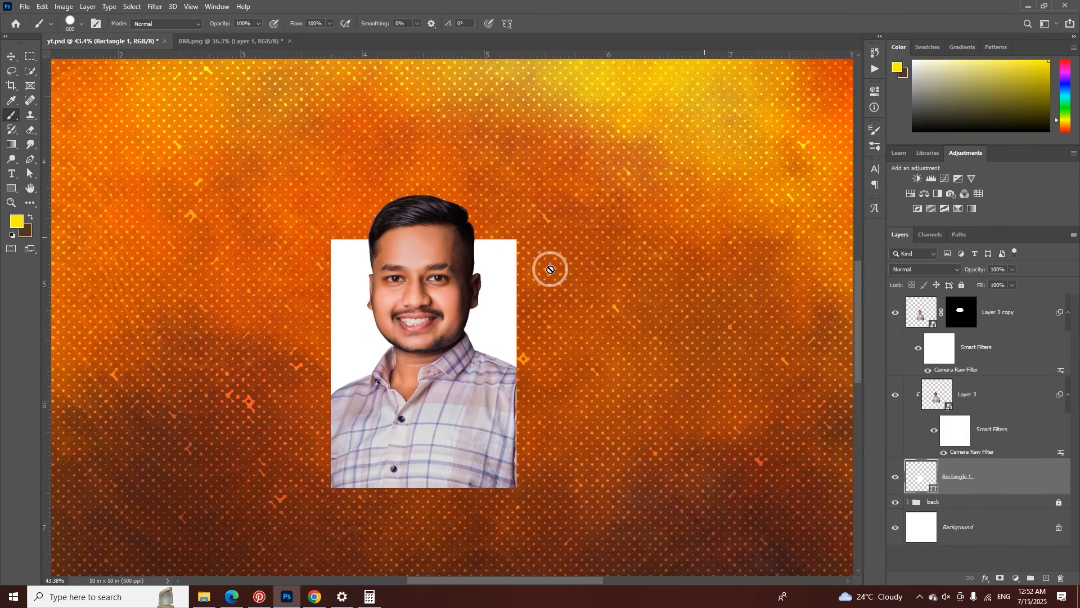
Step: Check the Layer 3 copy, Layer 3 and Rectangle 1 layers of the finished portrait, toggling the visibility of Layer 3 copy
key(z)
alt+click(417, 274)
key(v)
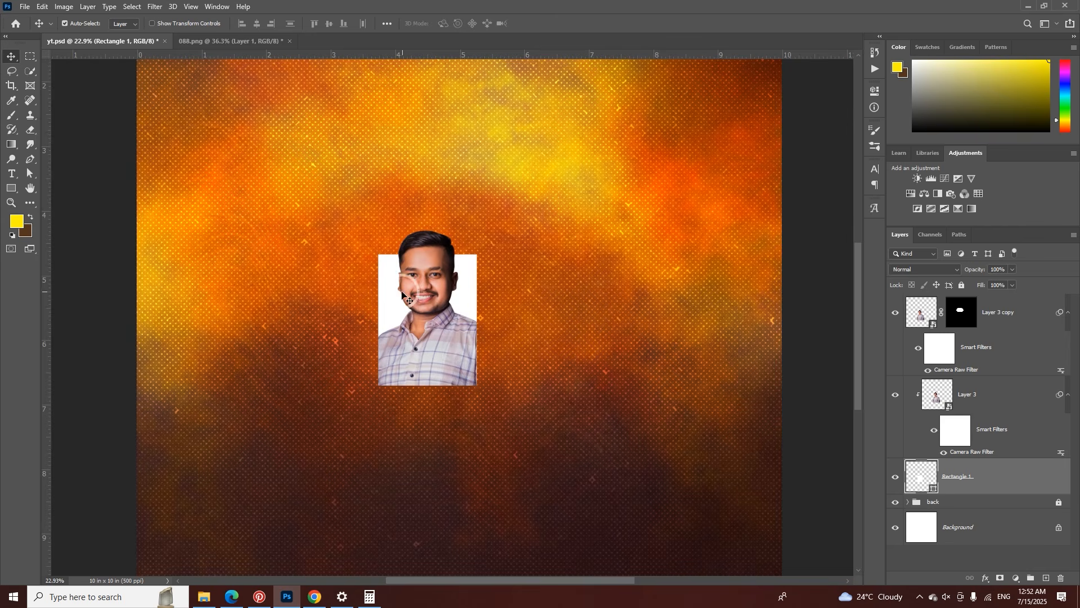
click(986, 330)
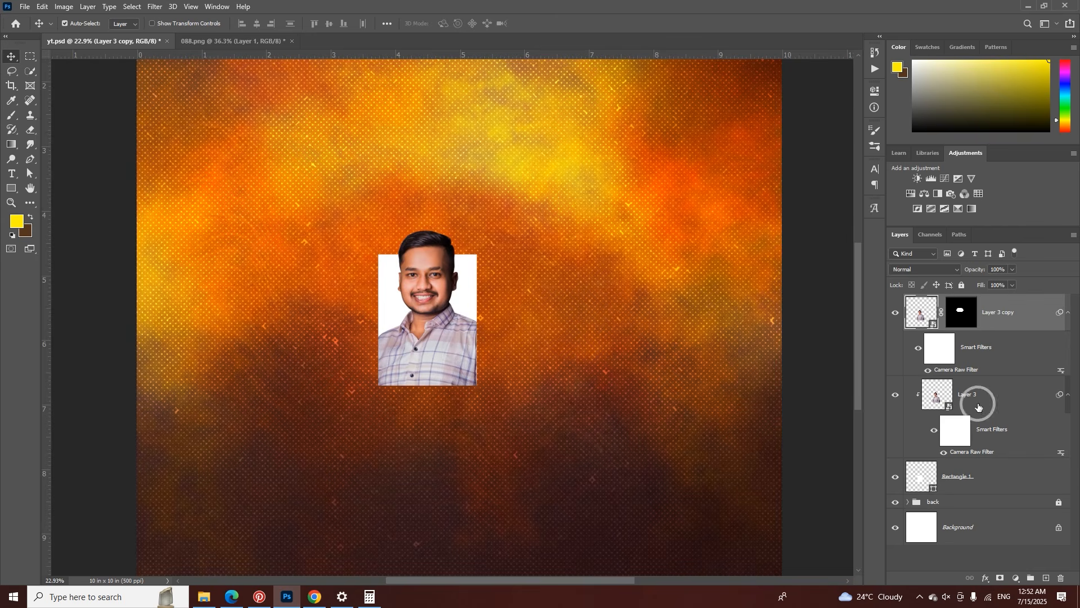
click(960, 475)
click(987, 313)
click(896, 313)
click(895, 313)
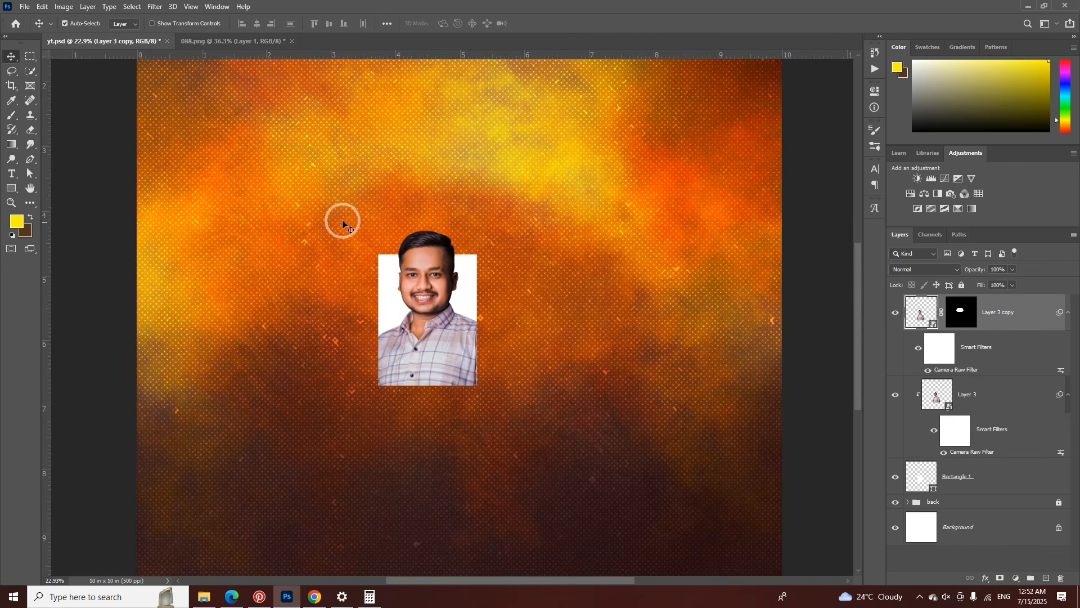
click(896, 313)
click(896, 313)
Step: Link Layer 3 copy, Layer 3 and Rectangle 1 together and move the framed portrait to the lower left of the canvas
shift+click(954, 480)
click(970, 578)
drag(422, 315, 345, 361)
click(810, 325)
key(ctrl+space)
Step: Draw a second white rectangle, about 753 by 1016 px, level with the framed portrait on the other side of the canvas
click(12, 189)
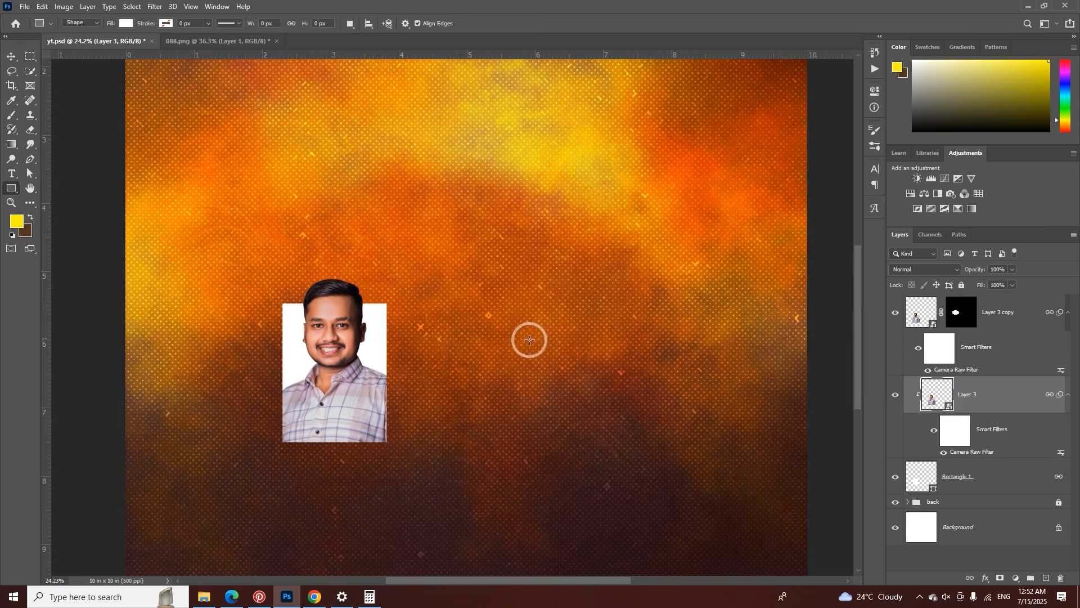
drag(523, 300, 625, 438)
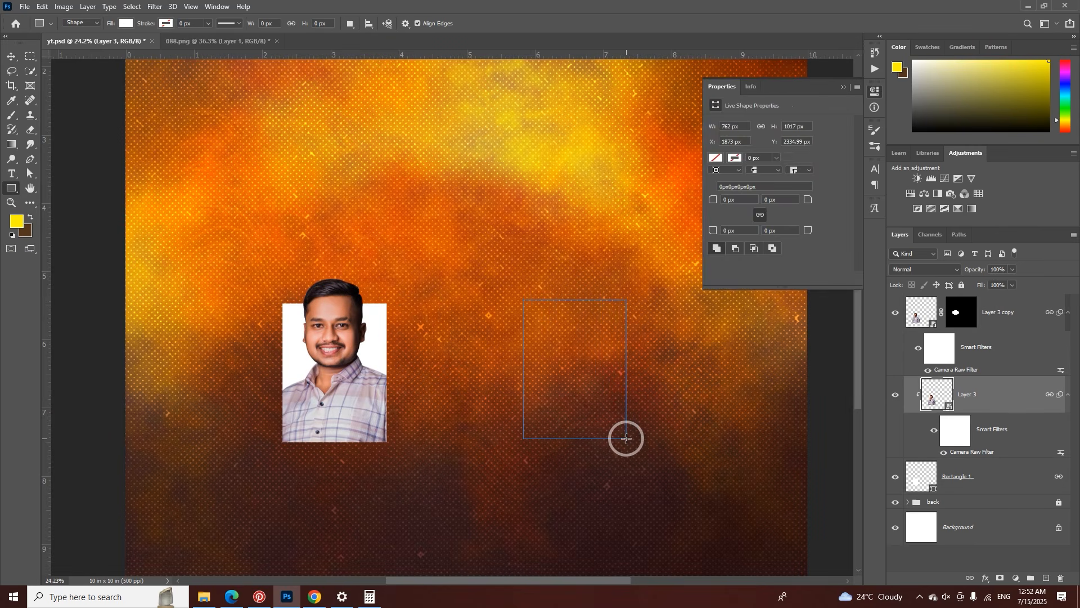
click(5, 55)
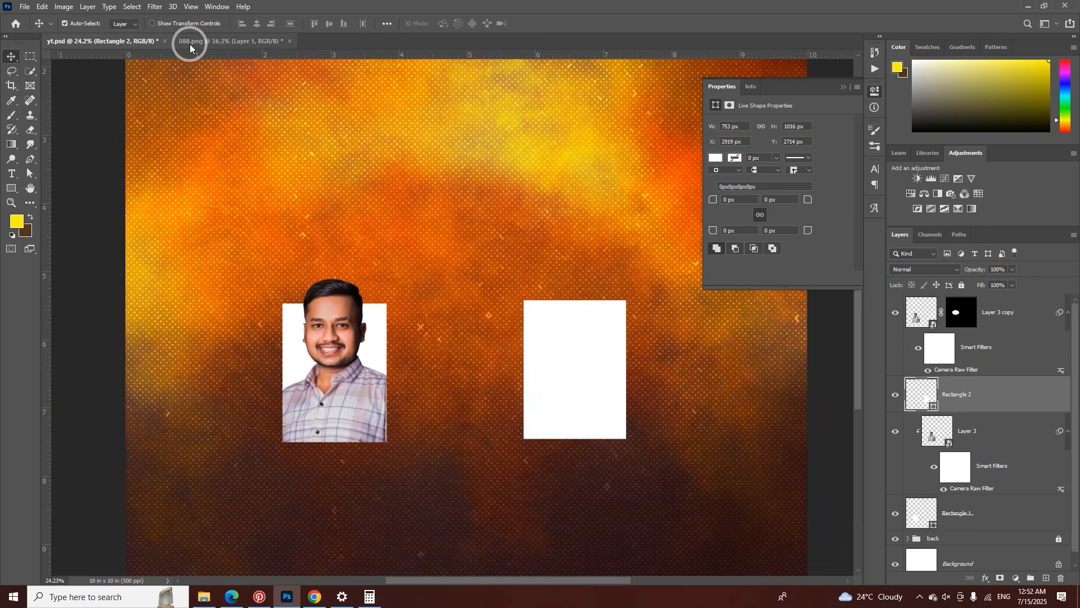
Step: Copy the portrait from 088.png into yt.psd above Rectangle 2 and move it over the new white rectangle
click(192, 43)
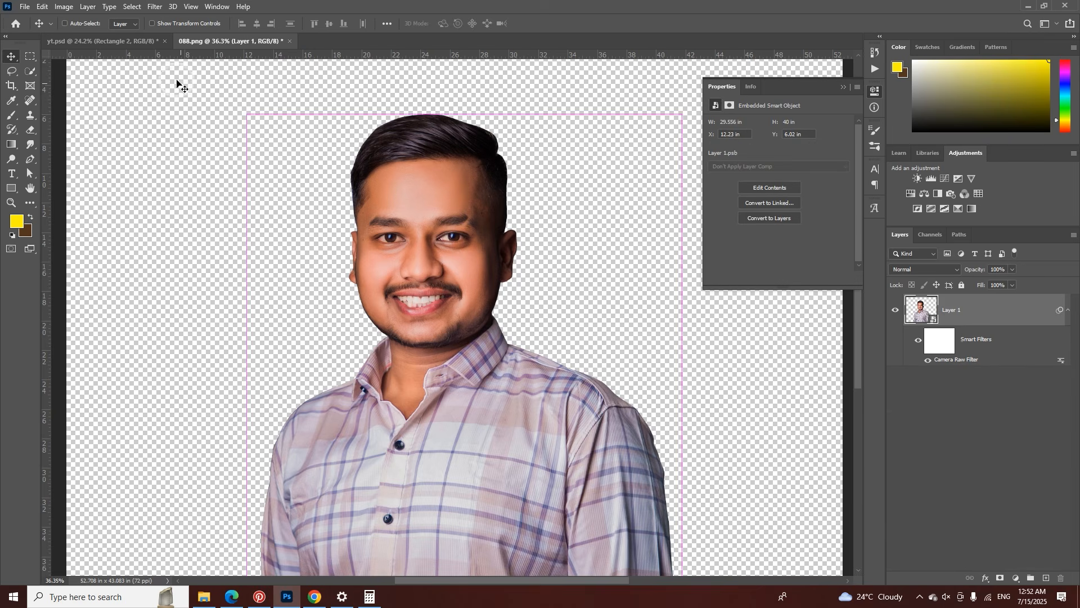
click(112, 41)
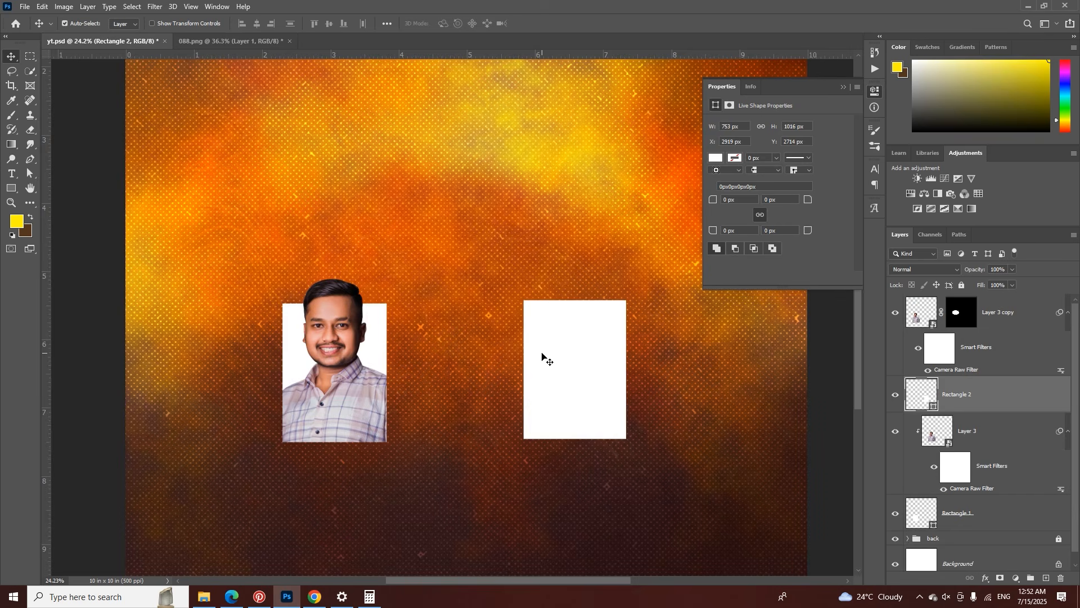
key(ctrl+v)
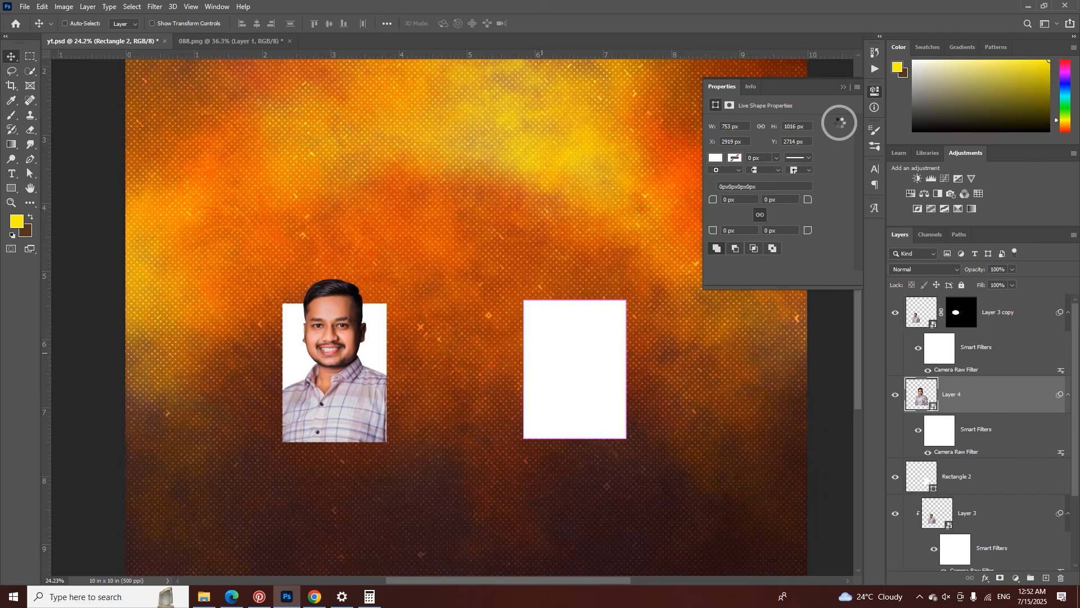
click(843, 88)
drag(439, 259, 538, 304)
Step: Scale the pasted portrait to about 7.98% and position it over Rectangle 2 with the head above the frame
key(ctrl+t)
click(550, 231)
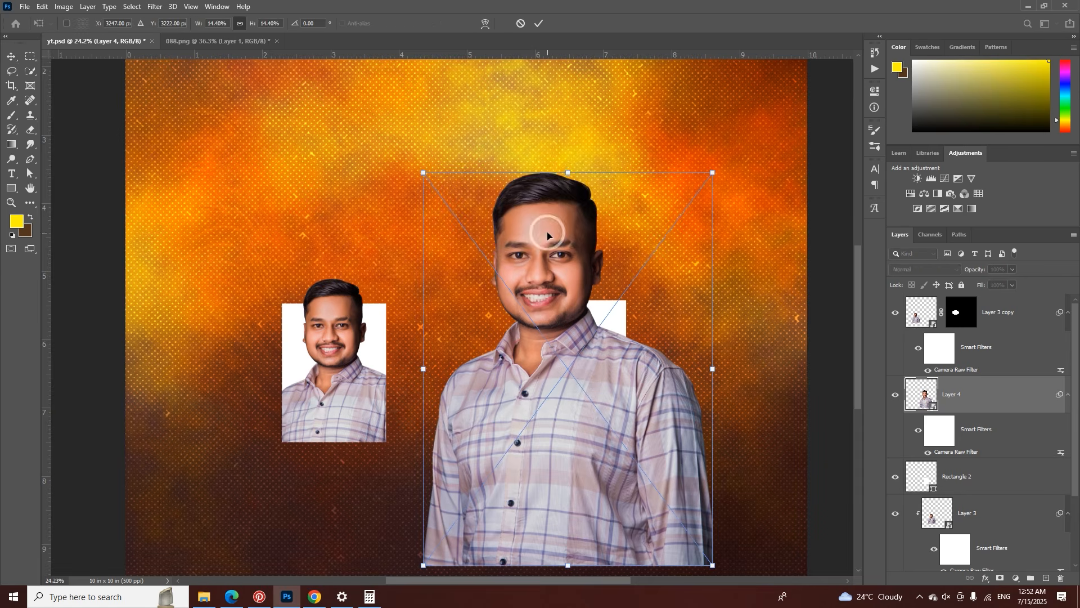
drag(564, 169, 607, 304)
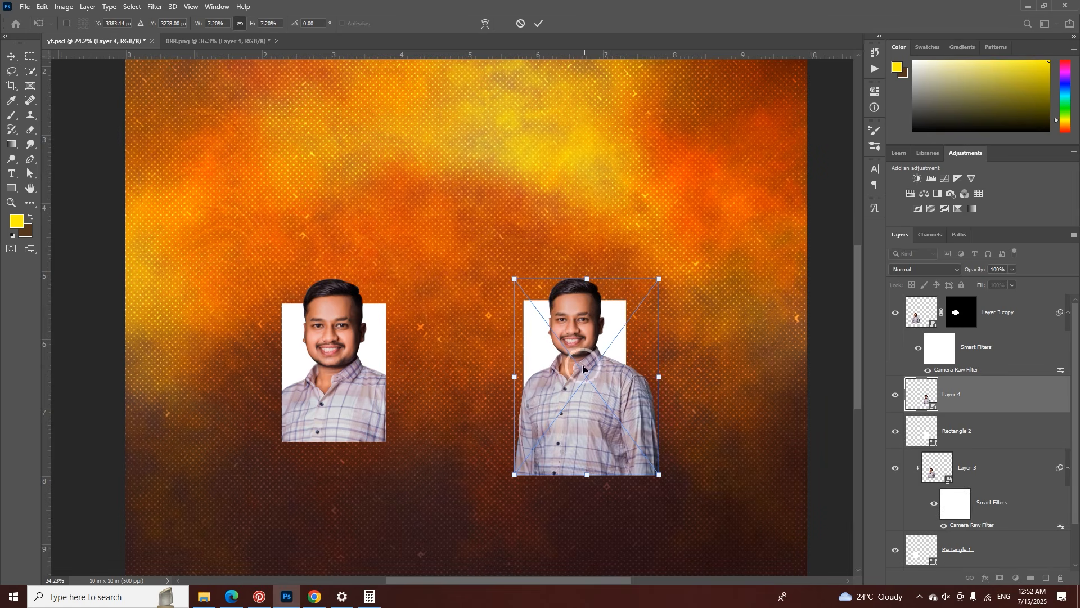
mouse_move(660, 377)
mouse_down()
mouse_move(670, 373)
mouse_move(645, 386)
mouse_move(646, 377)
mouse_up()
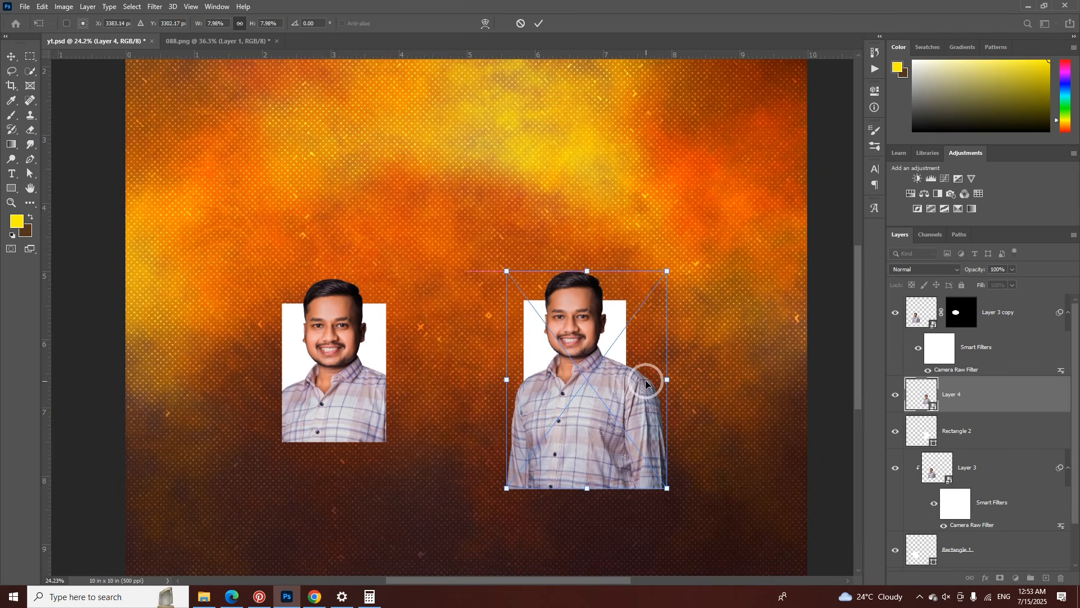
click(539, 24)
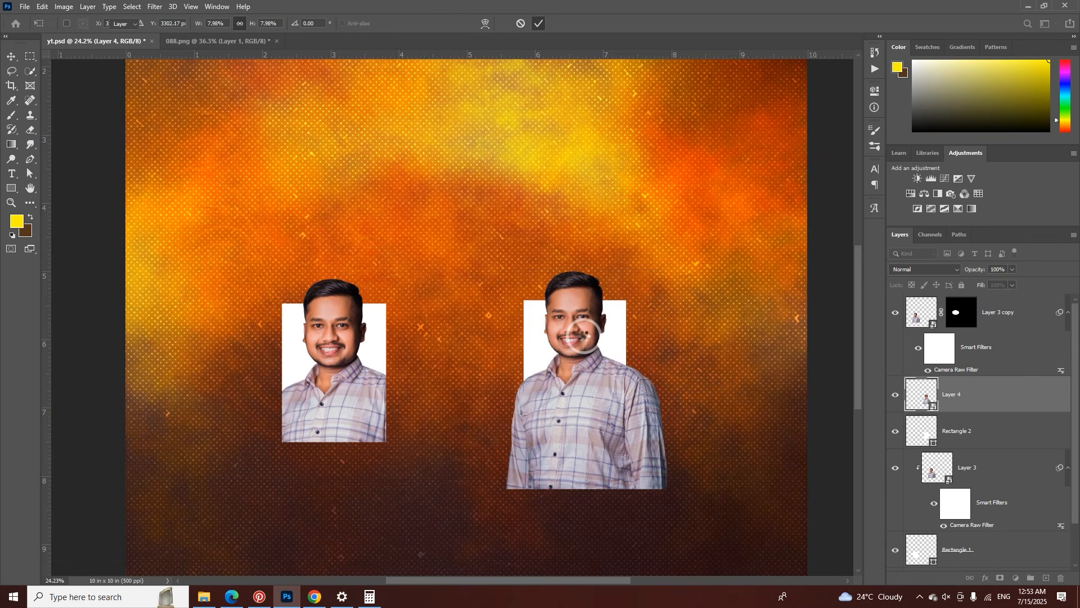
Step: Try clipping Layer 4 to Rectangle 2 and undo the clipping mask
key(z)
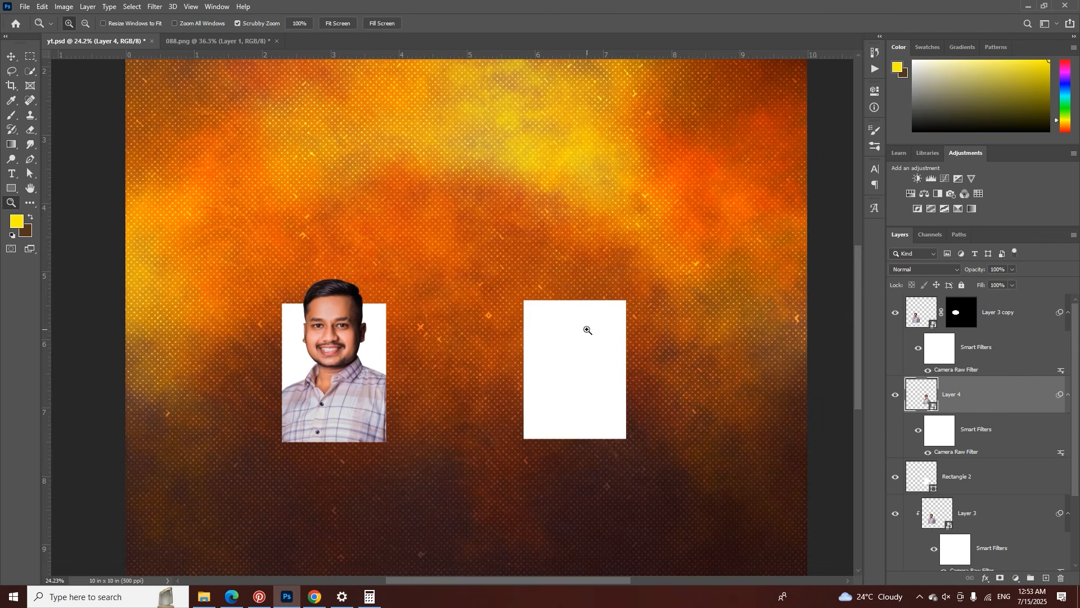
drag(586, 334, 724, 369)
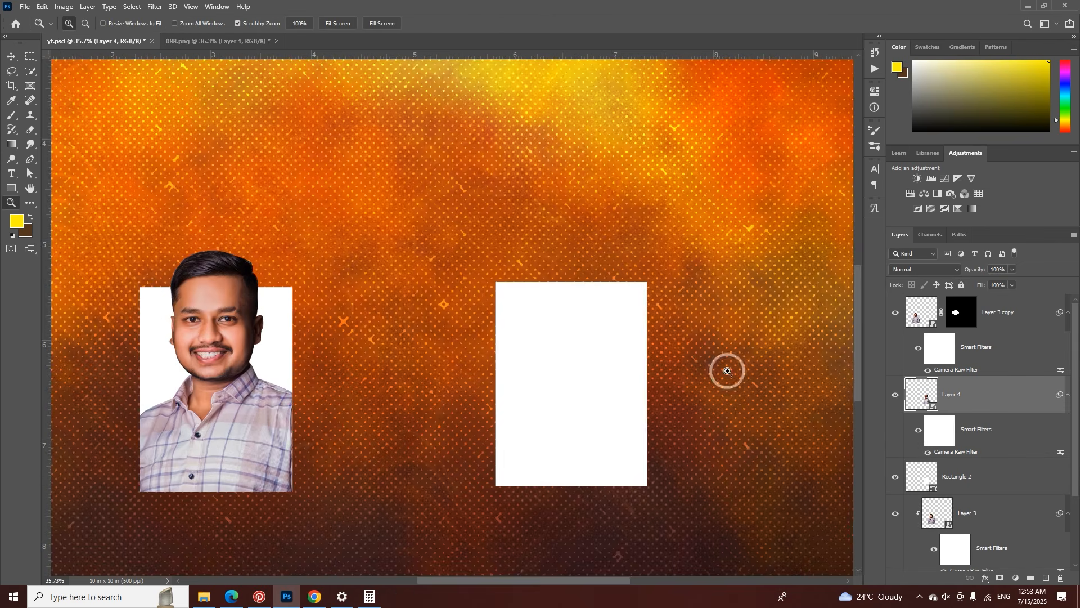
click(896, 396)
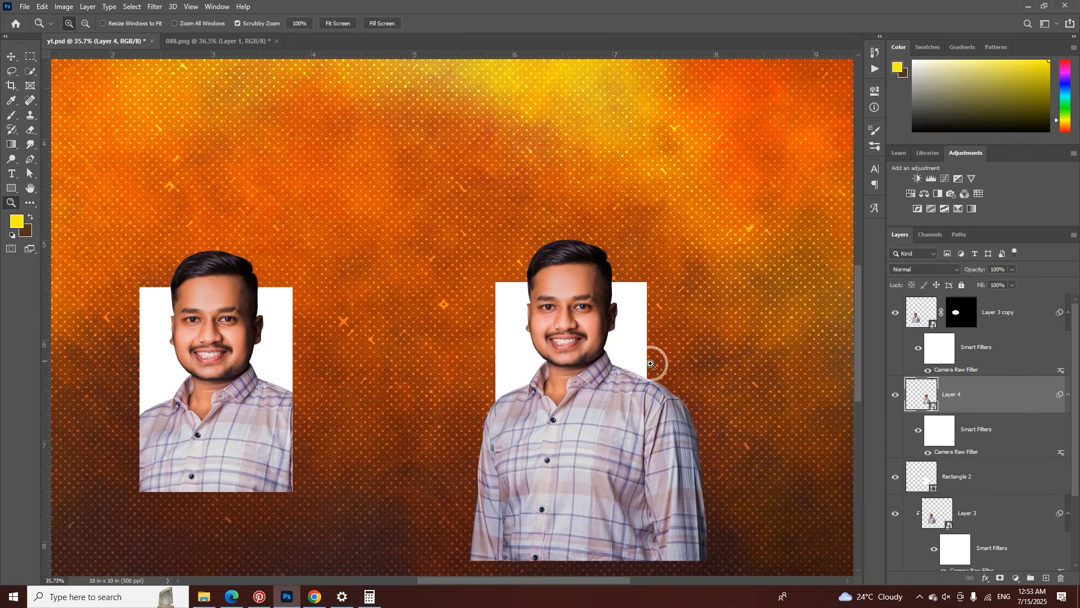
scroll(932, 428, down, 1)
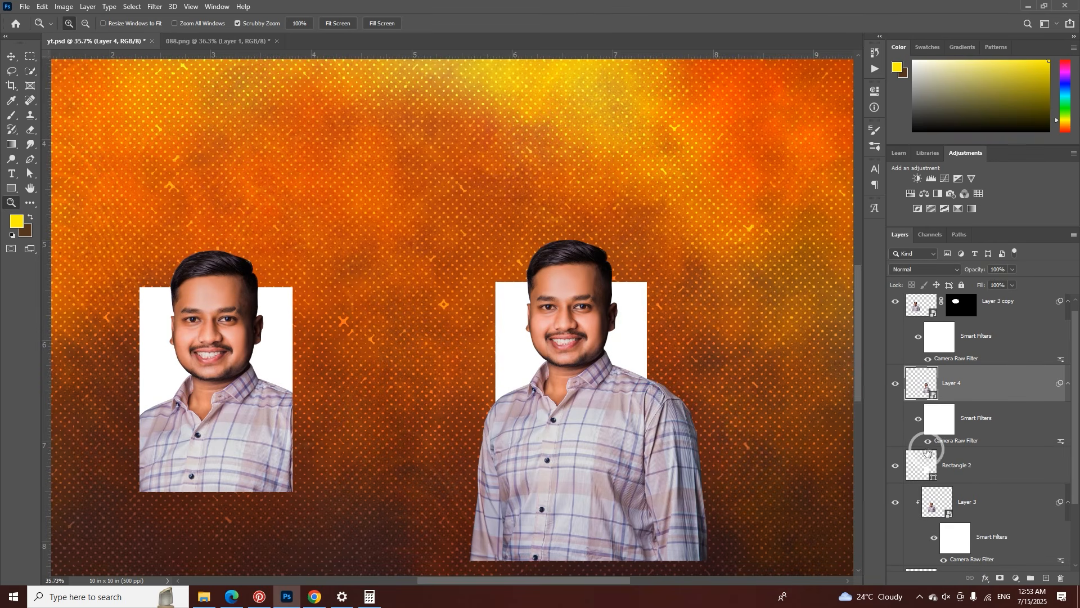
alt+click(922, 447)
key(ctrl+z)
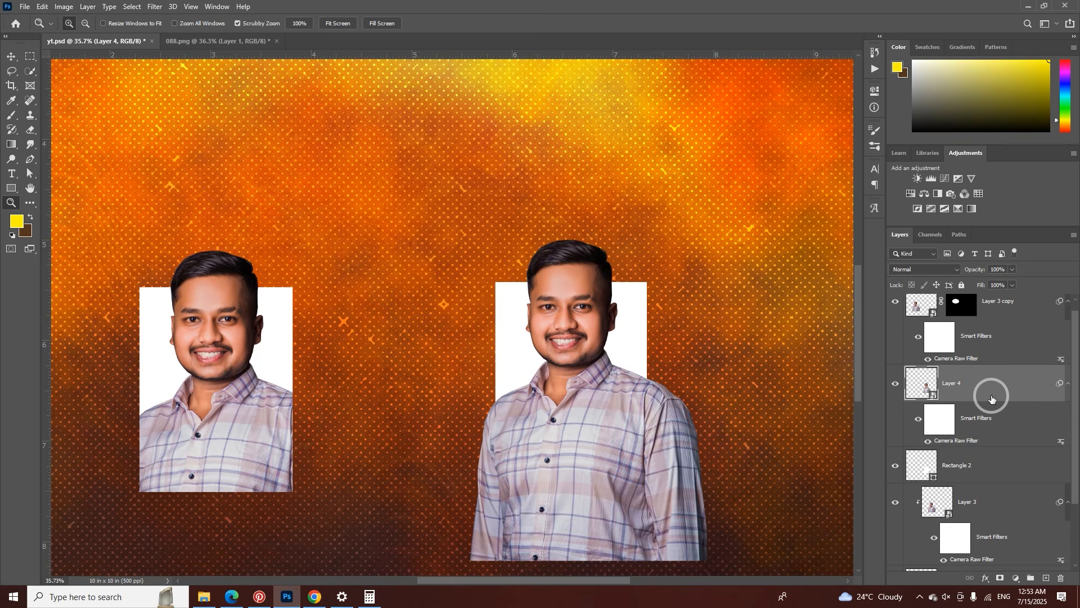
Step: Duplicate the Layer 4 portrait, rename the original 1 and the duplicate 2 copy, keeping the smart object unrasterized
key(j)
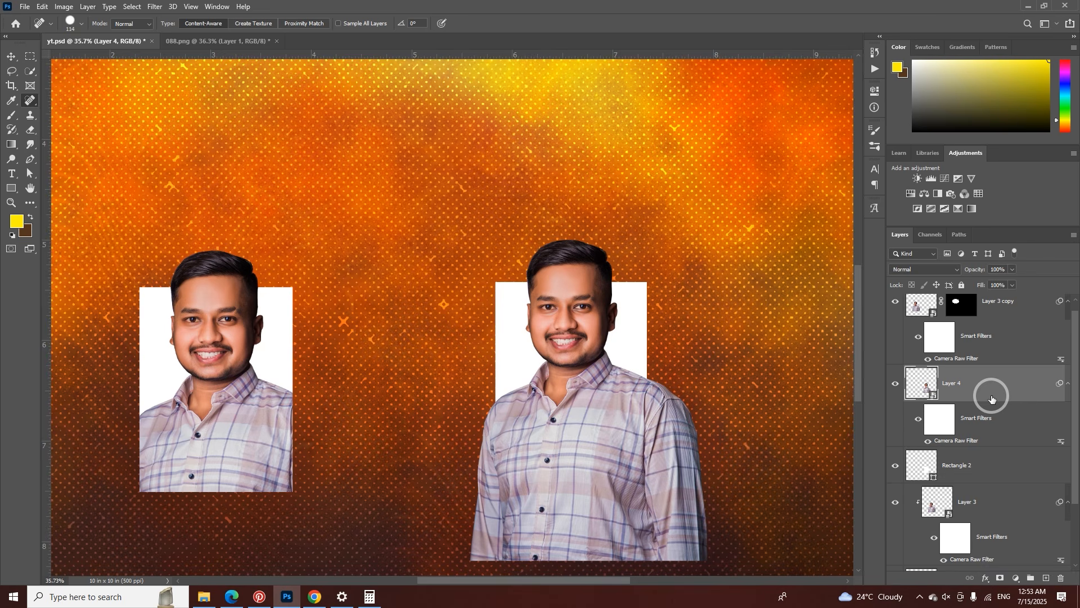
key(ctrl+j)
double_click(953, 465)
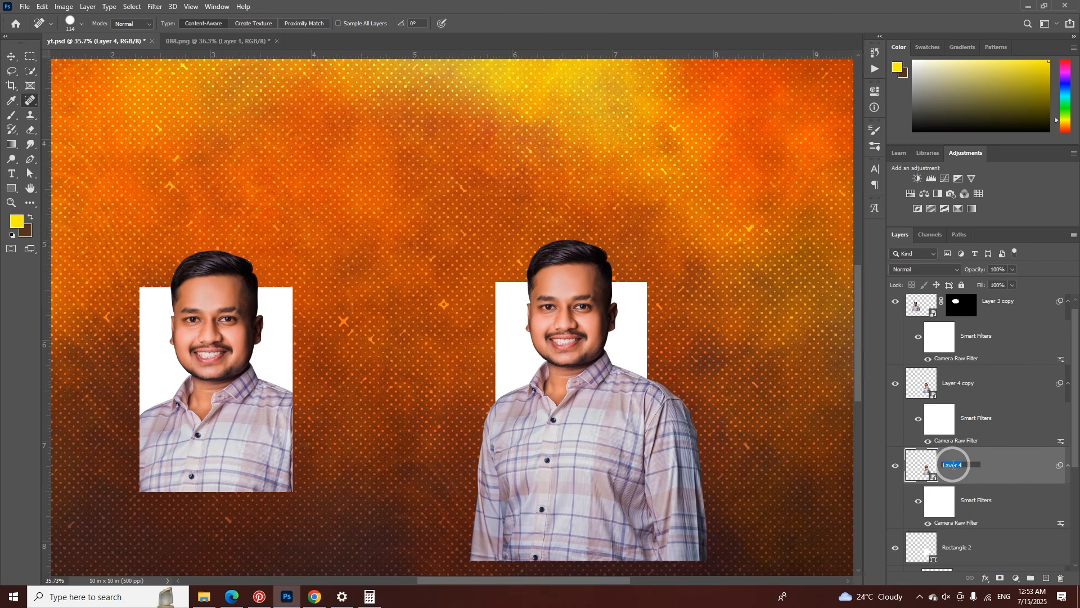
text(1)
double_click(956, 384)
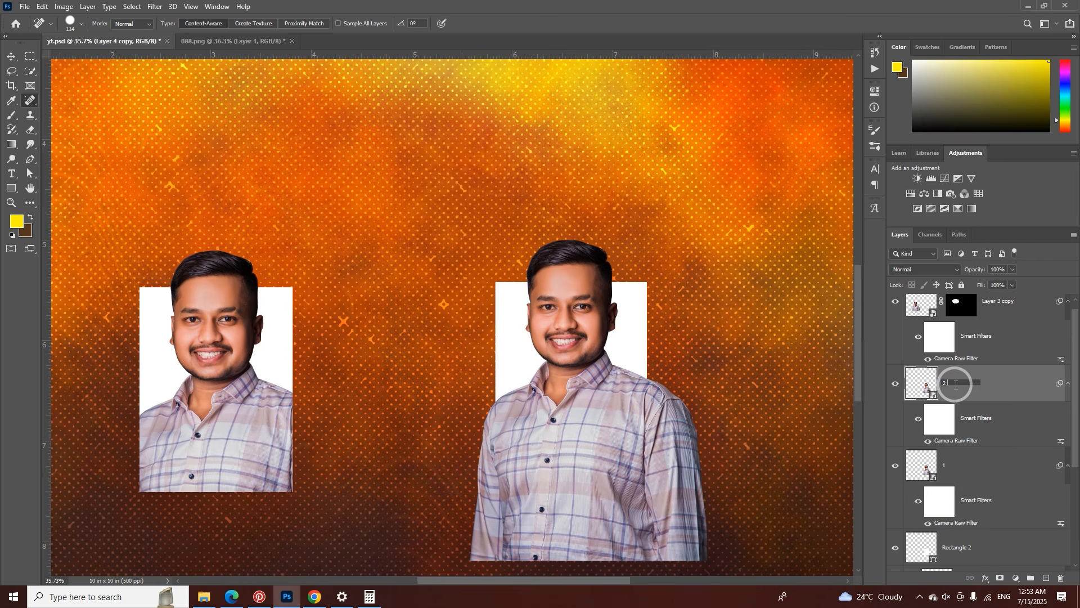
key(Return)
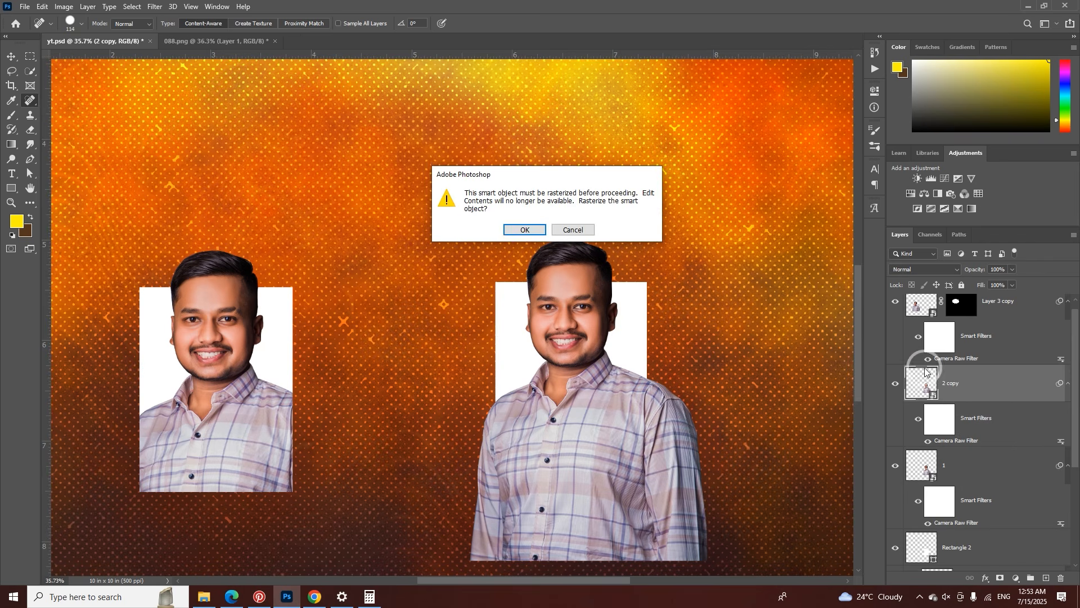
click(569, 230)
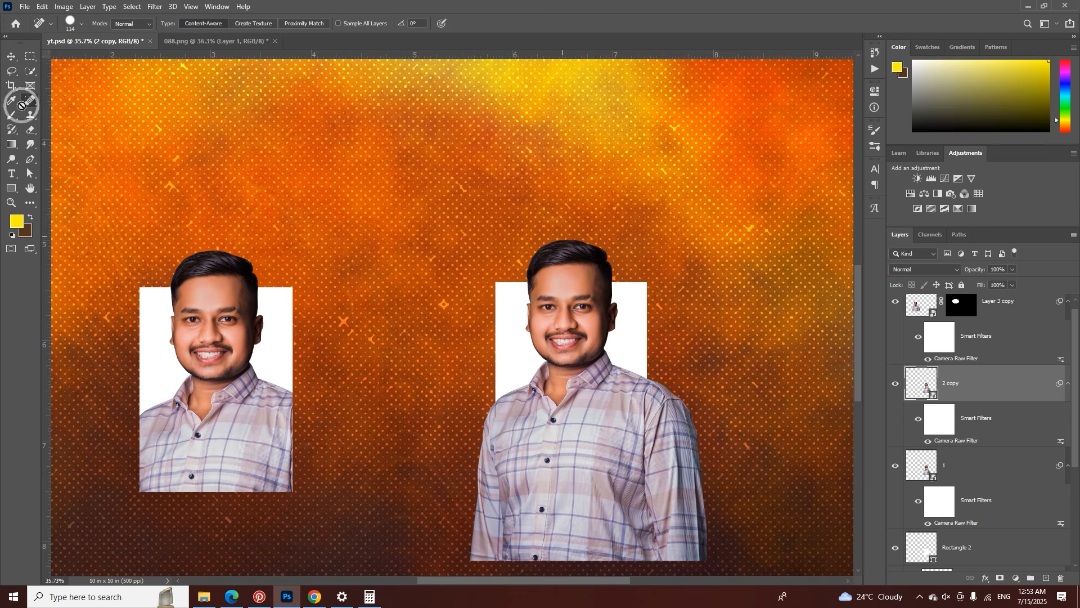
click(10, 56)
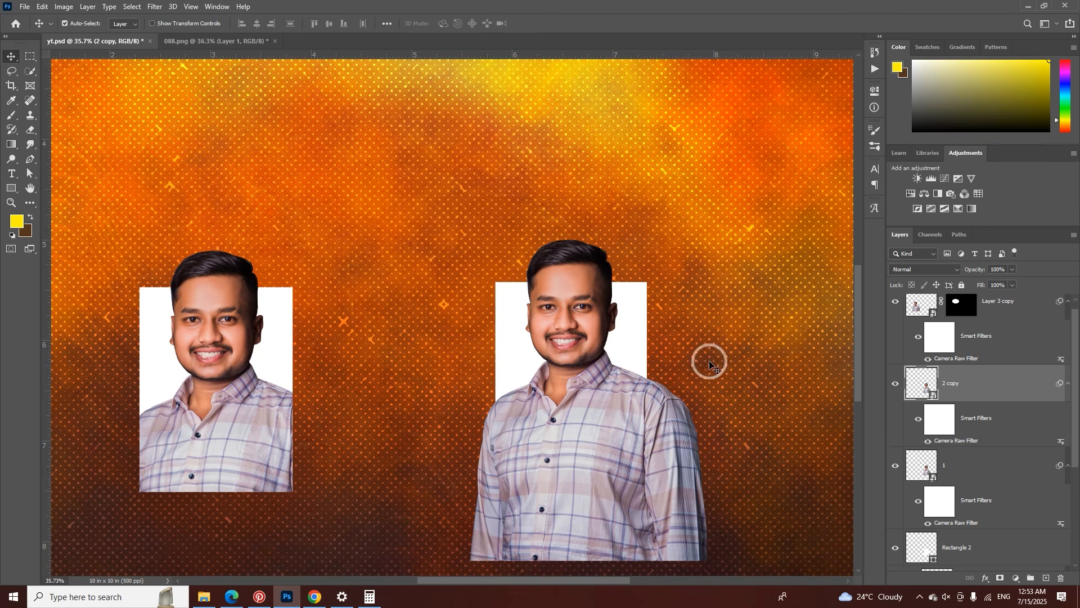
Step: Compare the two stacked portrait layers, 2 copy and 1, by toggling their visibility
scroll(631, 337, up, 3)
click(895, 383)
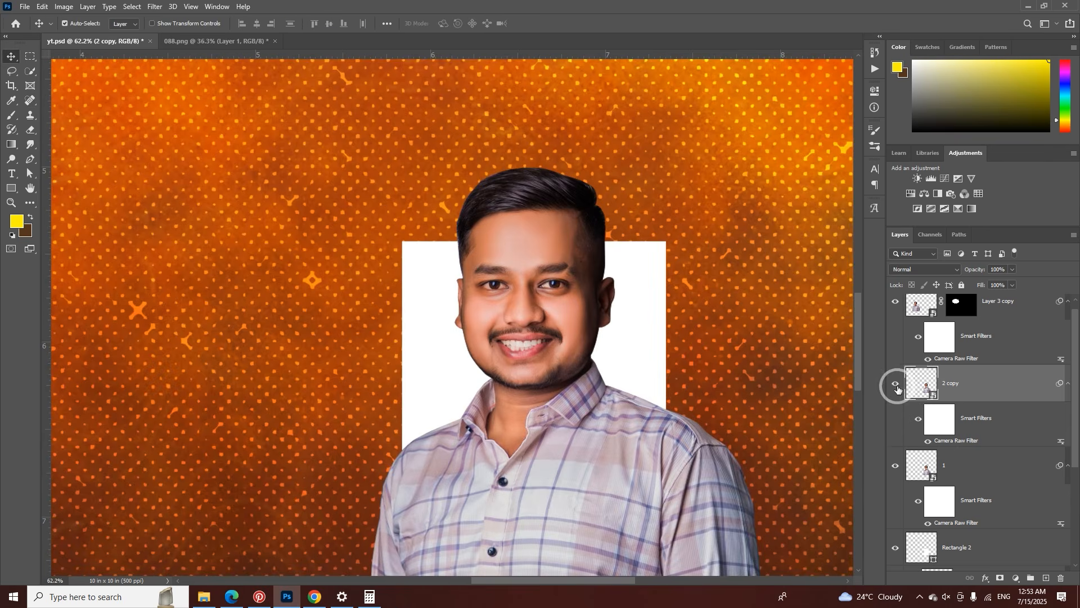
click(895, 465)
click(896, 466)
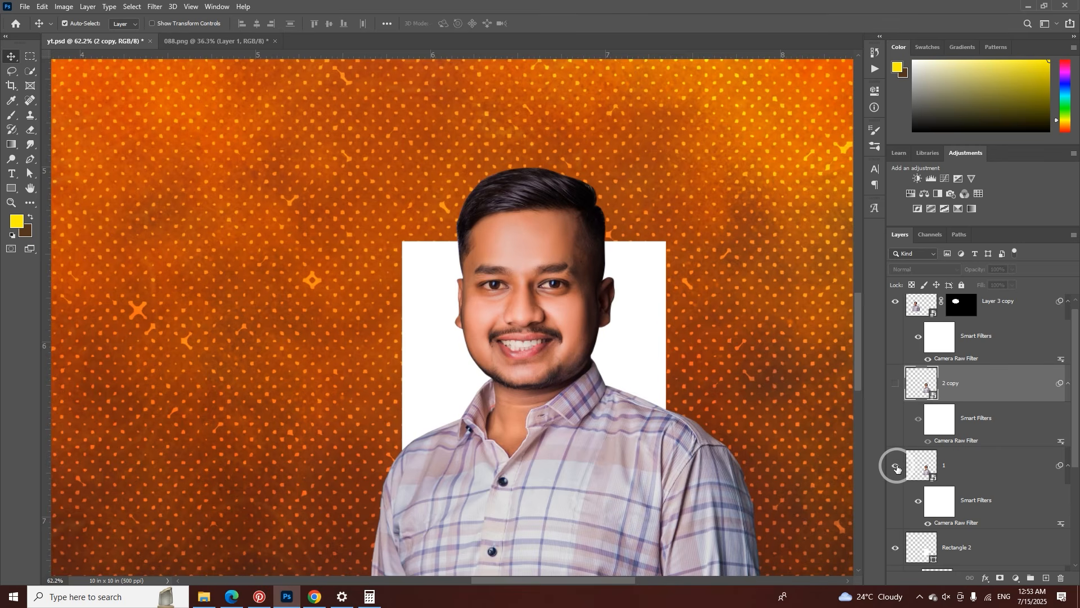
click(897, 469)
click(896, 383)
drag(895, 383, 898, 464)
click(897, 465)
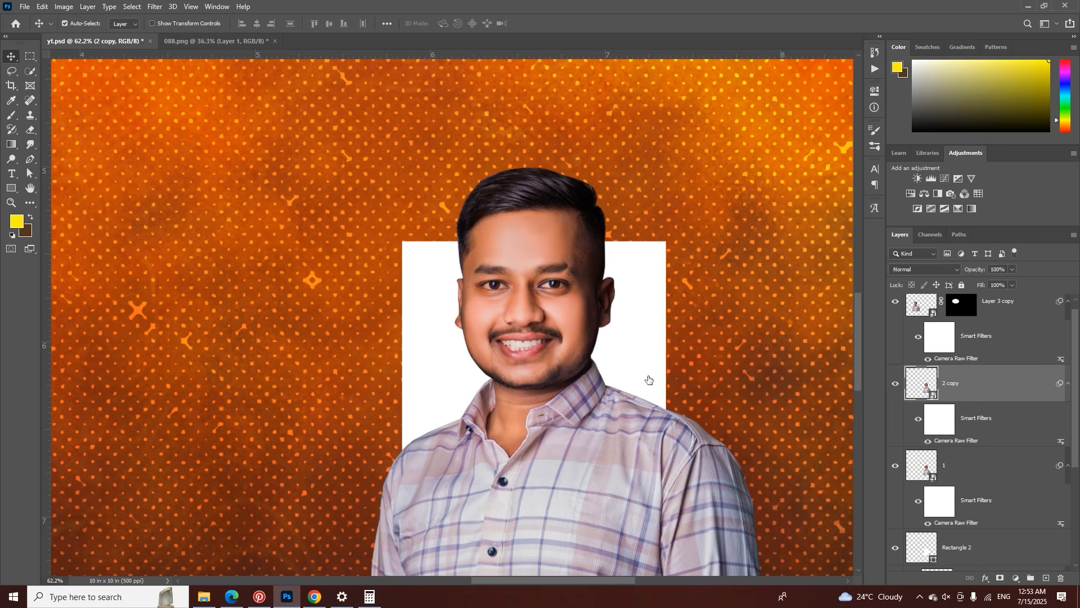
Step: Select the Rectangle 2 layer and toggle its visibility to check the frame behind the portrait
scroll(563, 324, down, 5)
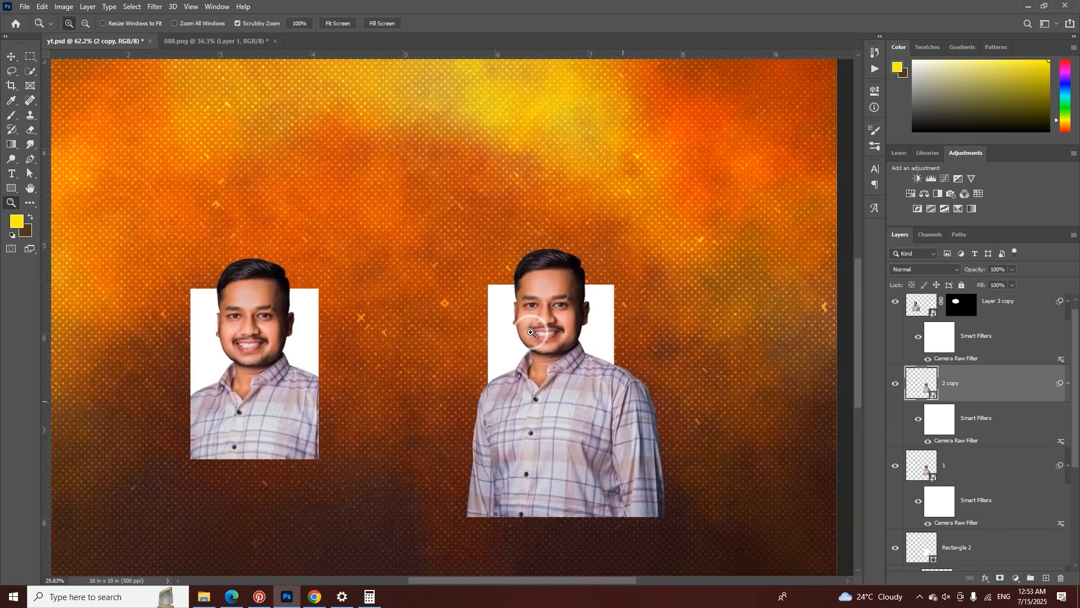
click(916, 543)
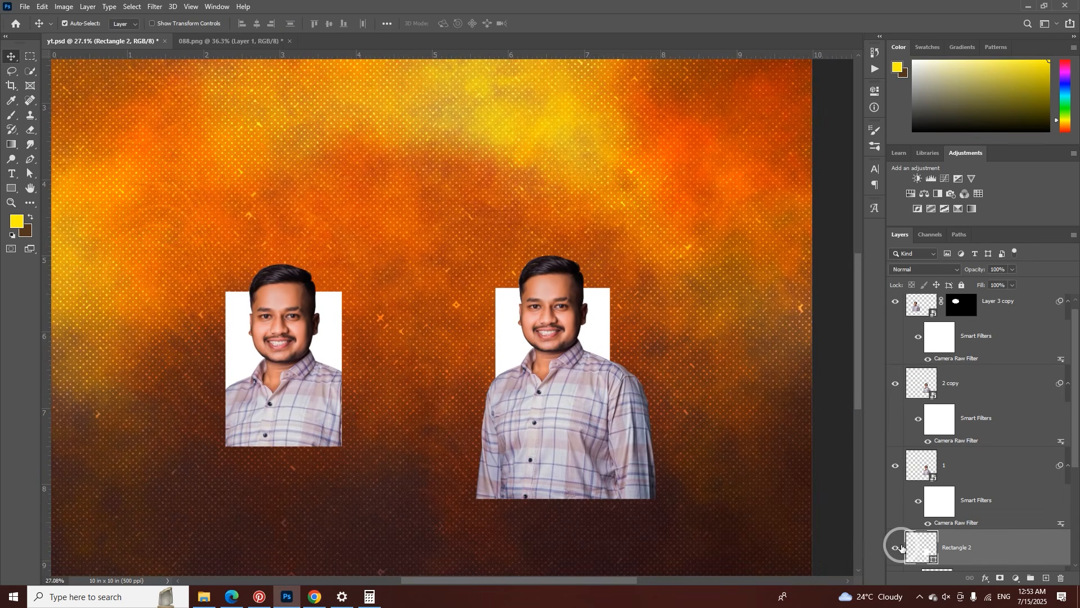
click(897, 547)
click(897, 548)
Step: Discard the selection taken from Rectangle 1 and load the outline of Rectangle 2 as the selection
scroll(922, 540, down, 3)
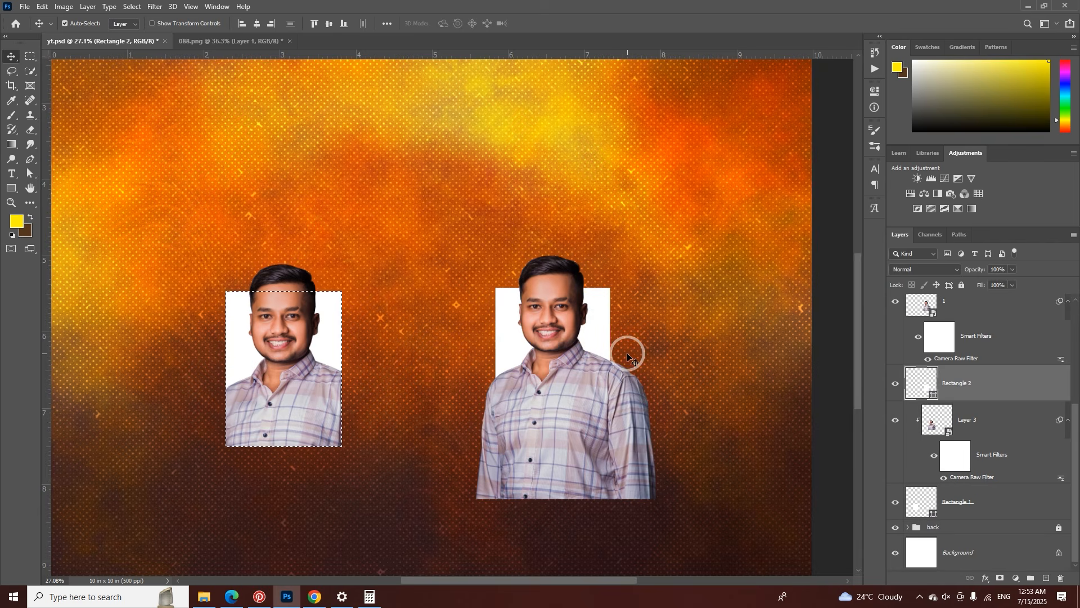
key(ctrl+d)
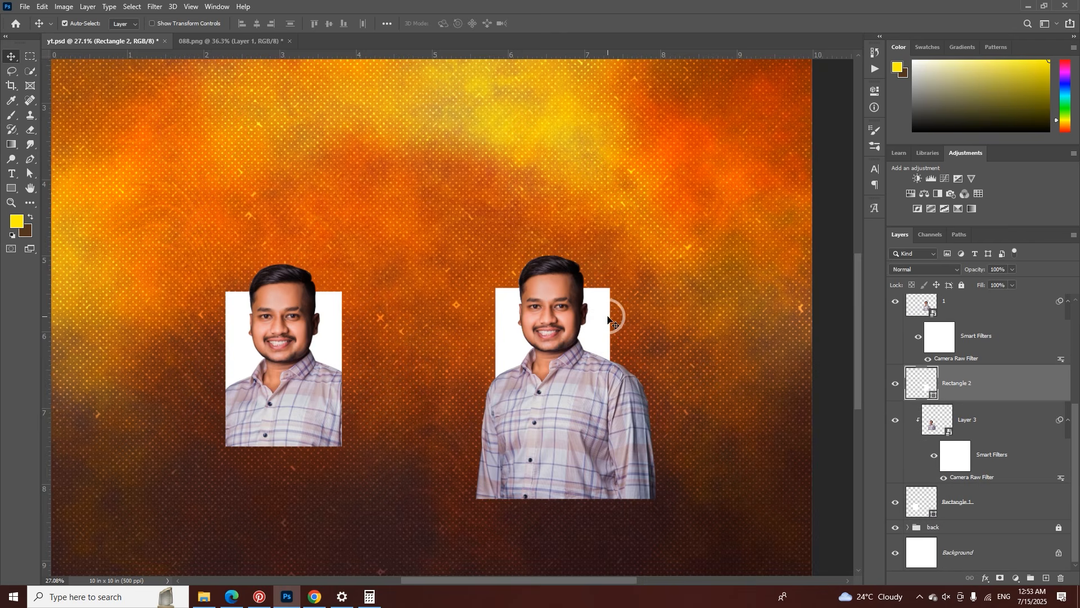
click(896, 383)
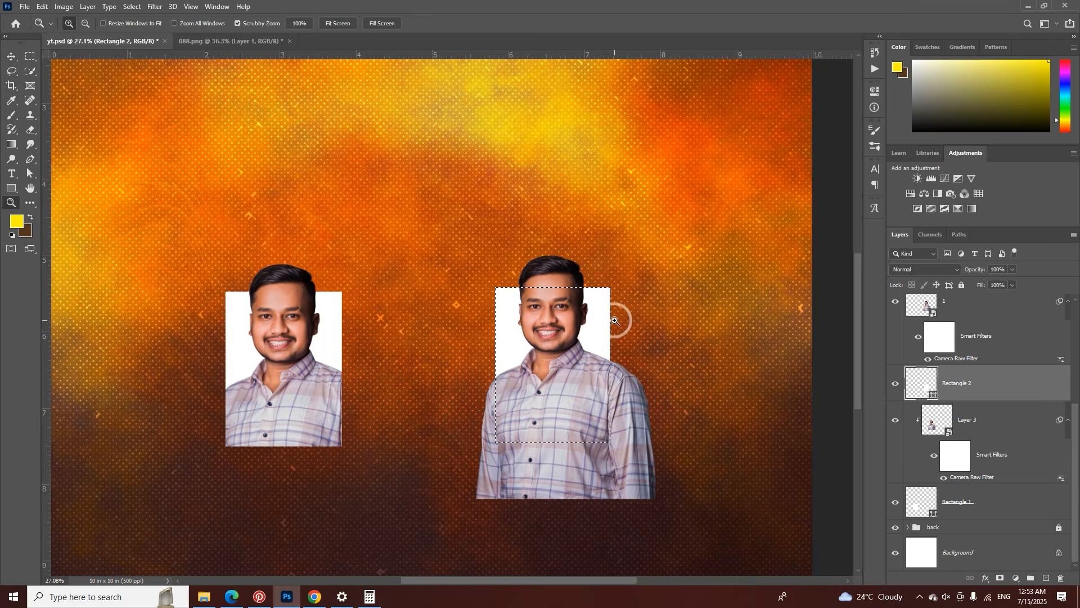
scroll(667, 312, up, 5)
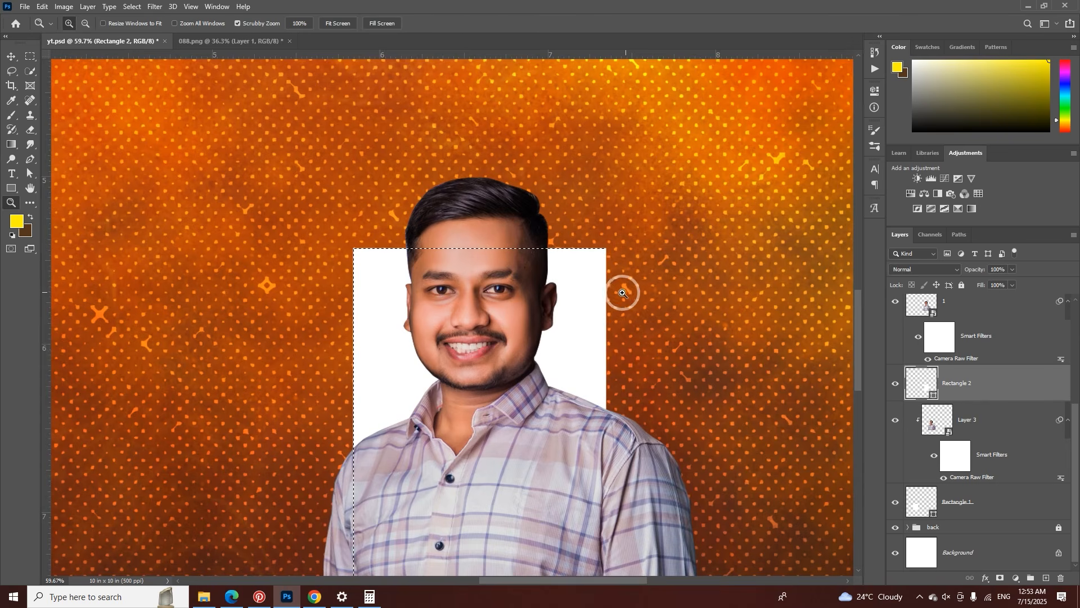
scroll(623, 292, down, 3)
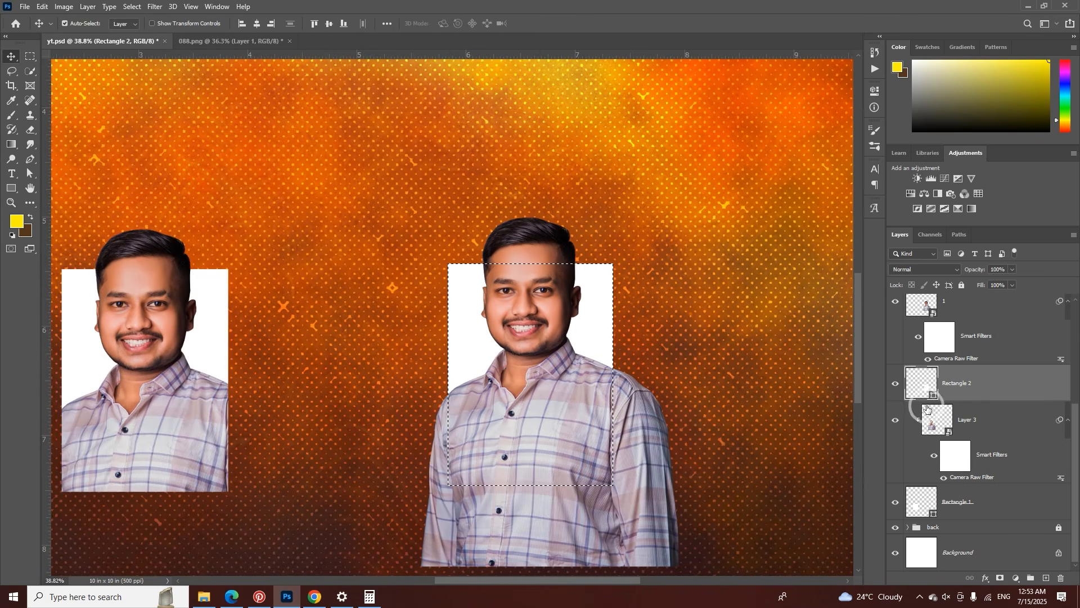
scroll(949, 417, up, 3)
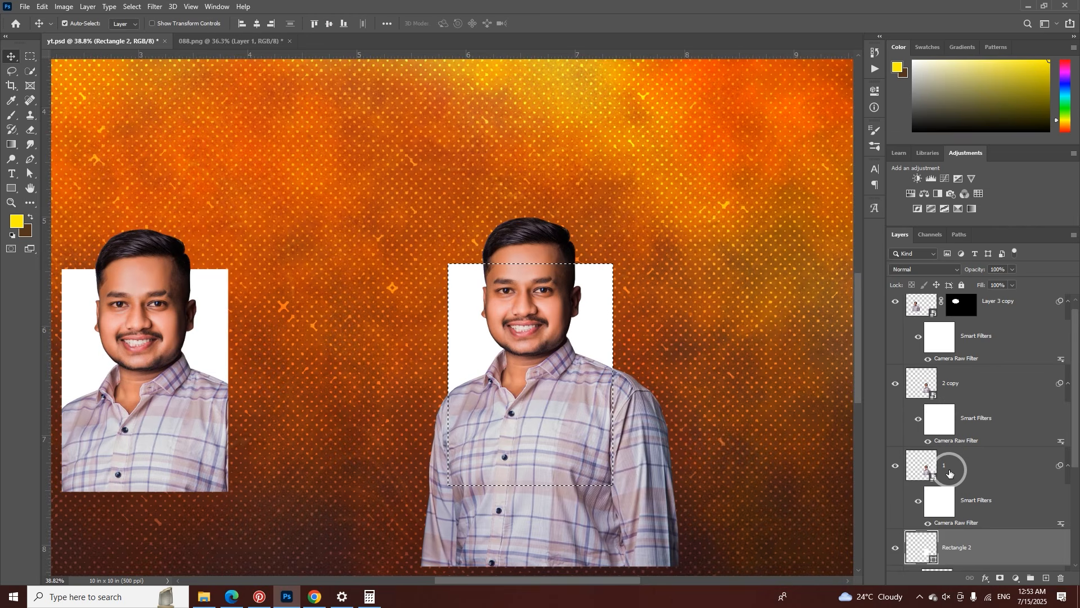
Step: Add a layer mask to layer 1 from the active selection of the Rectangle 2 frame
click(907, 467)
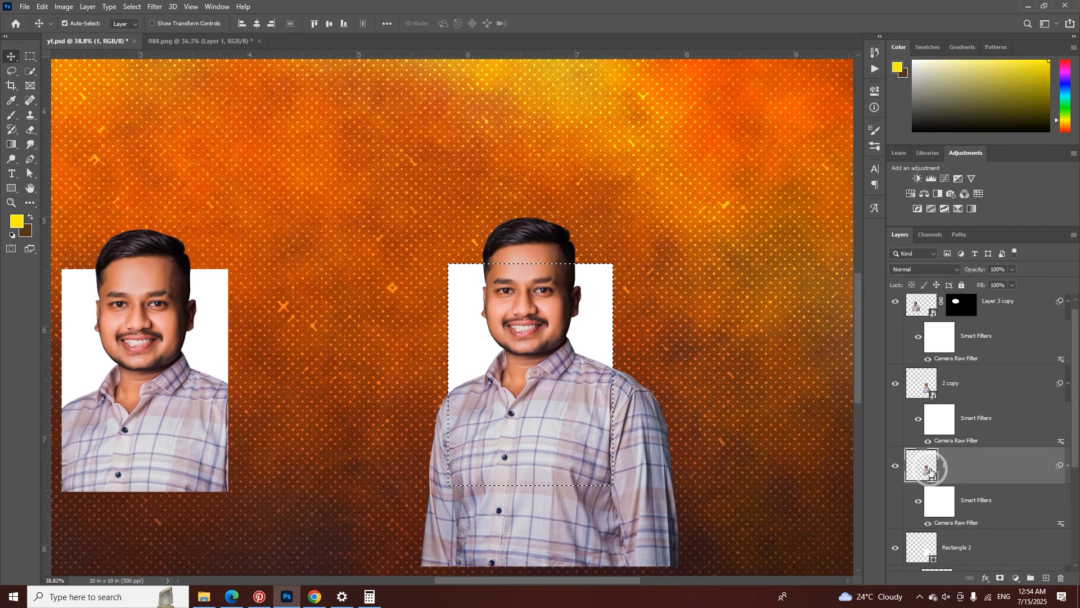
click(1000, 577)
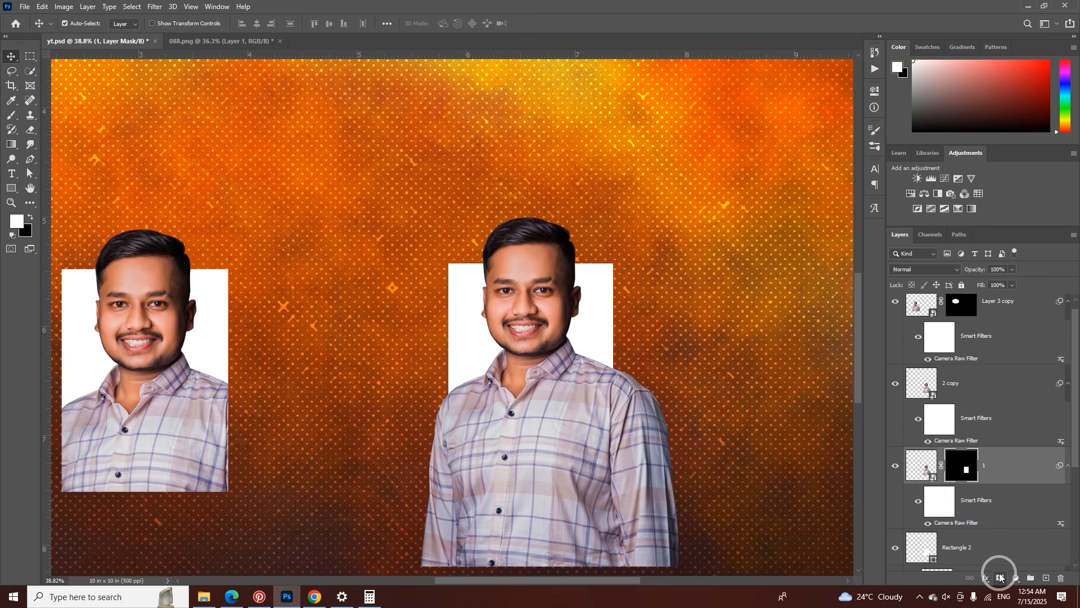
click(963, 481)
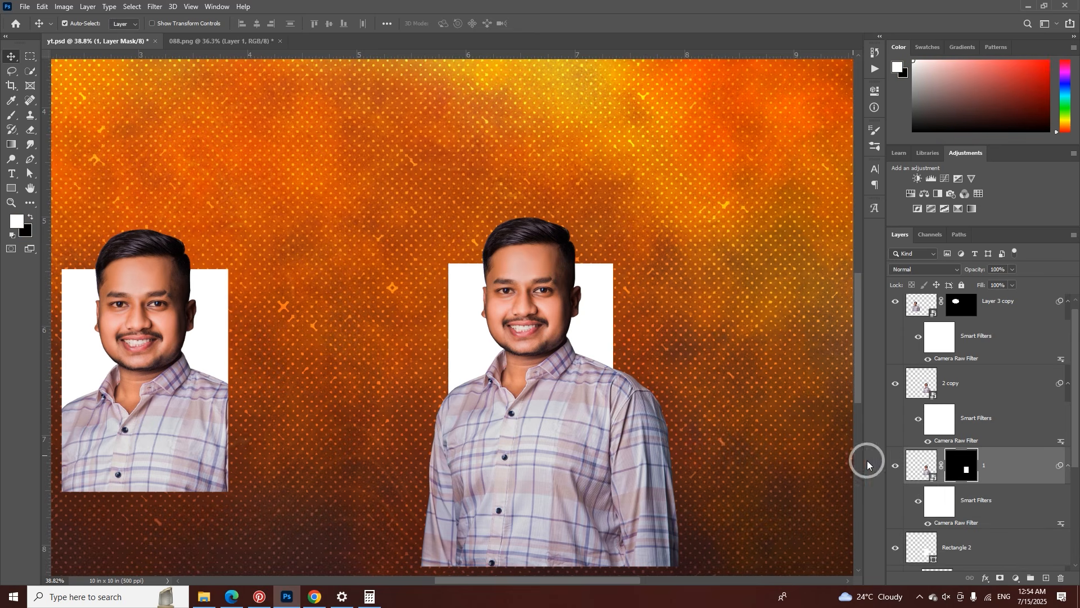
Step: Hide the 2 copy layer to inspect how layer 1 is cropped inside the white frame
click(553, 306)
click(896, 387)
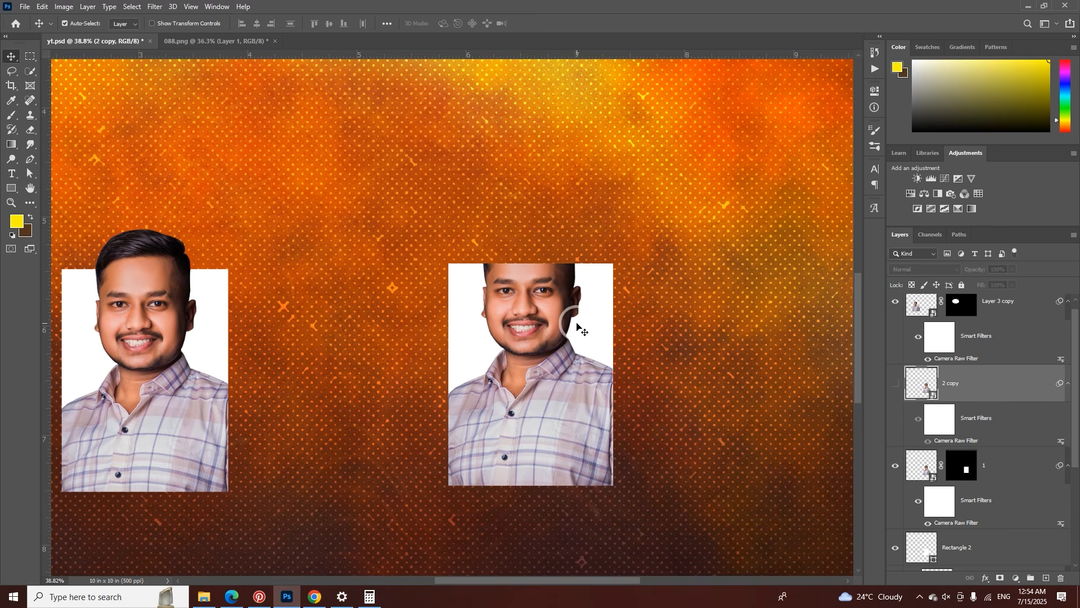
key(z)
drag(593, 326, 534, 351)
click(11, 57)
click(597, 344)
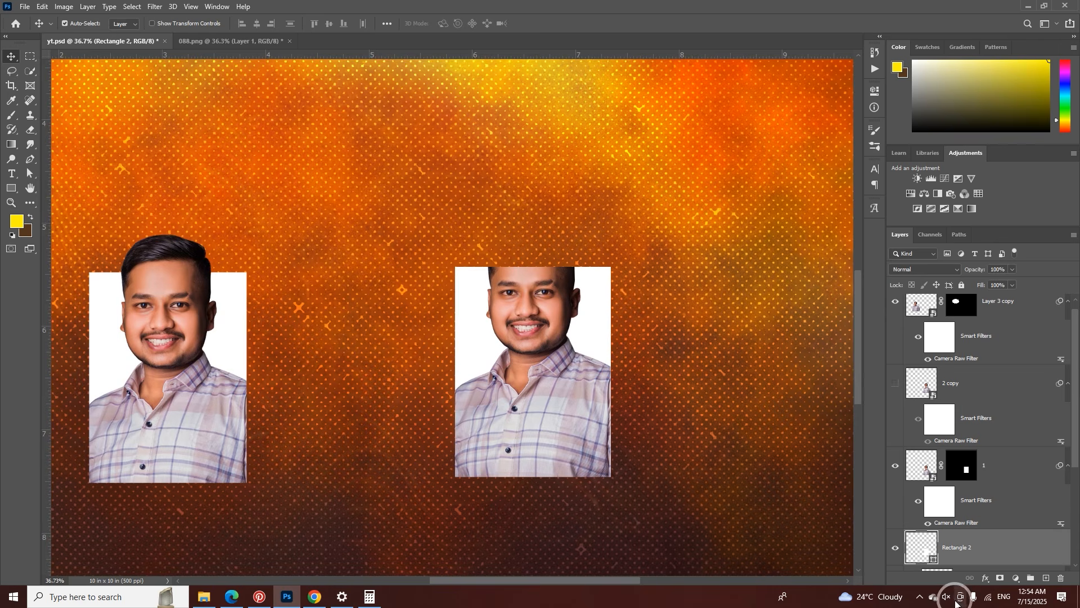
key(ctrl+d)
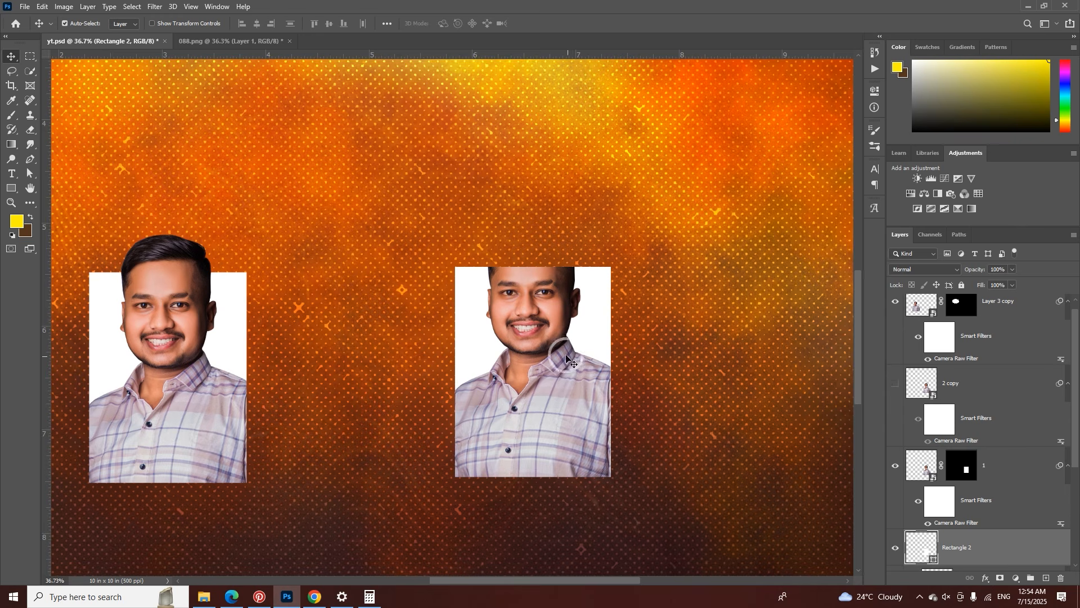
Step: Try moving the masked layer 1 portrait away from its white frame and undo the move
drag(543, 325, 569, 320)
drag(554, 361, 554, 366)
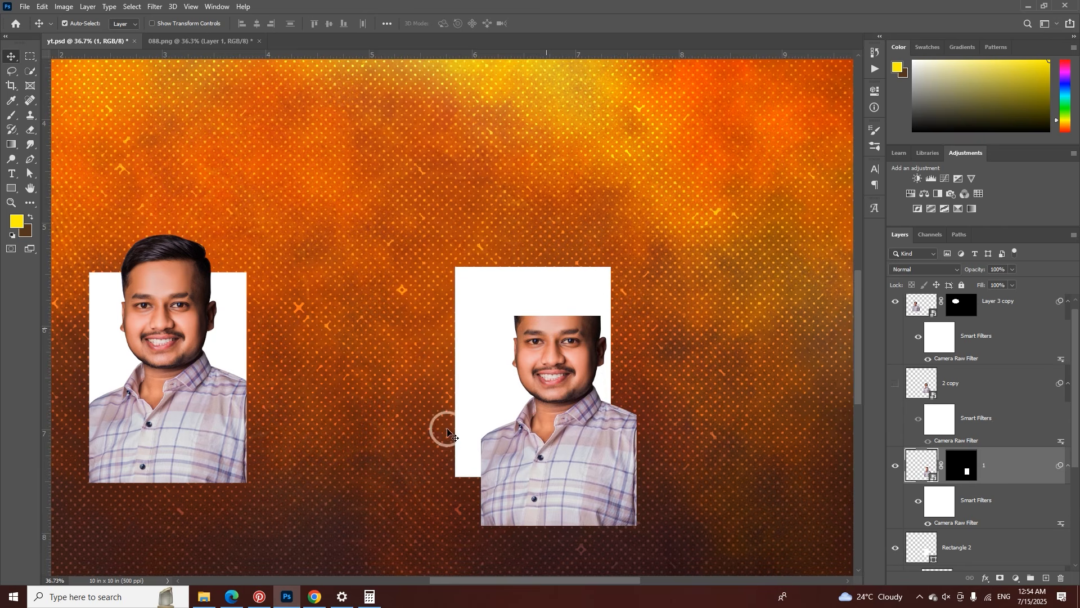
key(ctrl+z)
Step: Select the 2 copy layer and make it visible again over the framed portrait
key(z)
drag(540, 331, 518, 344)
key(v)
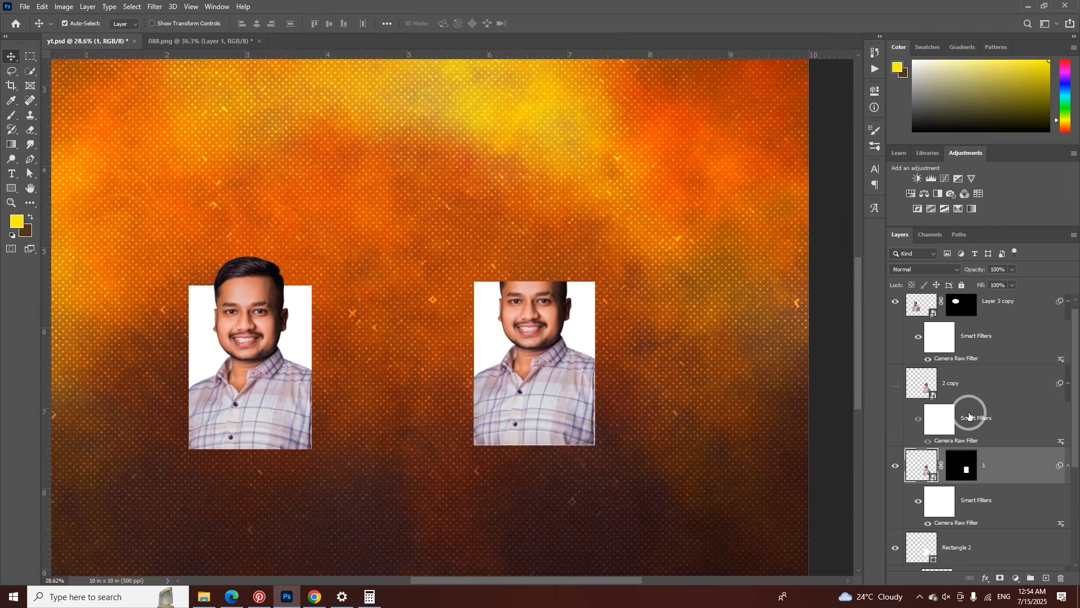
click(913, 389)
click(897, 385)
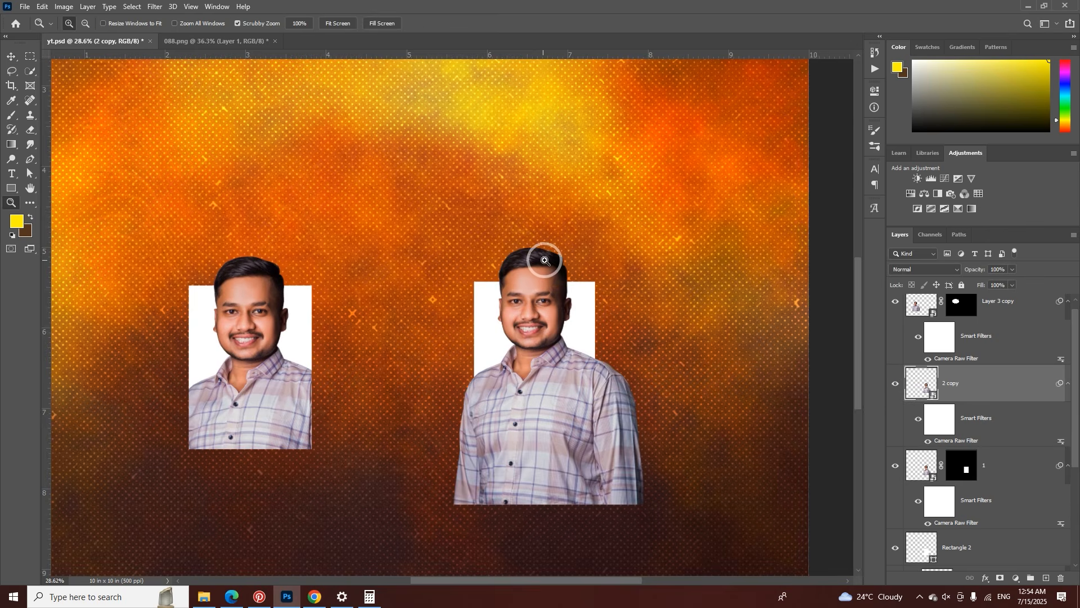
drag(542, 258, 567, 253)
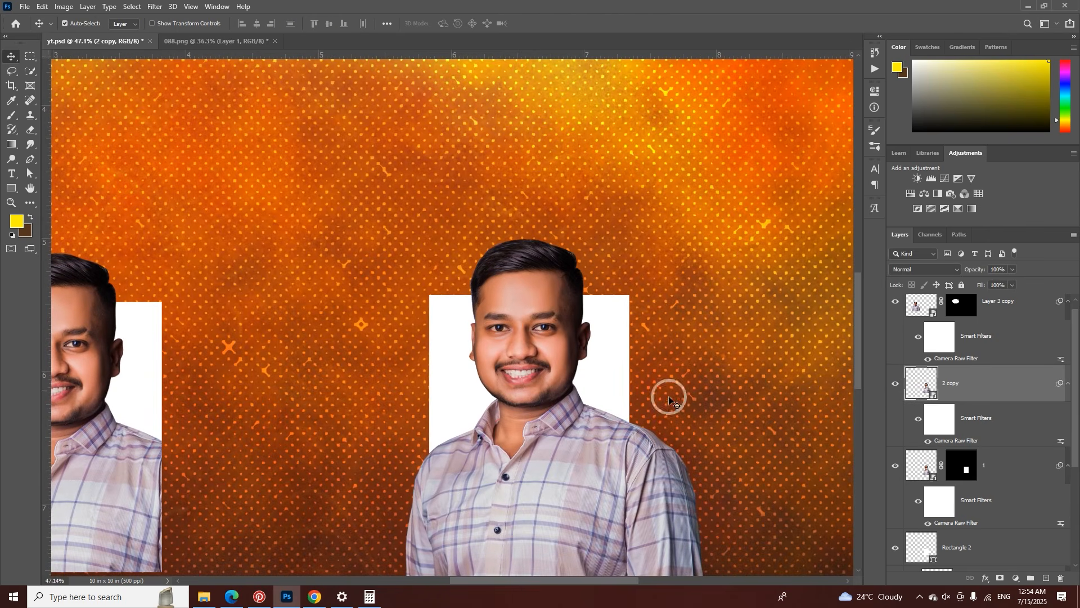
Step: Try a white layer mask on 2 copy, test inverting it, and delete the mask
click(1001, 577)
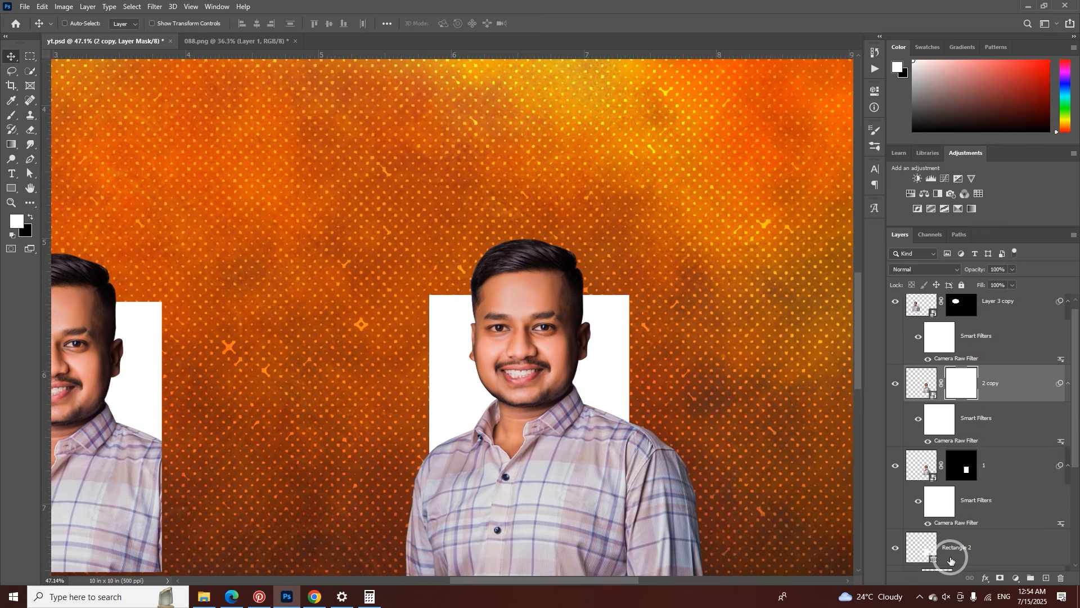
key(ctrl+i)
key(ctrl+i)
right_click(953, 396)
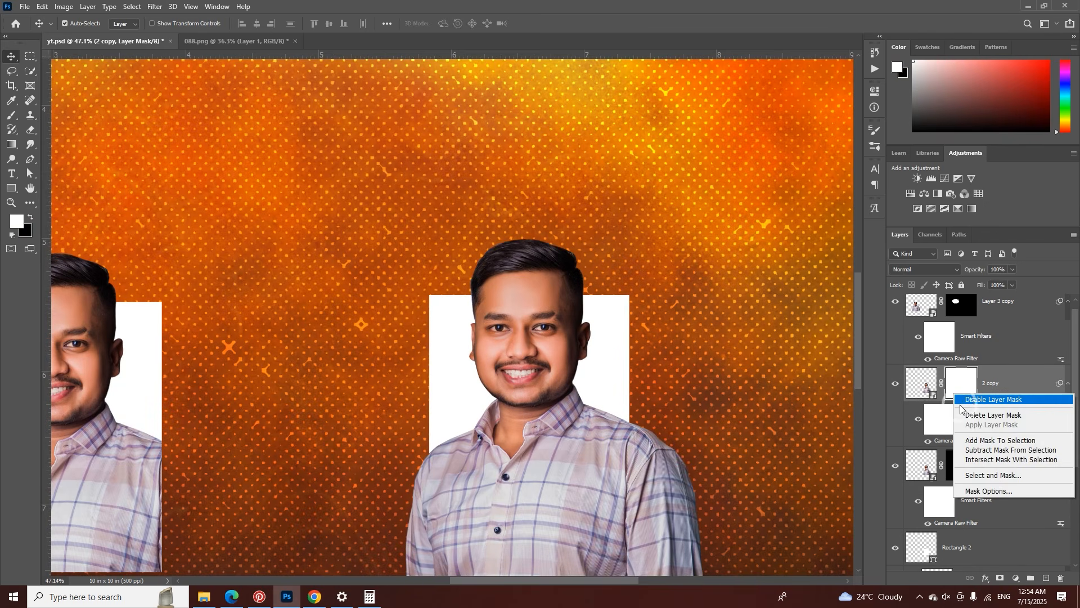
click(956, 412)
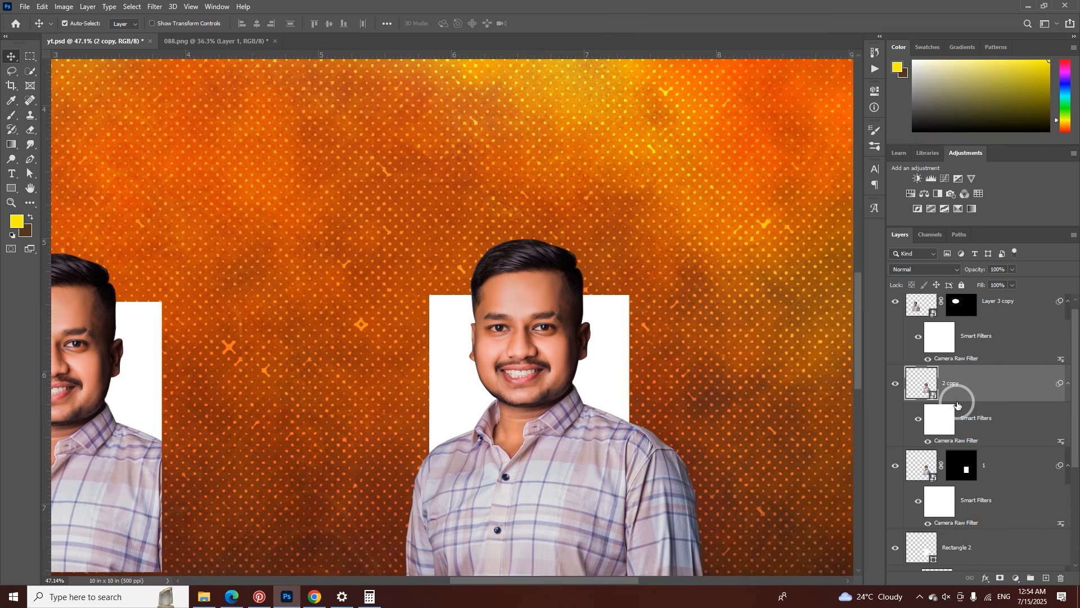
Step: Try adding a black mask directly to the 2 copy layer and undo it
alt+click(1000, 578)
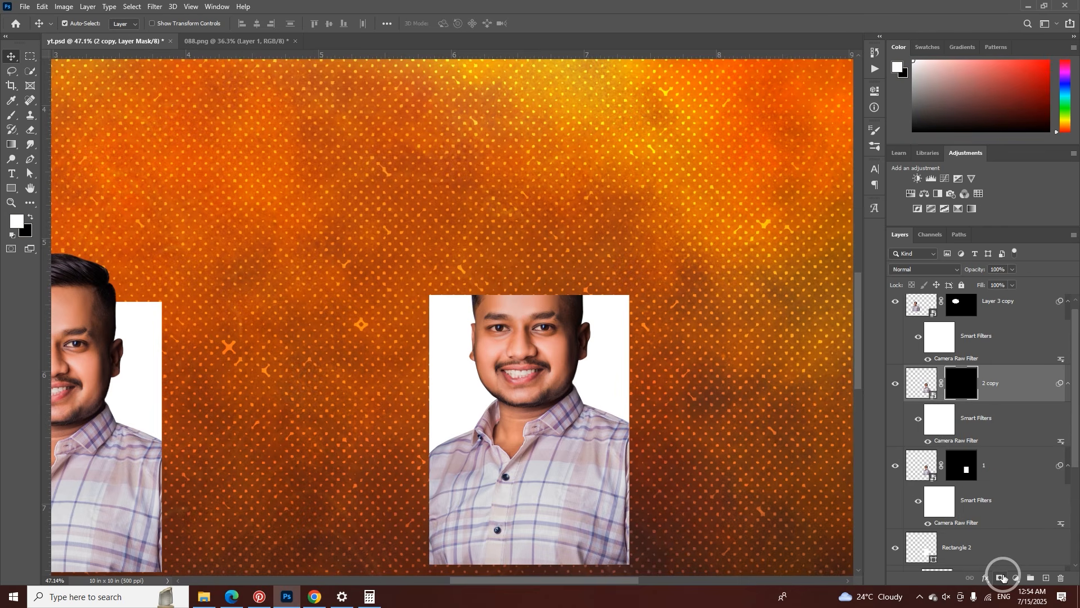
scroll(634, 369, down, 2)
key(ctrl+z)
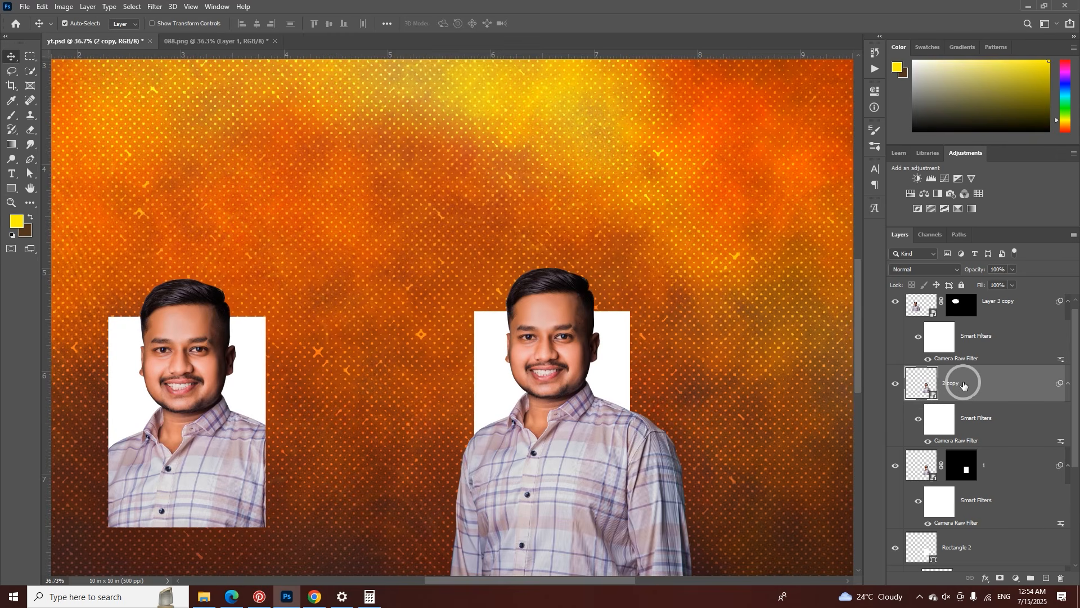
Step: Give 2 copy a black layer mask and reveal the head above the frame using a white 600 px brush with 100% hardness
click(1000, 578)
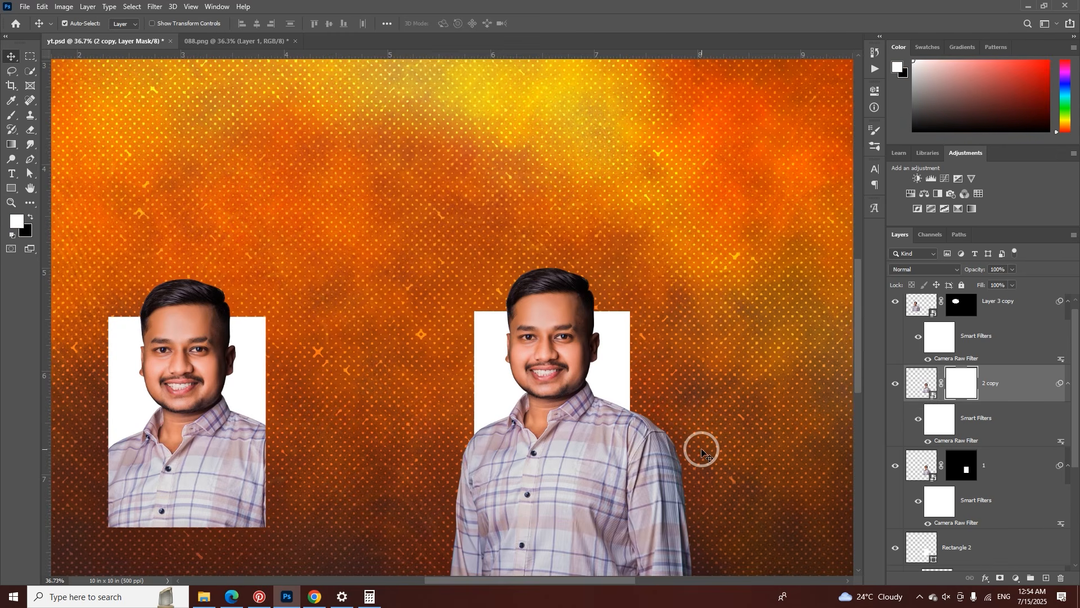
key(ctrl+i)
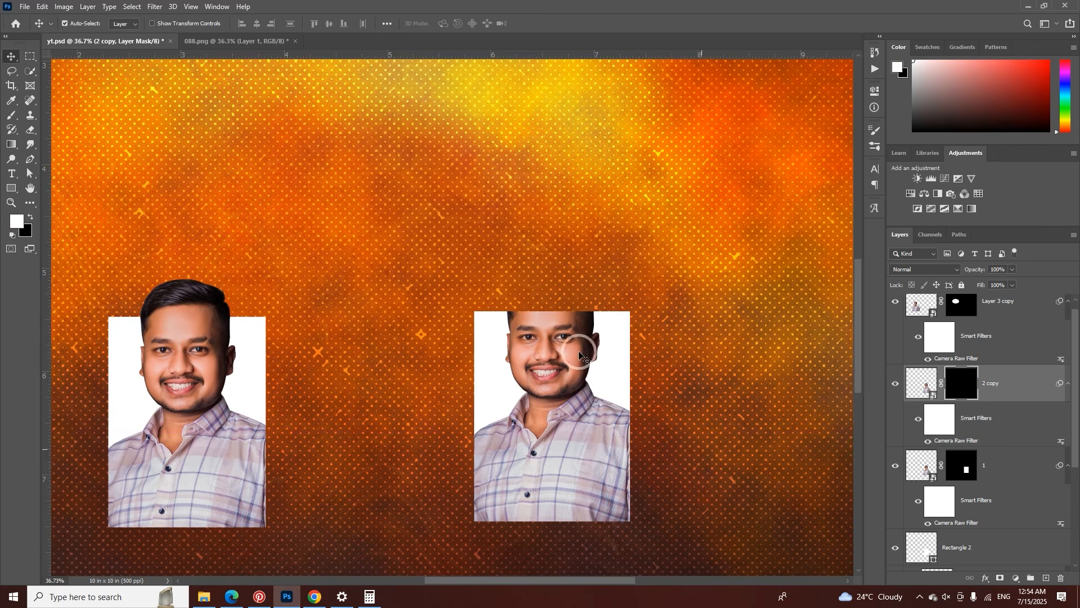
click(12, 117)
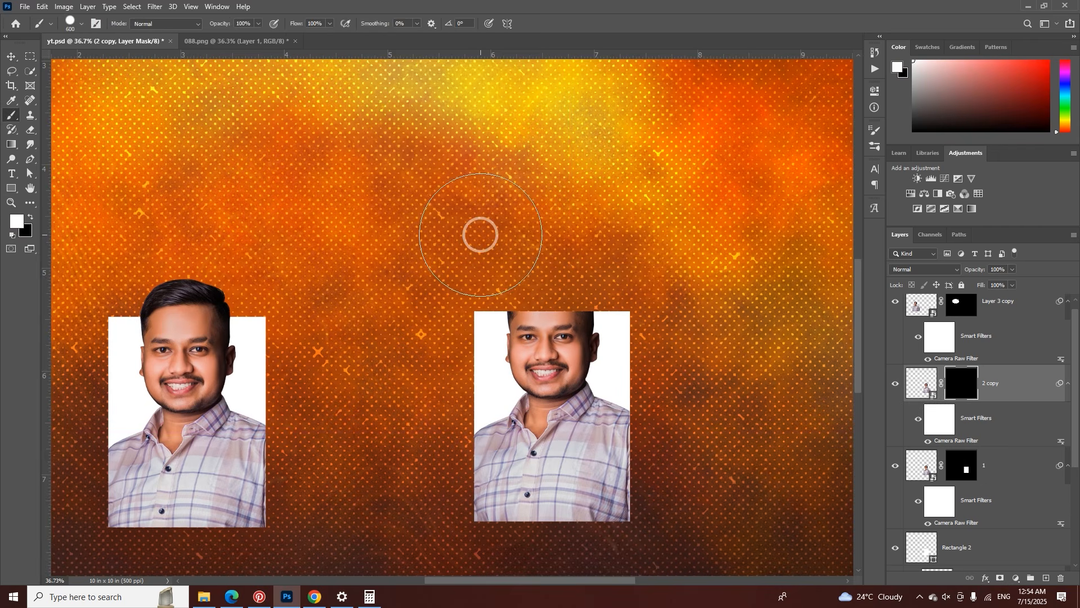
right_click(476, 231)
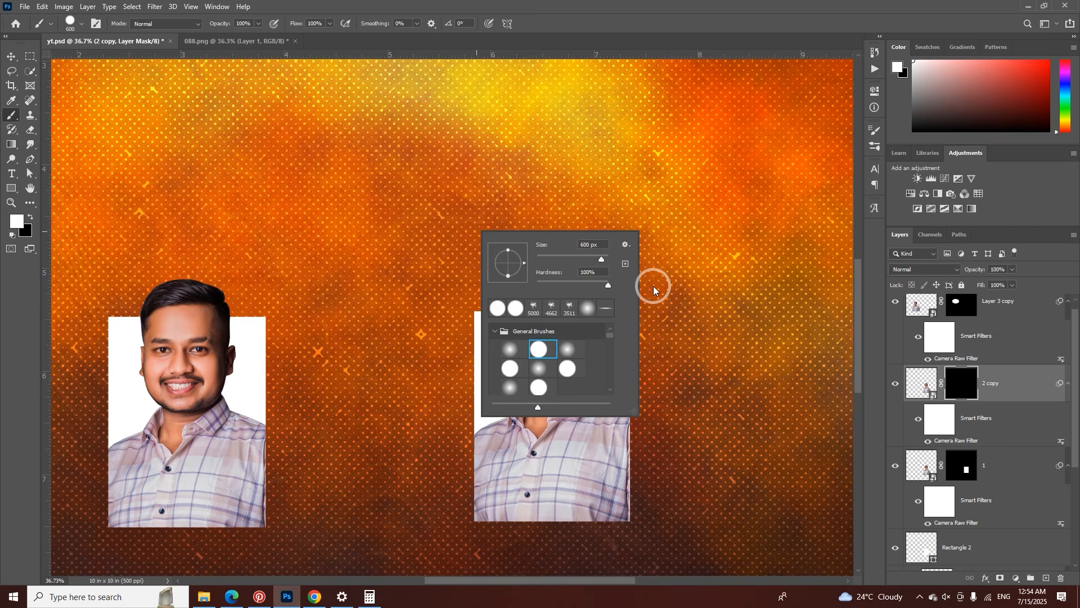
click(670, 149)
drag(638, 266, 458, 272)
mouse_move(659, 267)
mouse_down()
mouse_move(526, 265)
mouse_move(557, 258)
mouse_move(634, 272)
mouse_move(628, 409)
mouse_move(728, 475)
mouse_up()
key(ctrl+z)
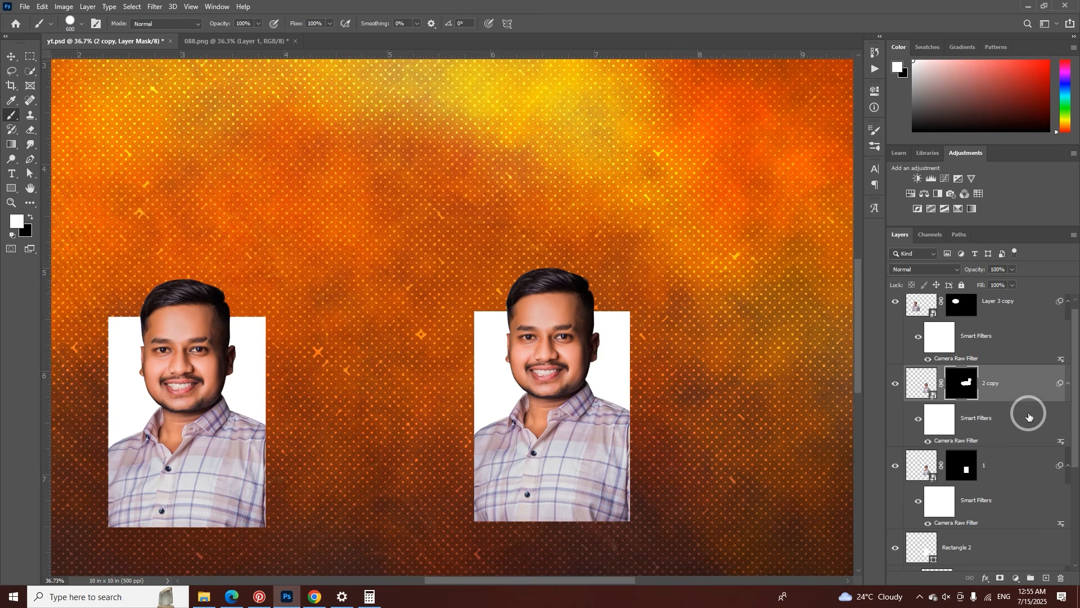
Step: Link the 2 copy, 1 and Rectangle 2 layers and move the framed portrait closer to the first one and slightly higher
scroll(1023, 462, down, 3)
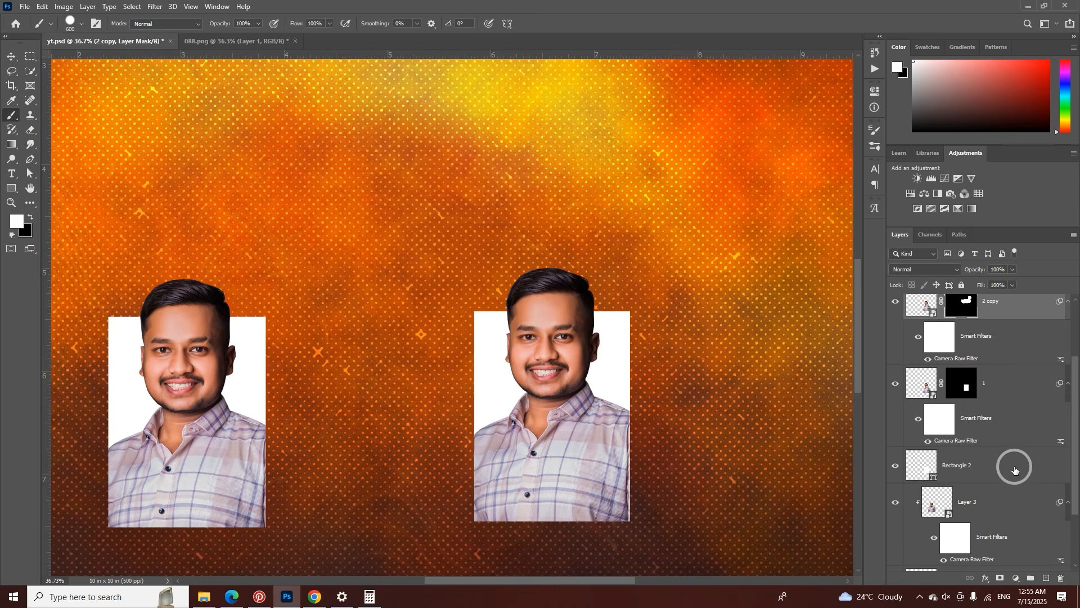
shift+click(1015, 470)
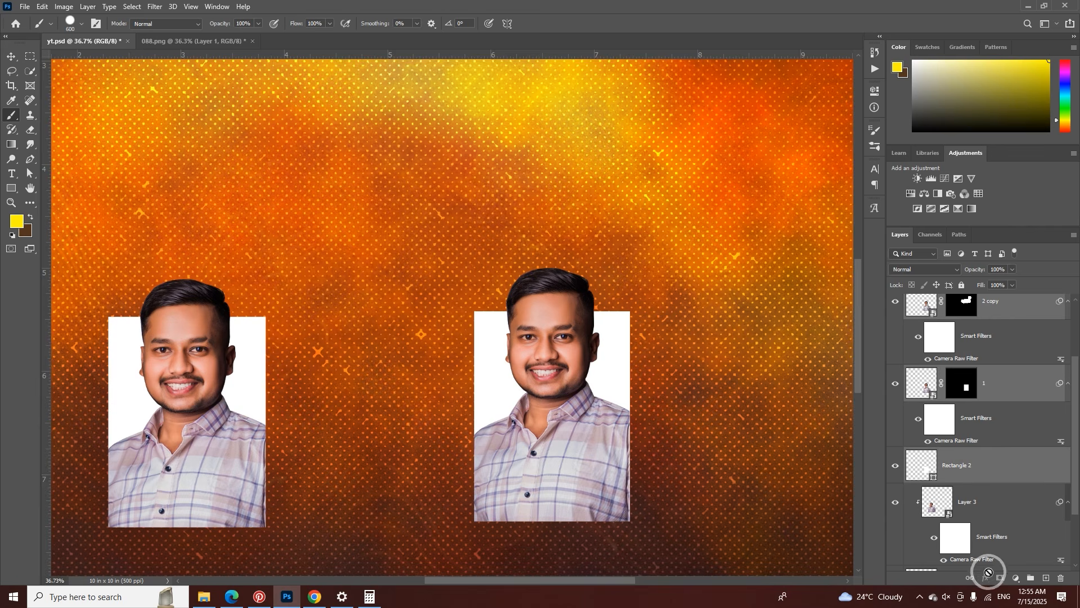
click(15, 57)
drag(534, 324, 485, 332)
click(559, 247)
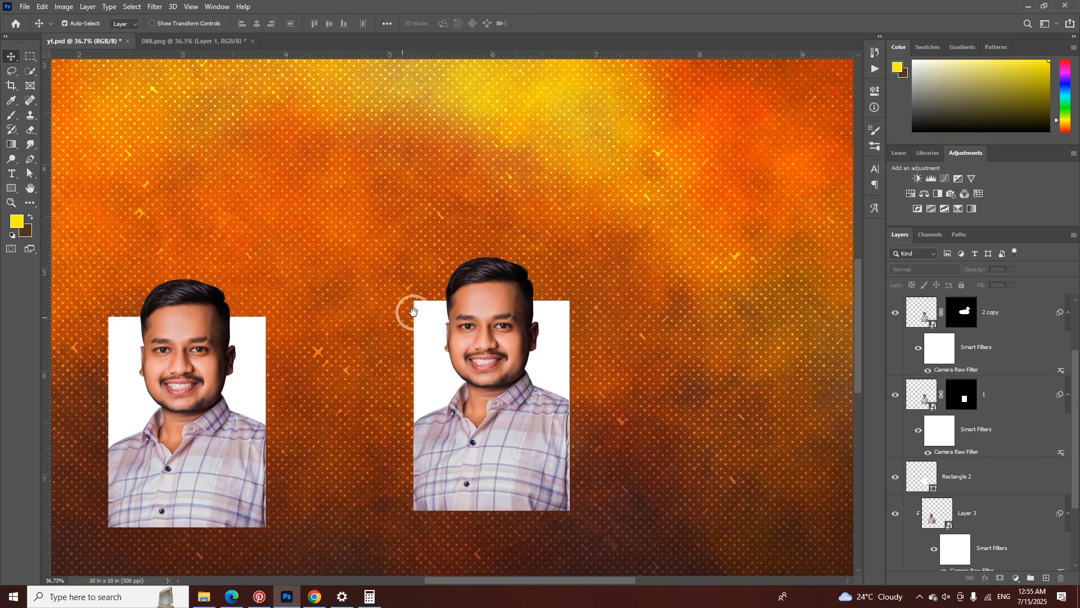
drag(414, 312, 521, 280)
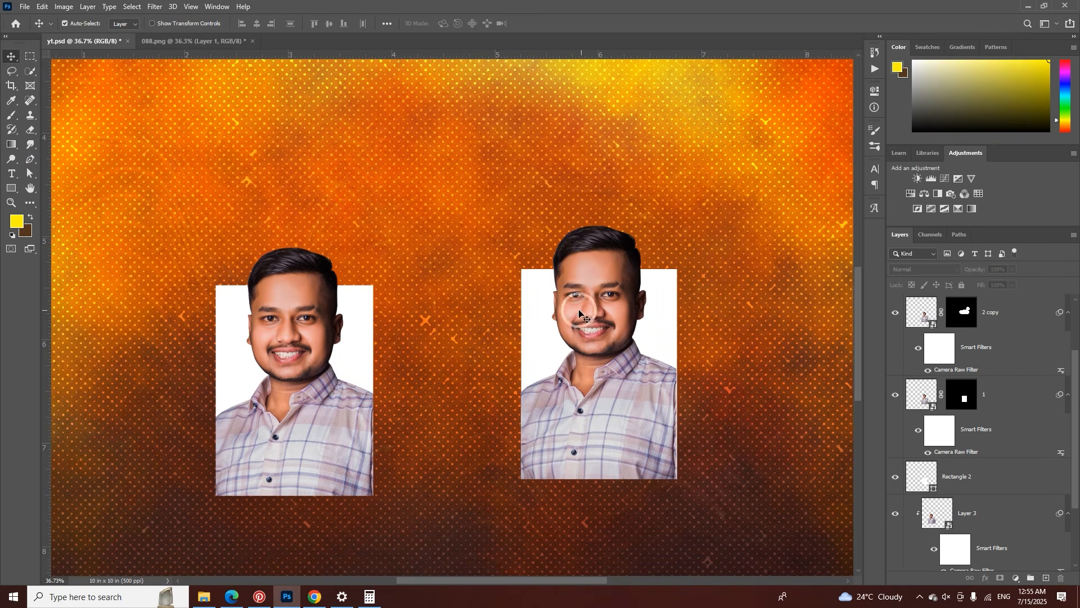
Step: Set the blend mode of Rectangle 1, the first portrait's frame, to Overlay
click(369, 363)
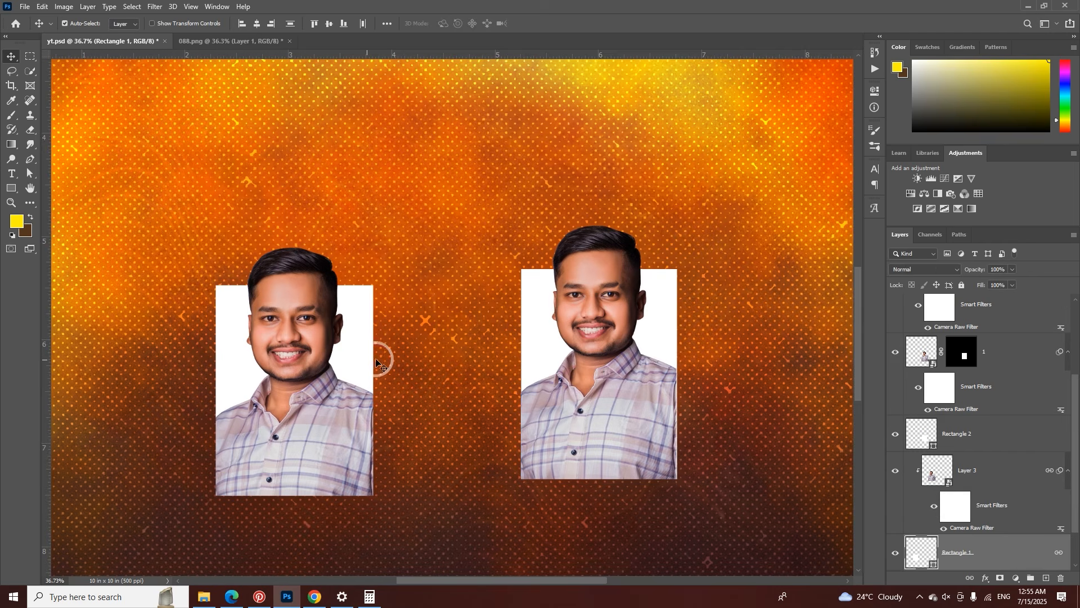
click(920, 270)
click(909, 389)
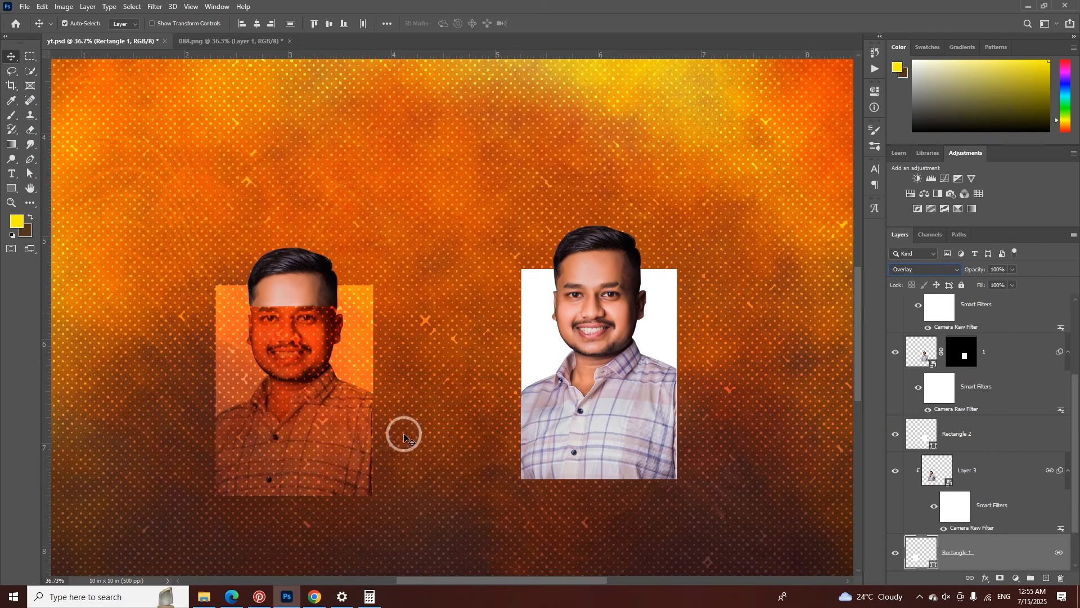
Step: Set the blend mode of Rectangle 2, the second portrait's frame, to Overlay
click(681, 328)
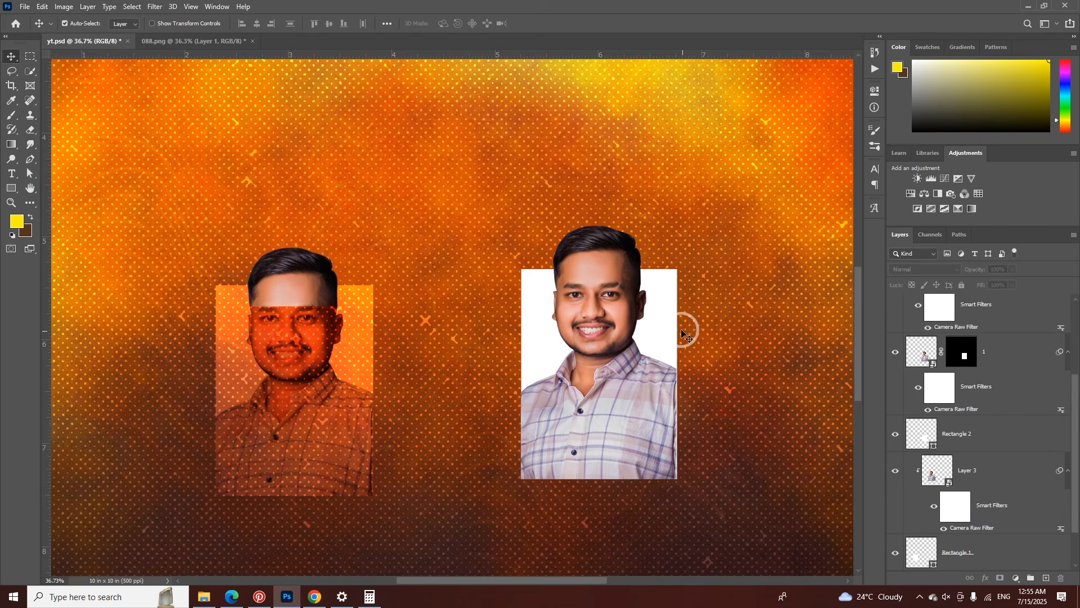
click(935, 271)
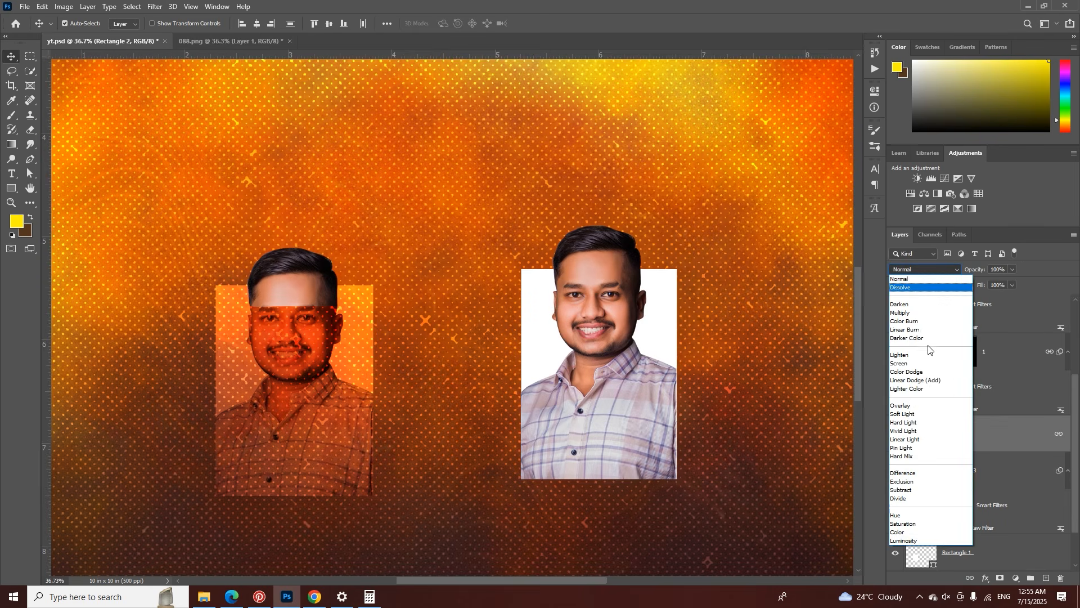
click(903, 406)
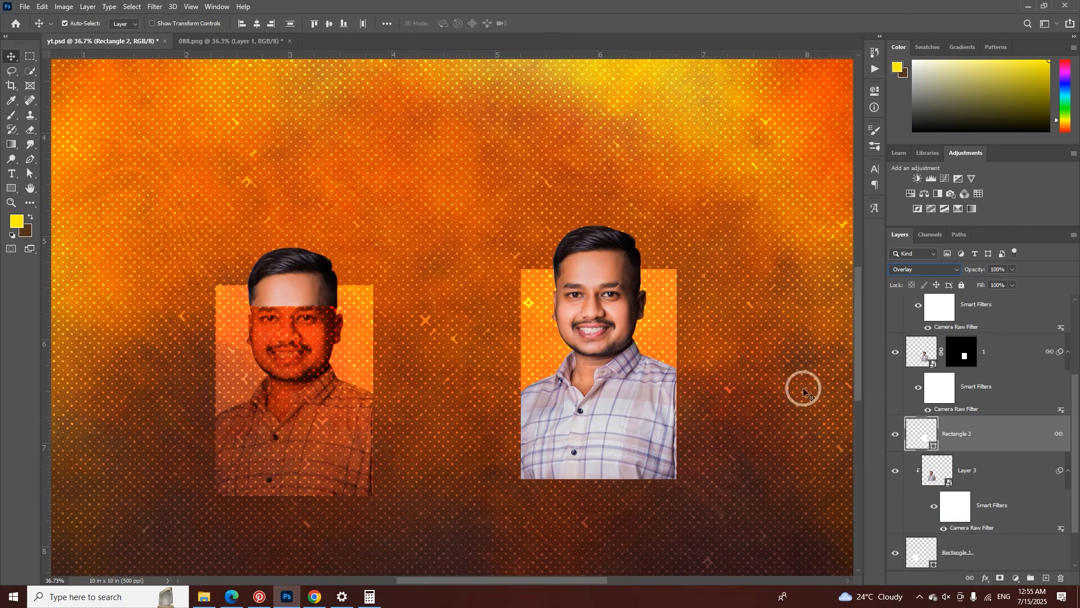
Step: Change the fill color of Rectangle 2 to a golden yellow
double_click(932, 448)
mouse_move(803, 400)
mouse_down()
mouse_move(810, 350)
mouse_move(798, 284)
mouse_move(724, 332)
mouse_move(687, 463)
mouse_move(694, 315)
mouse_up()
drag(844, 458, 849, 321)
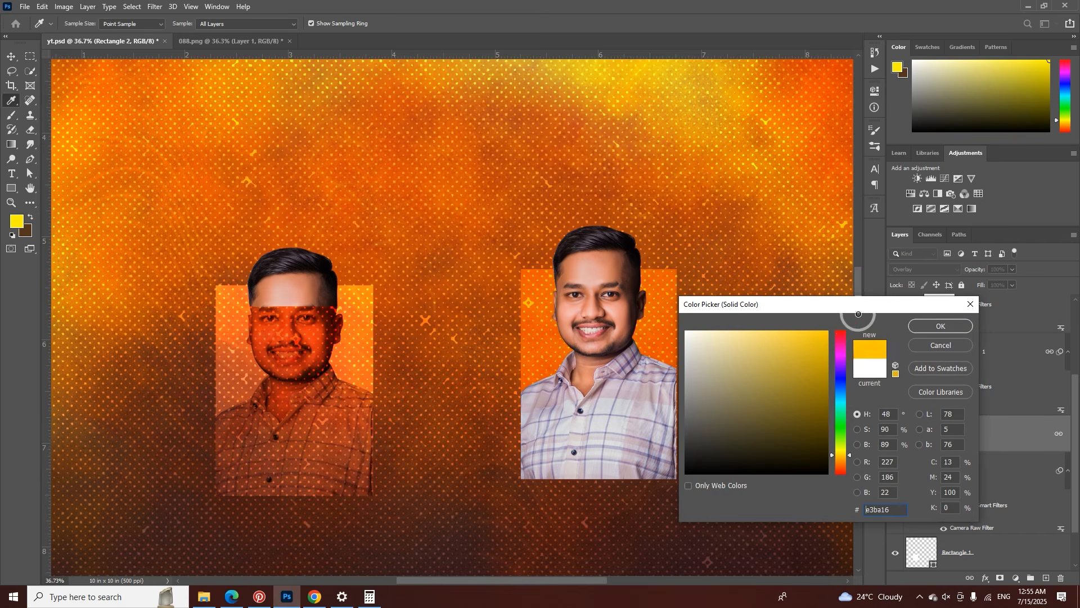
click(932, 329)
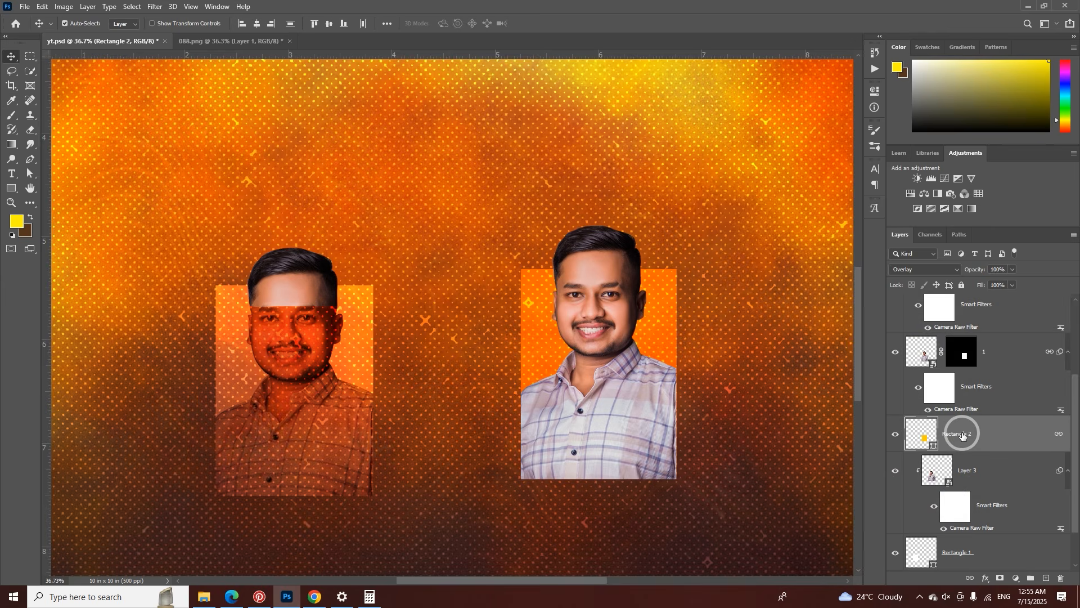
Step: Set the blend mode of Rectangle 2 back to Normal
right_click(944, 279)
click(951, 262)
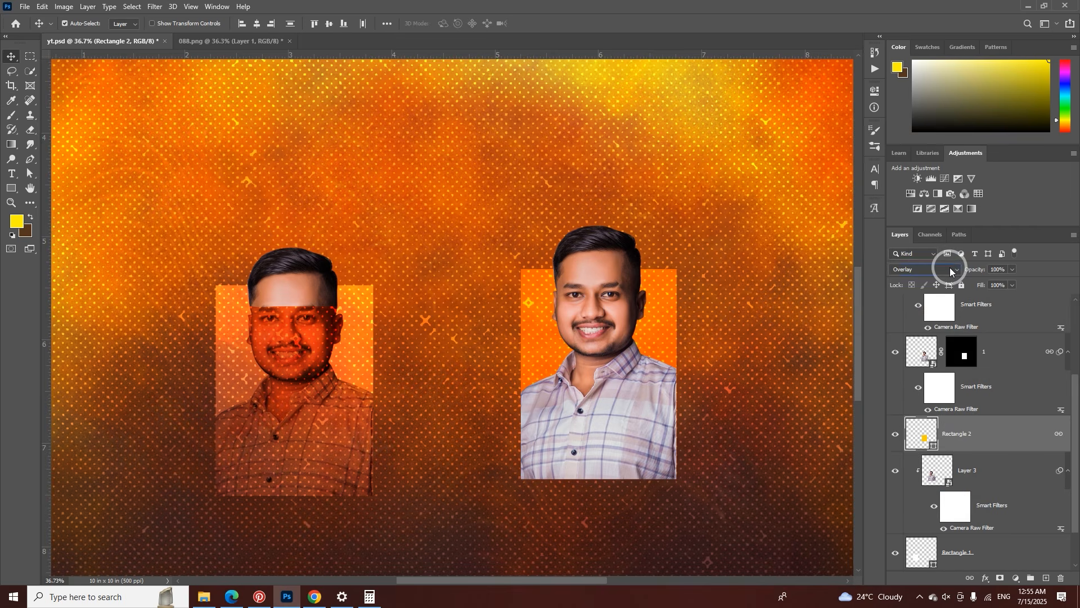
click(951, 269)
click(929, 275)
Step: Try a gradient overlay on Rectangle 2, the second portrait's frame
right_click(990, 440)
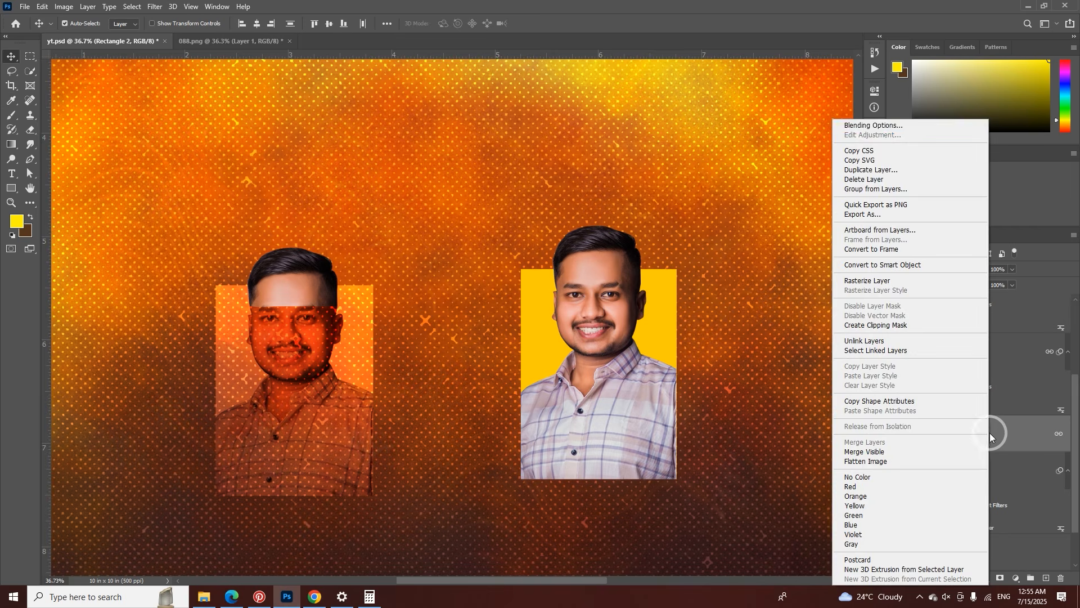
click(862, 119)
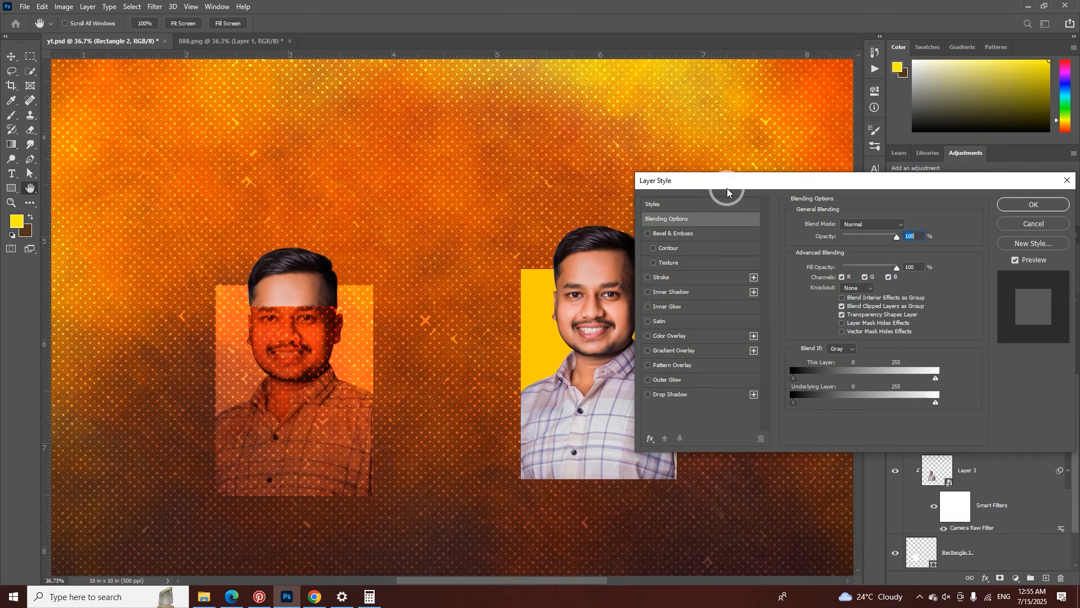
drag(724, 182, 820, 212)
click(767, 379)
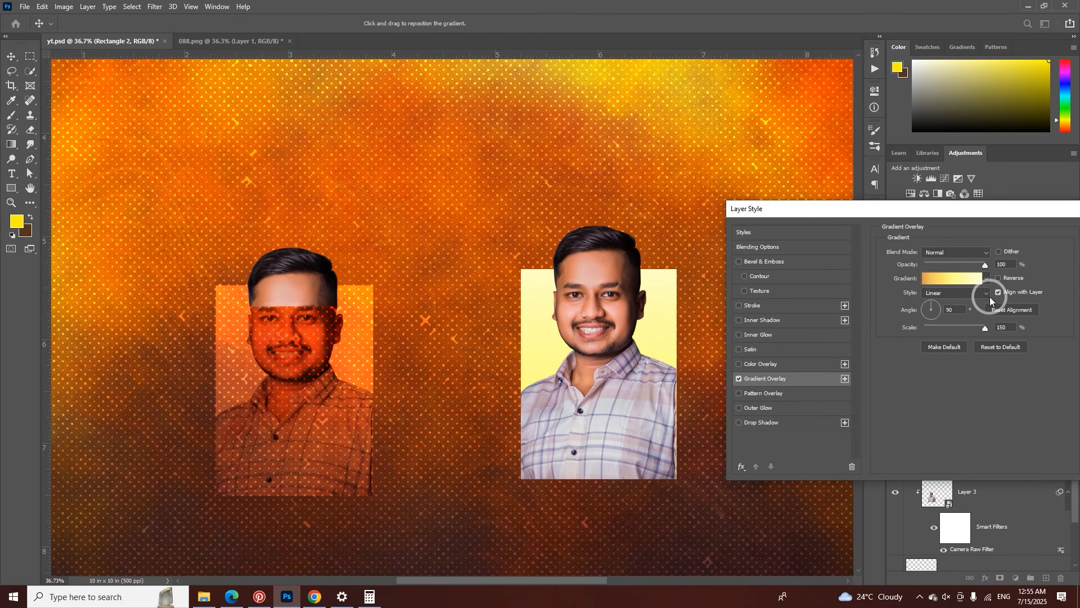
Step: Try several gradient presets for Rectangle 2's gradient overlay, settling on a dark red to bright red one
click(986, 281)
click(927, 313)
click(913, 297)
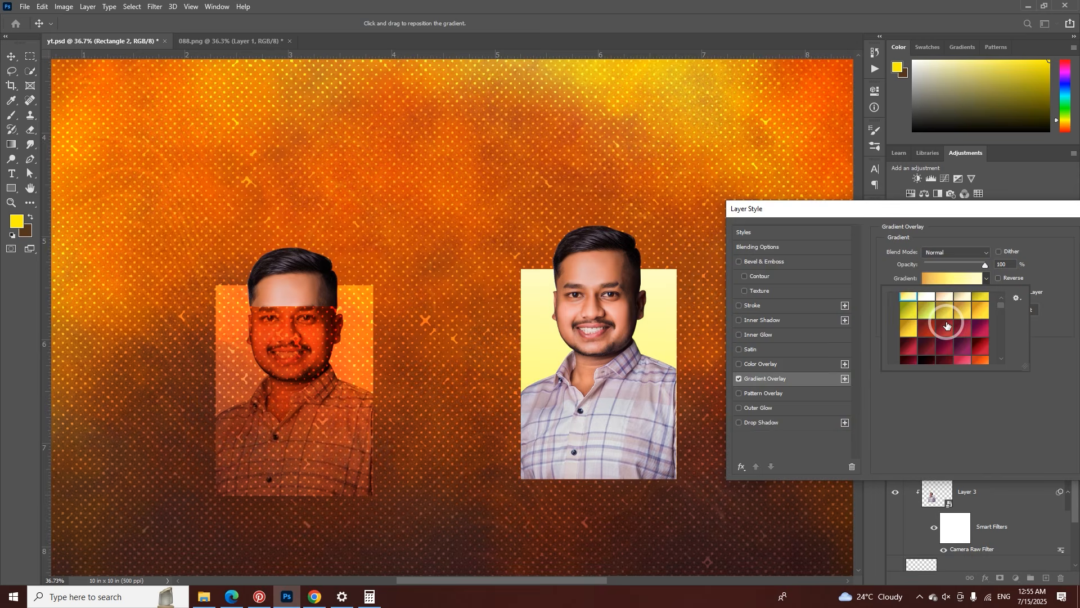
click(945, 324)
scroll(946, 330, down, 1)
click(946, 331)
click(928, 316)
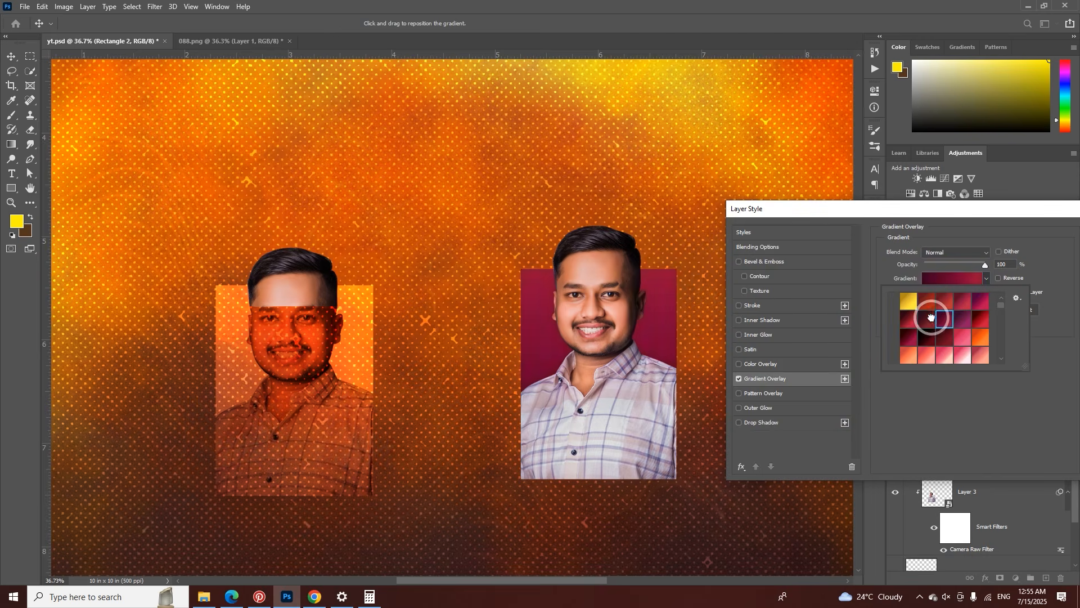
click(943, 304)
click(929, 303)
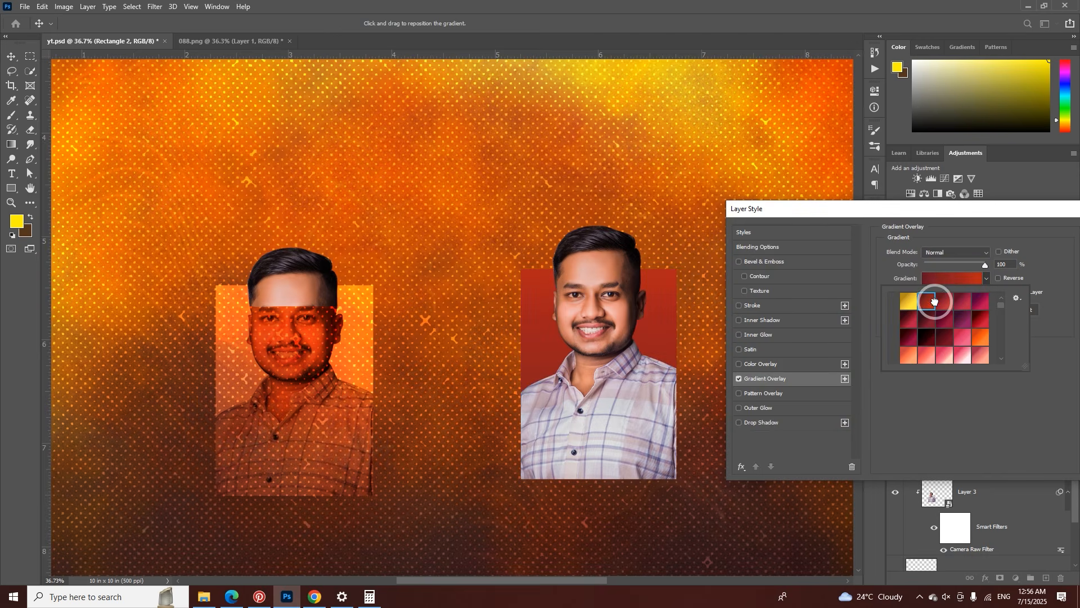
Step: Preview a stroke around Rectangle 2, switch it off, and discard all the layer style changes
click(768, 307)
click(741, 306)
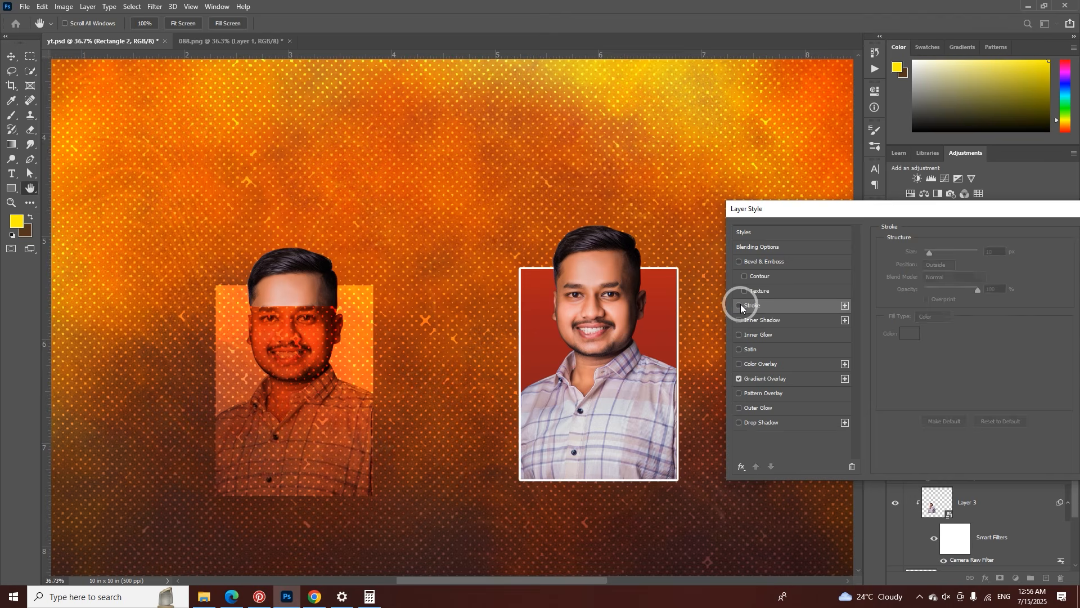
click(771, 378)
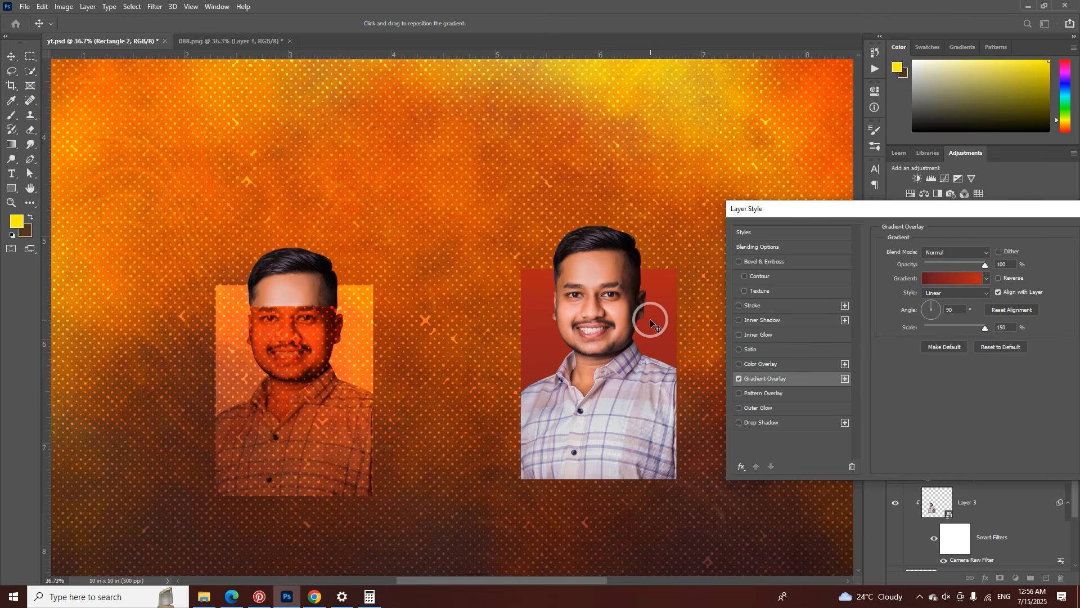
drag(987, 217, 883, 218)
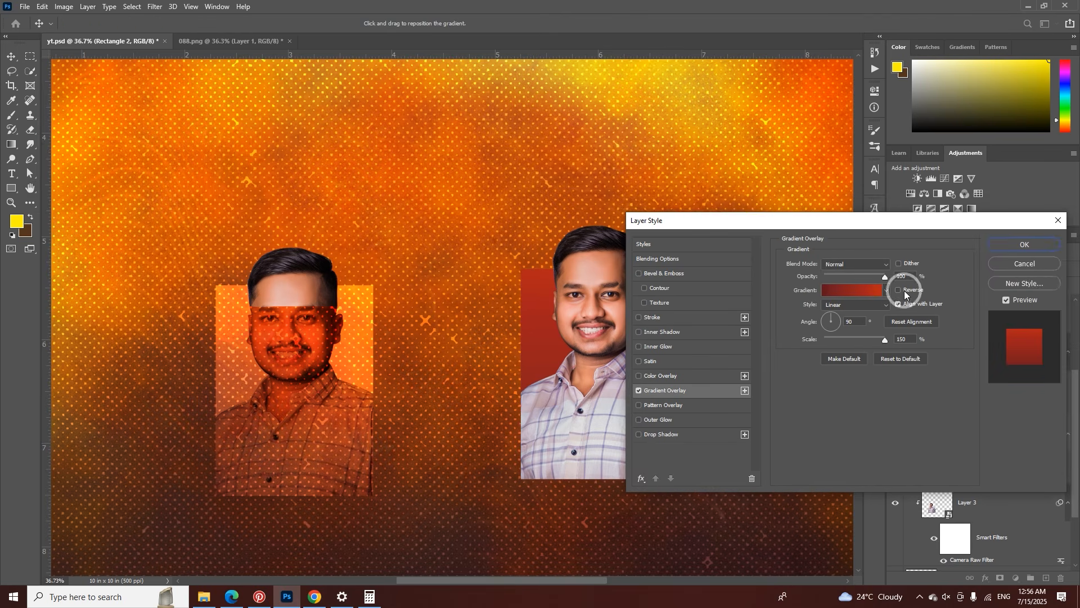
click(1037, 260)
key(u)
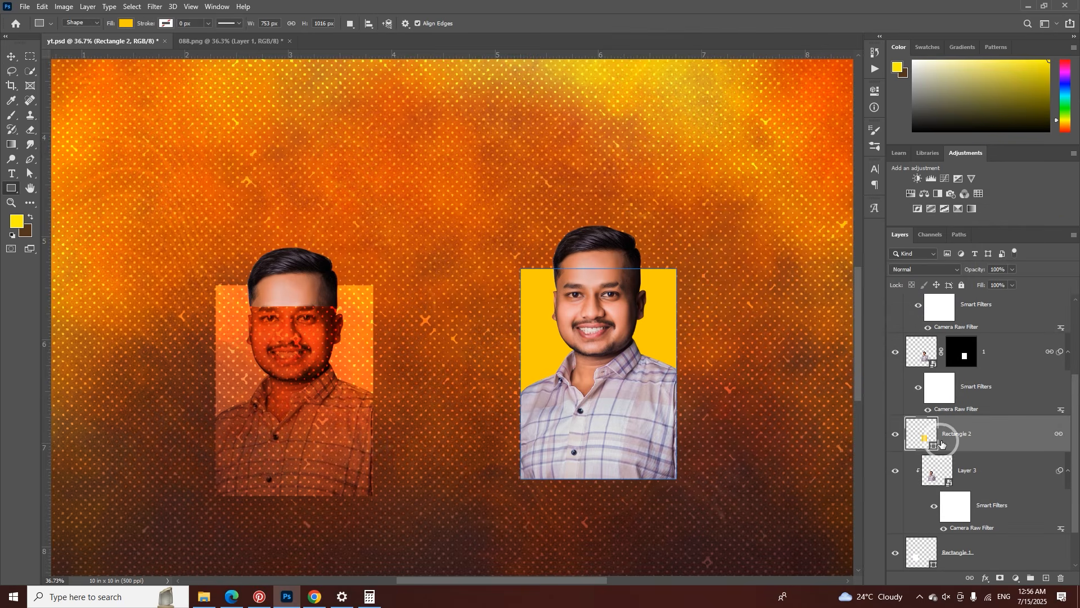
Step: Place the golden sunrise desert artwork as an embedded image directly above Rectangle 2
click(24, 7)
click(62, 227)
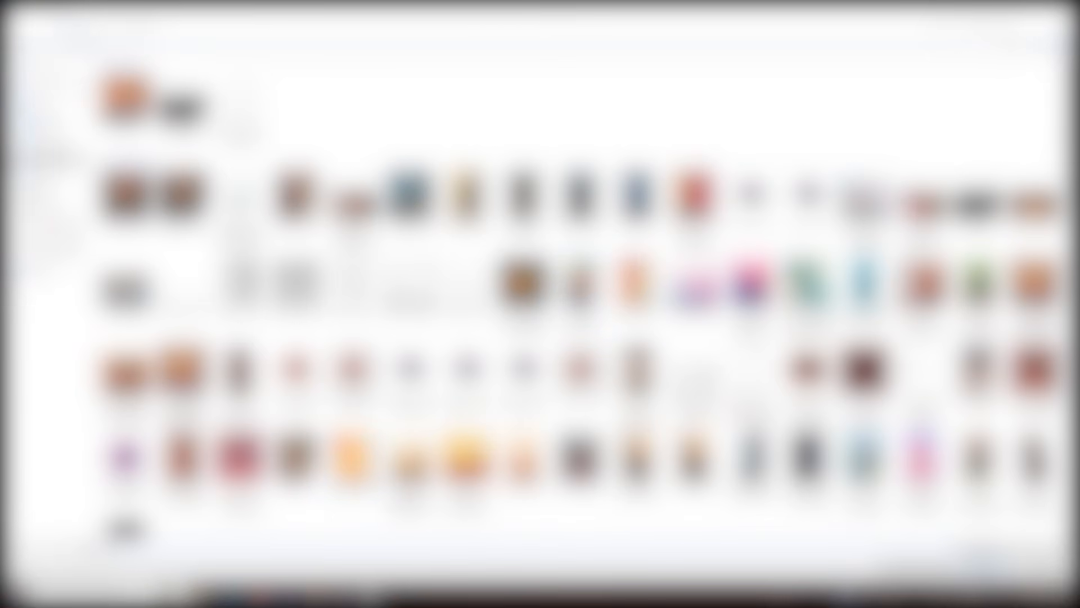
double_click(410, 478)
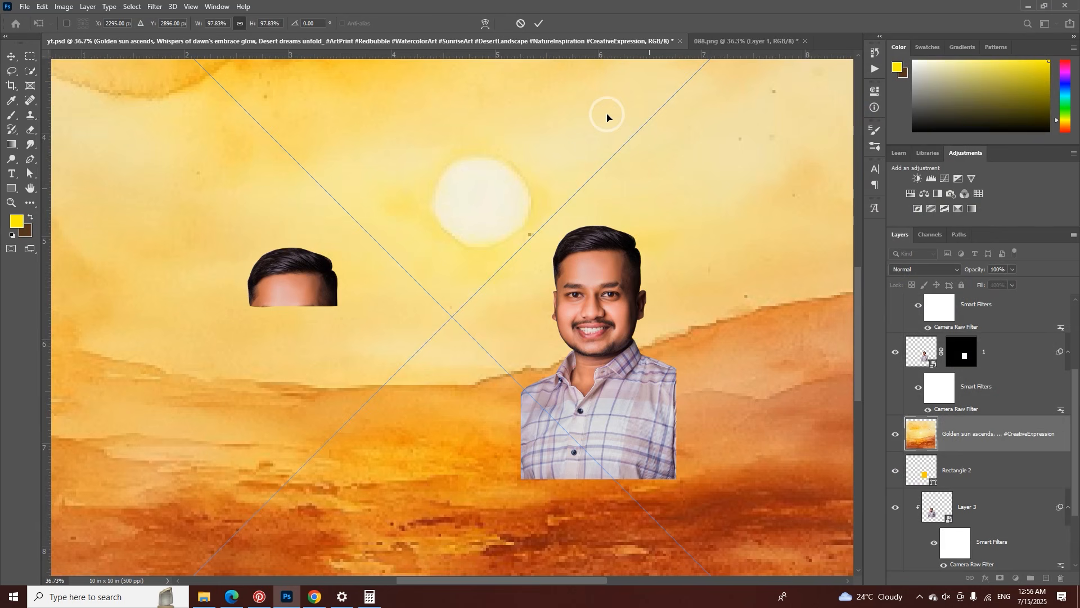
click(537, 24)
key(u)
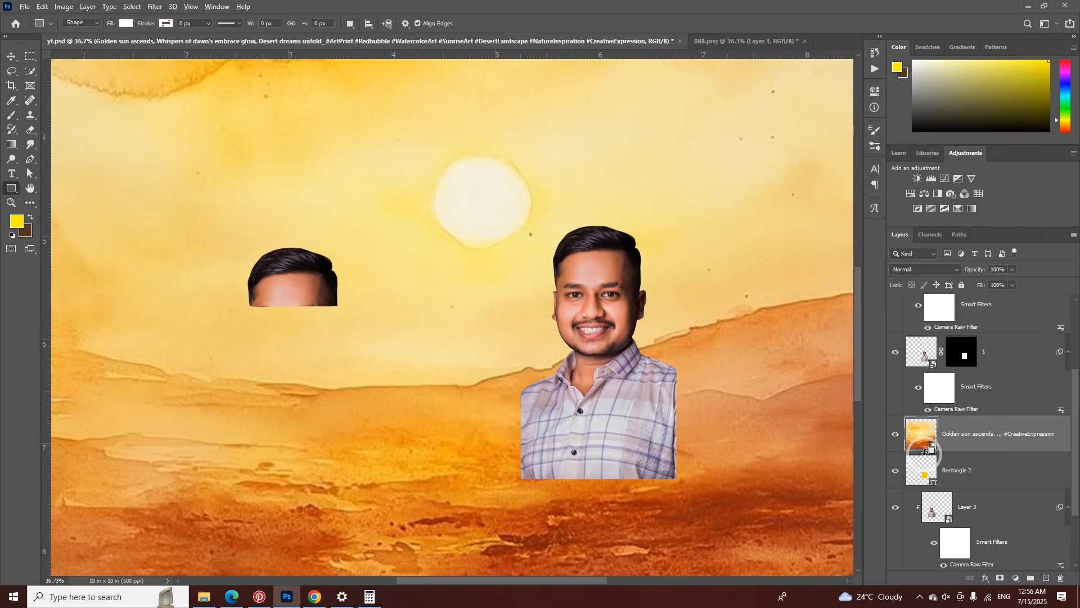
Step: Try the sunrise artwork clipped to Rectangle 2 and rescaled inside the frame, and delete the artwork layer
alt+click(926, 450)
key(ctrl+t)
drag(641, 318, 760, 454)
drag(662, 387, 646, 359)
click(521, 26)
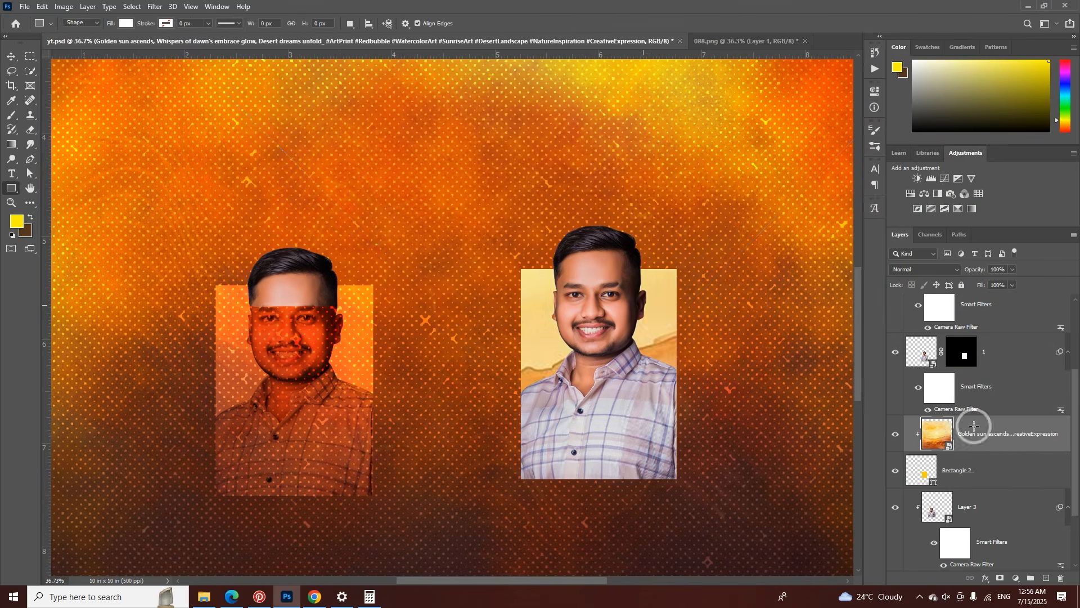
key(Delete)
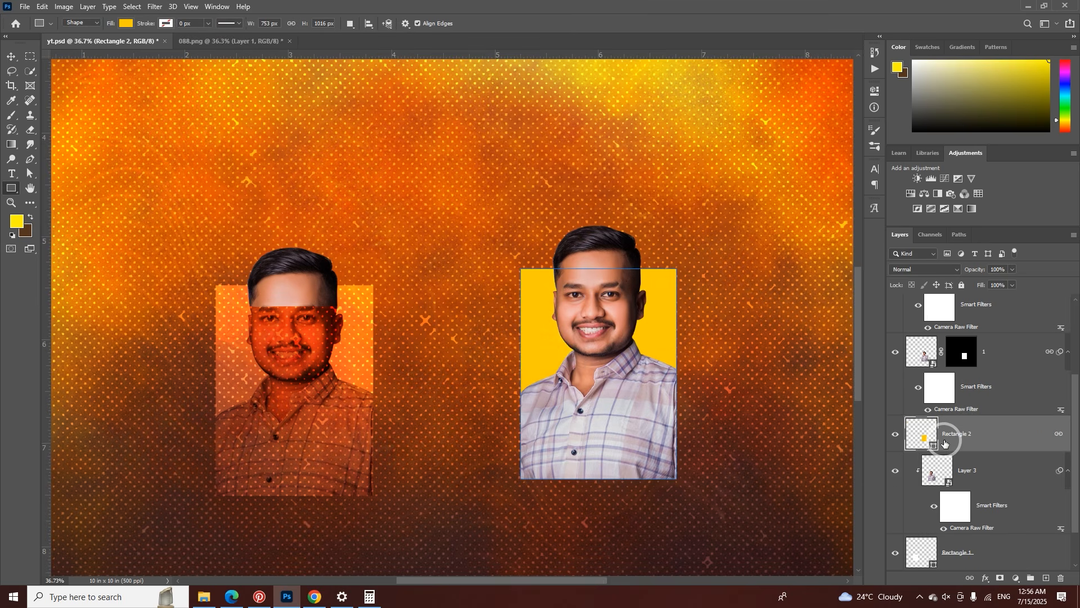
Step: Change Rectangle 2's fill to a muted tan (#cebd7a) and set its blend mode to Overlay
double_click(933, 446)
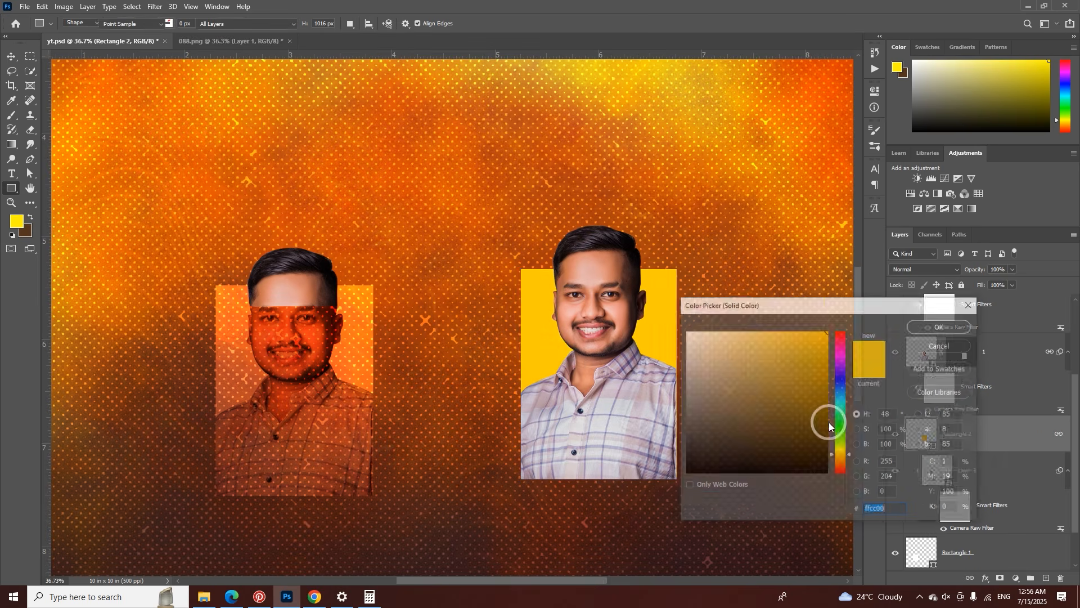
mouse_move(799, 333)
mouse_down()
mouse_move(735, 331)
mouse_move(744, 359)
mouse_up()
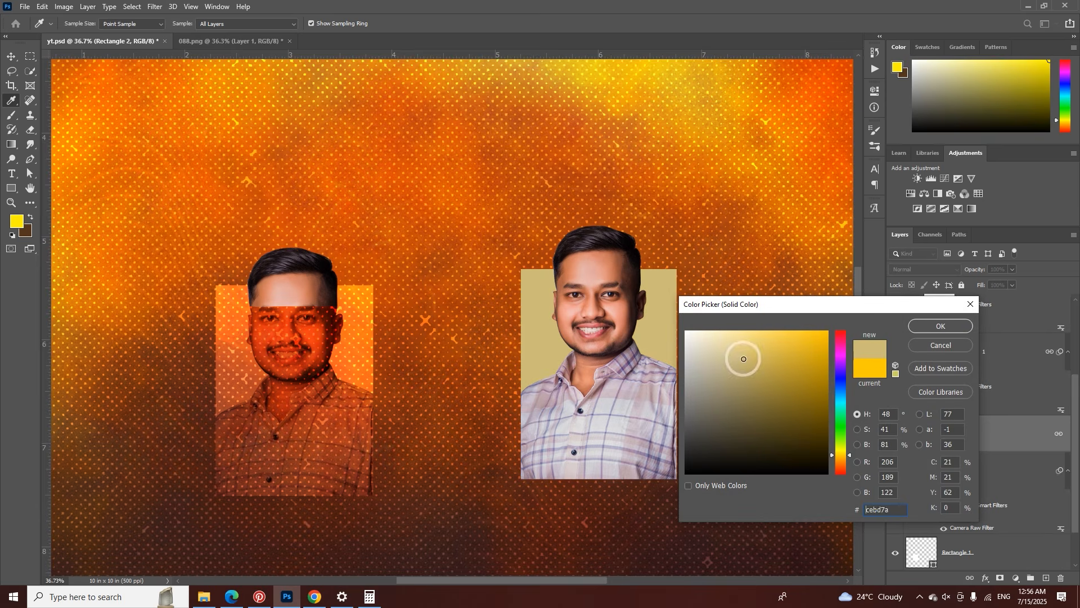
click(933, 324)
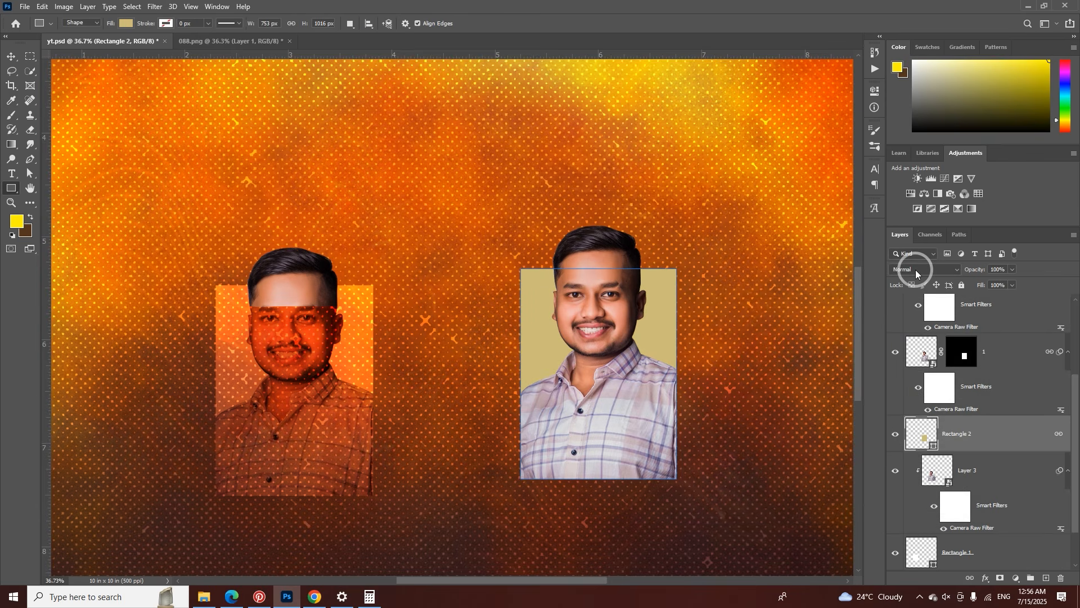
click(916, 270)
click(923, 274)
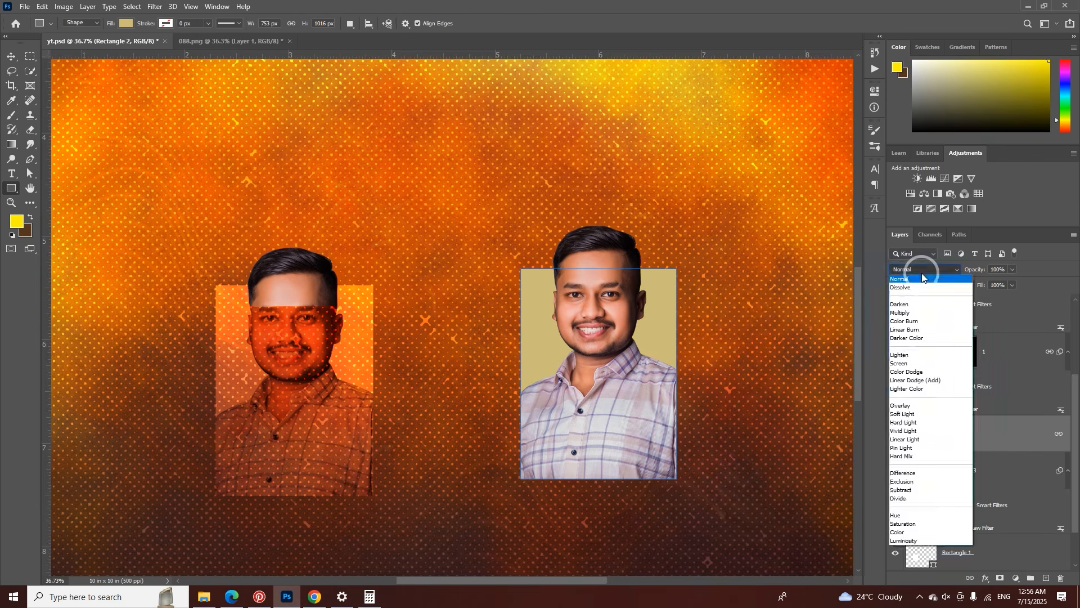
click(922, 409)
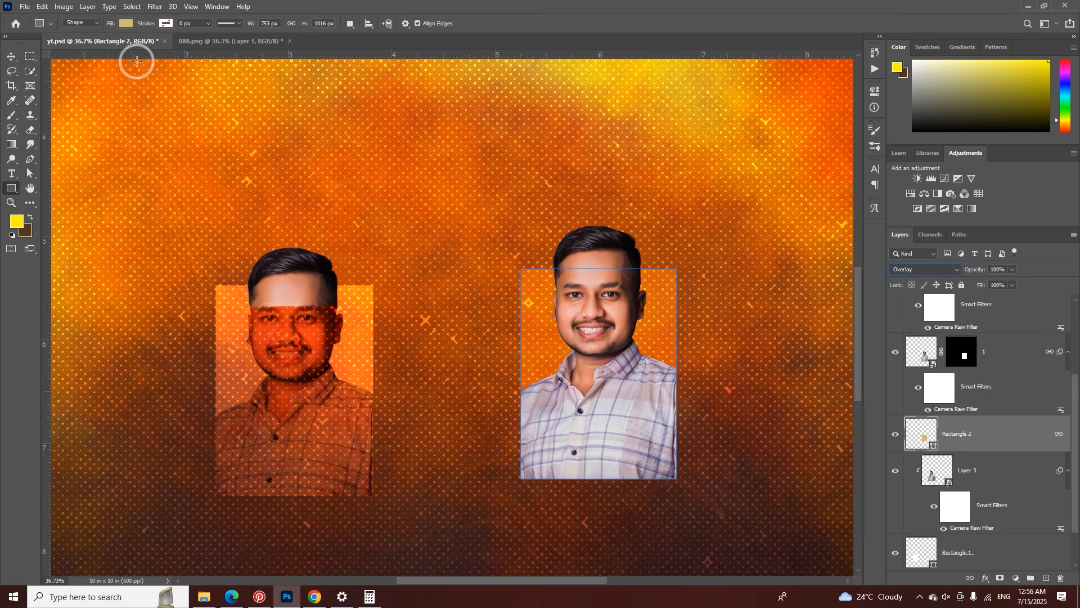
Step: Compare the two framed portraits against the textured orange background
click(11, 56)
key(z)
drag(564, 323, 440, 350)
drag(289, 332, 493, 335)
drag(676, 291, 413, 316)
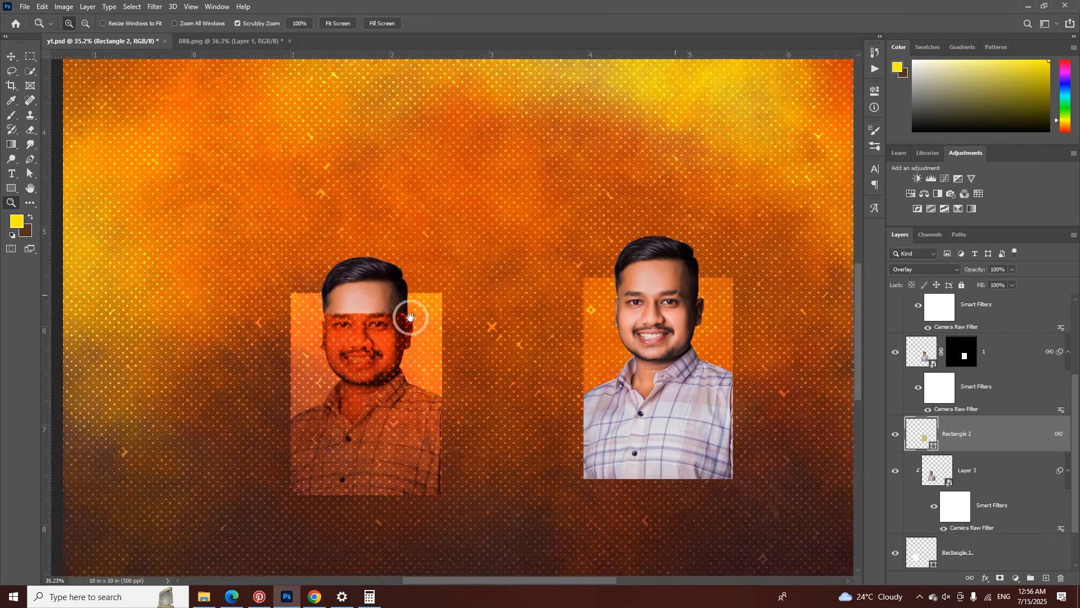
drag(535, 346, 527, 350)
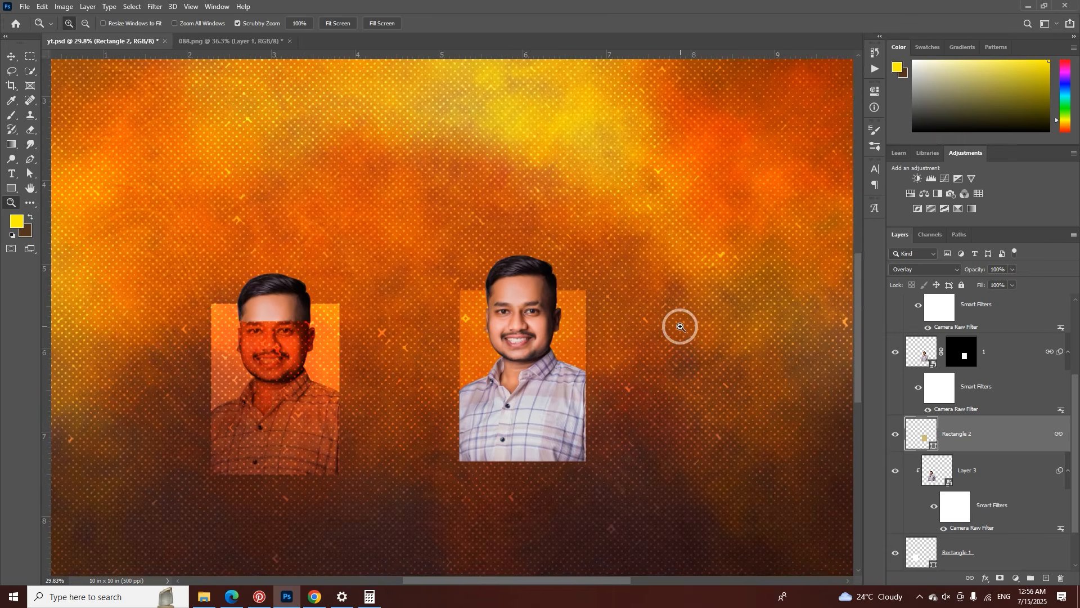
drag(570, 354, 495, 337)
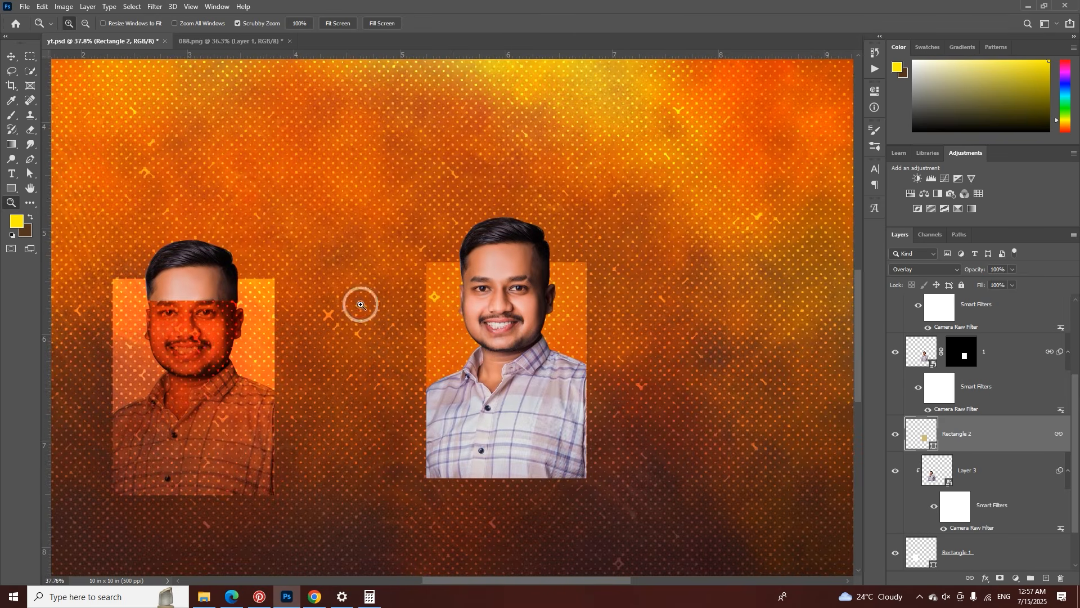
Step: Draw a tan rectangle about 606 by 867 px beside the second portrait and clear any selection
click(13, 188)
scroll(270, 214, right, 5)
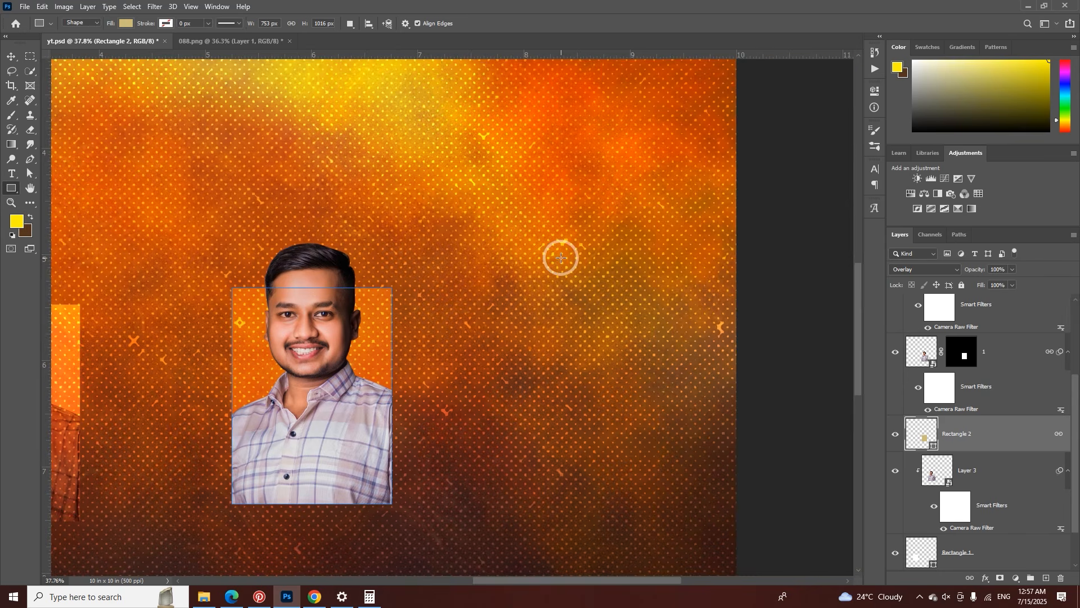
drag(500, 209, 629, 393)
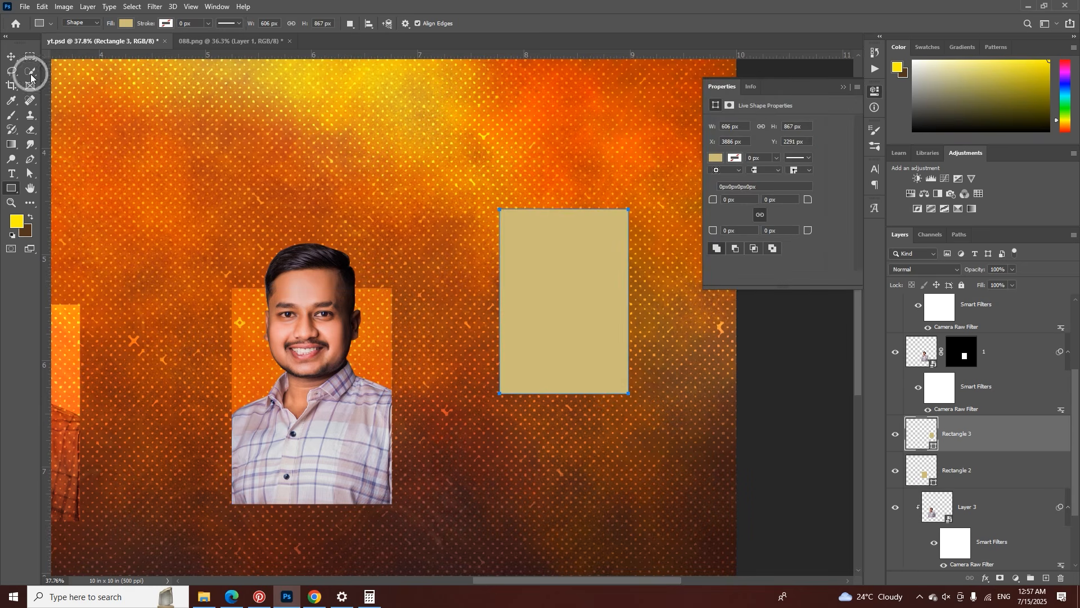
click(11, 56)
click(839, 88)
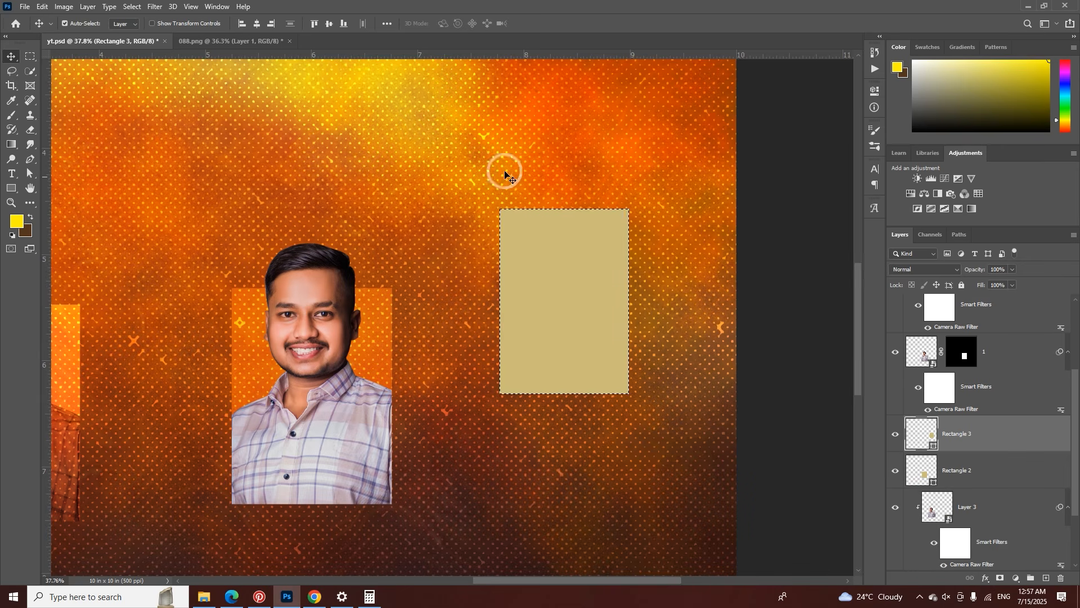
key(ctrl+d)
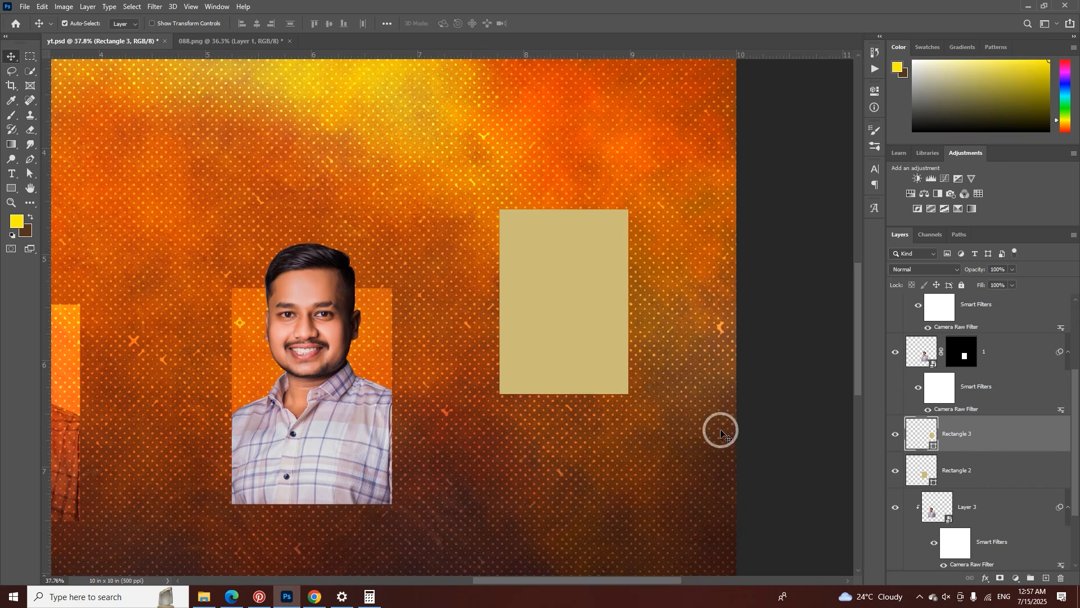
Step: Add a layer mask to Rectangle 3 and paint black on it to hide the rectangle's lower part
click(999, 579)
click(11, 115)
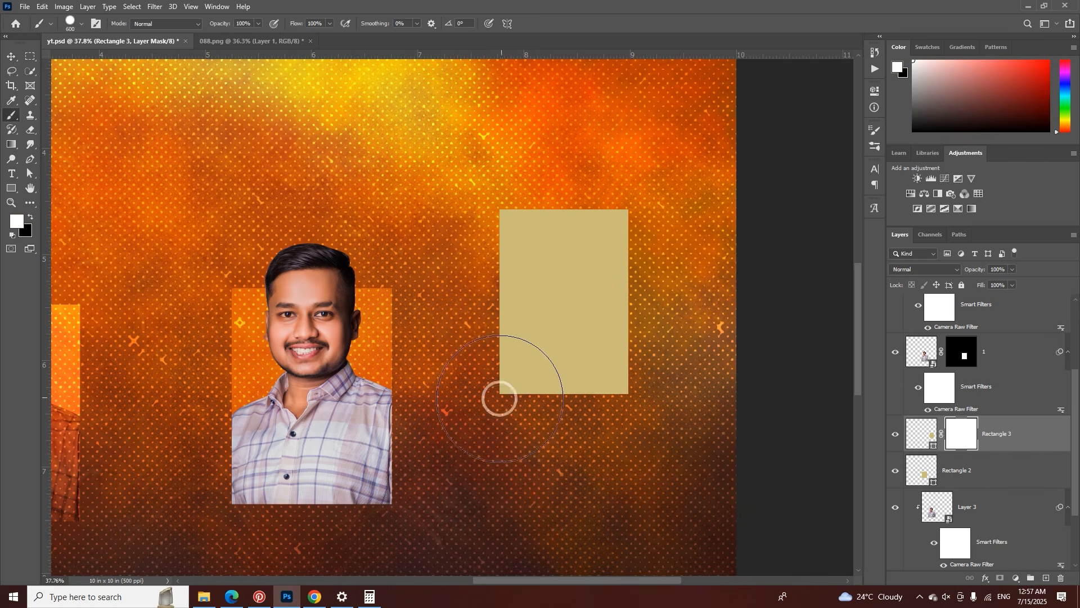
key(x)
drag(507, 406, 598, 408)
key(ctrl+z)
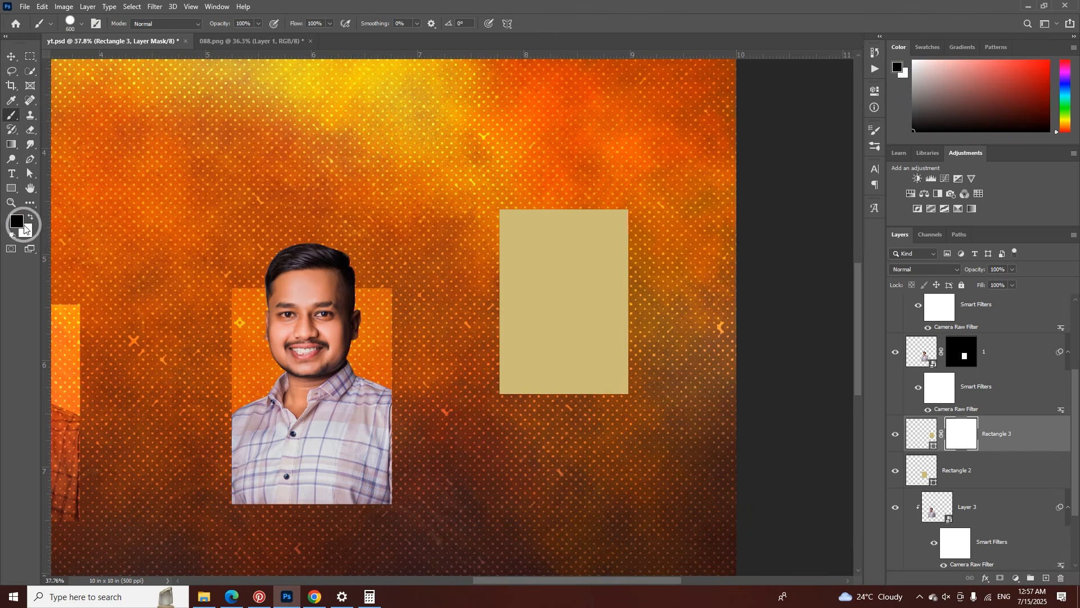
drag(509, 412, 641, 403)
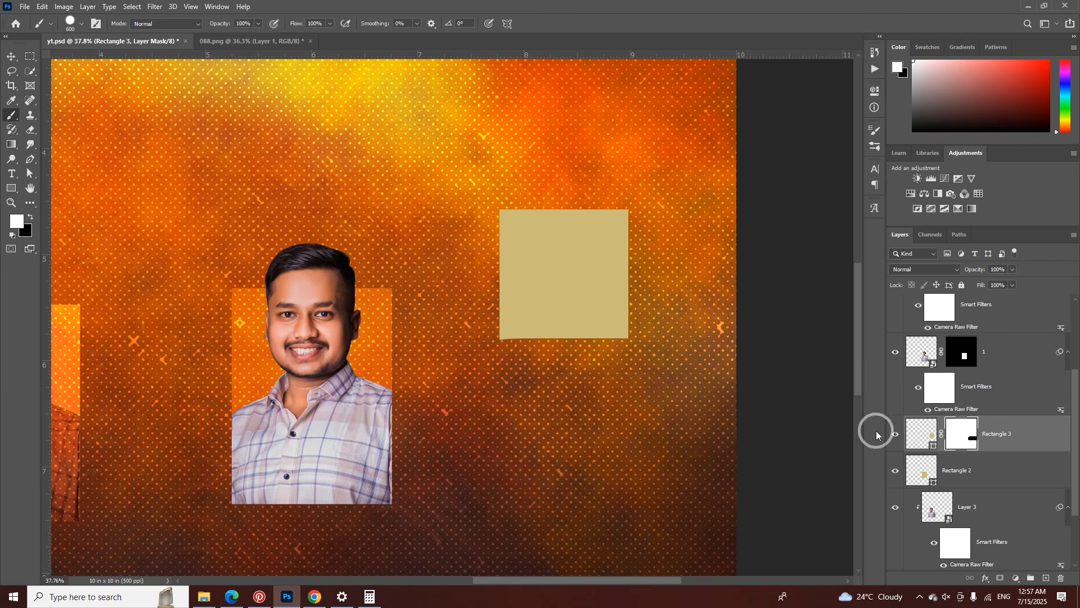
Step: Paint white on Rectangle 3's layer mask to bring back the hidden lower part
drag(478, 339, 618, 374)
mouse_move(371, 357)
mouse_down()
mouse_move(598, 338)
mouse_move(608, 343)
mouse_move(590, 345)
mouse_move(652, 369)
mouse_up()
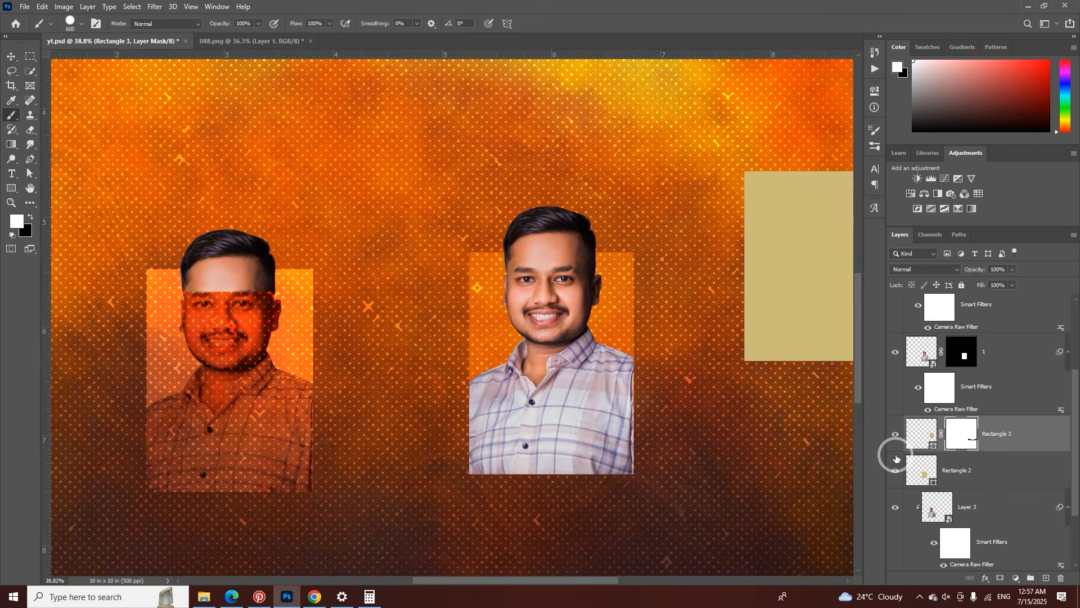
mouse_move(599, 345)
mouse_down()
mouse_move(555, 366)
mouse_move(589, 381)
mouse_up()
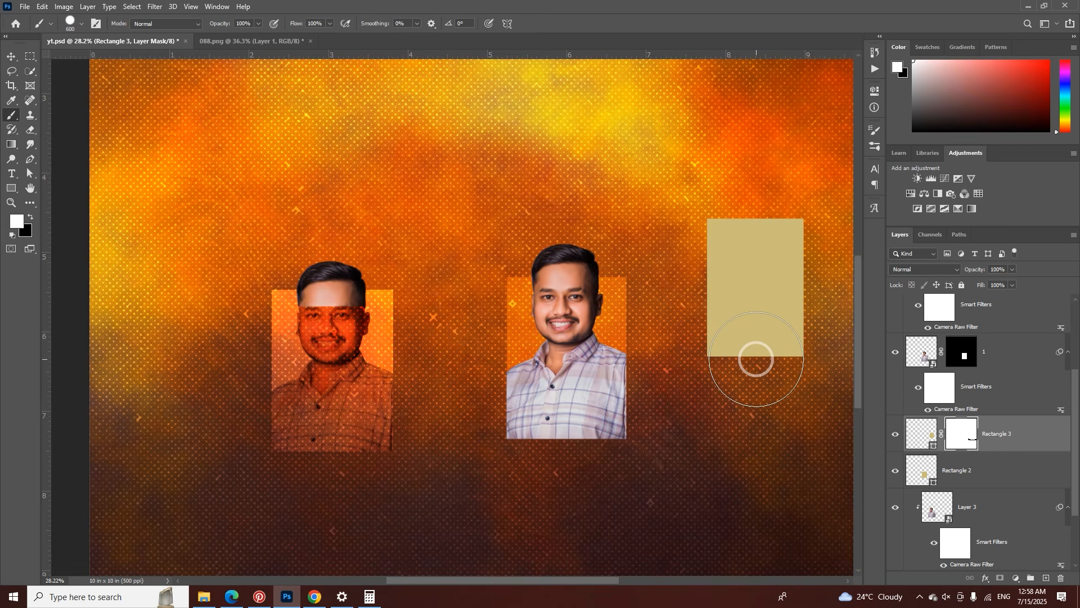
key(ctrl+plus)
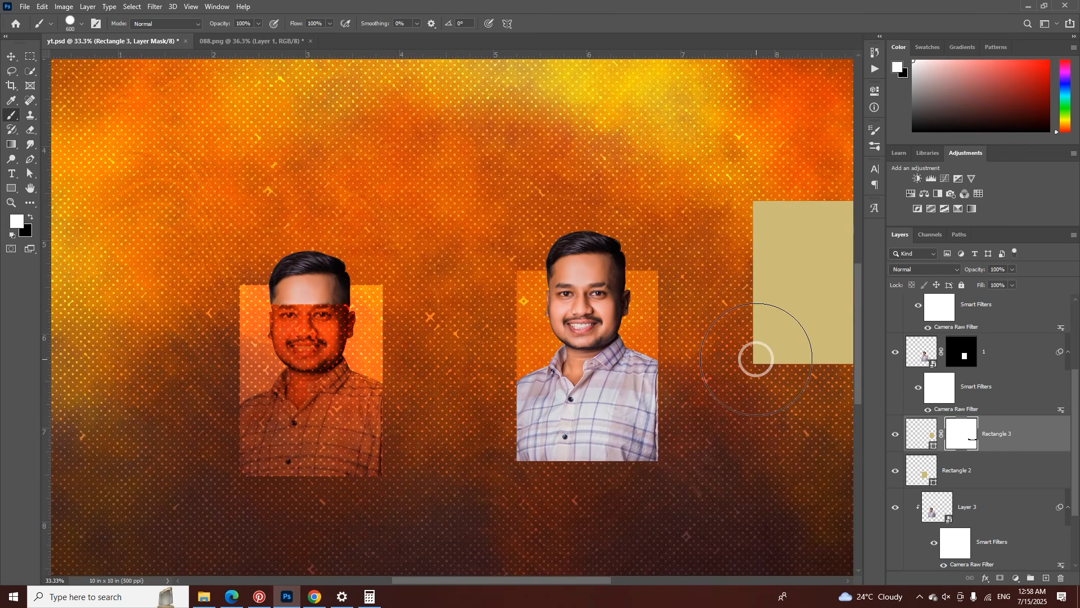
key(z)
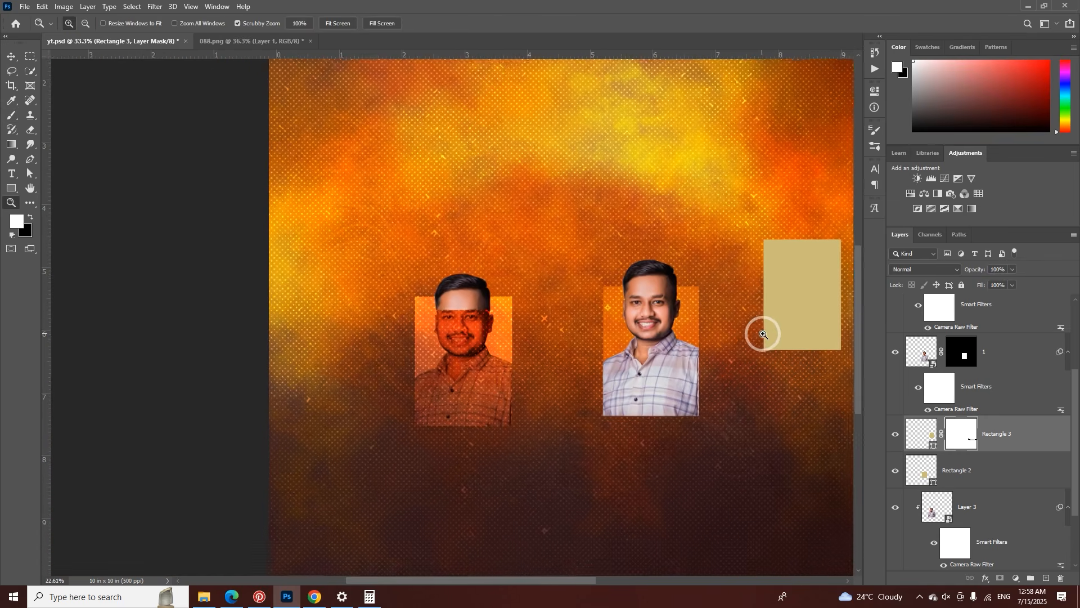
key(b)
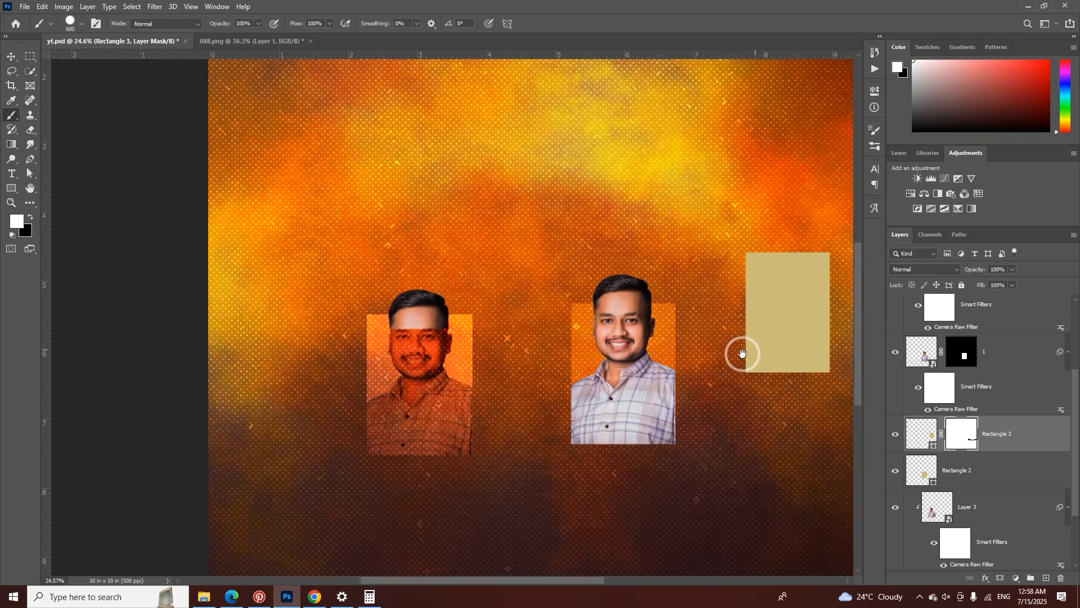
key(z)
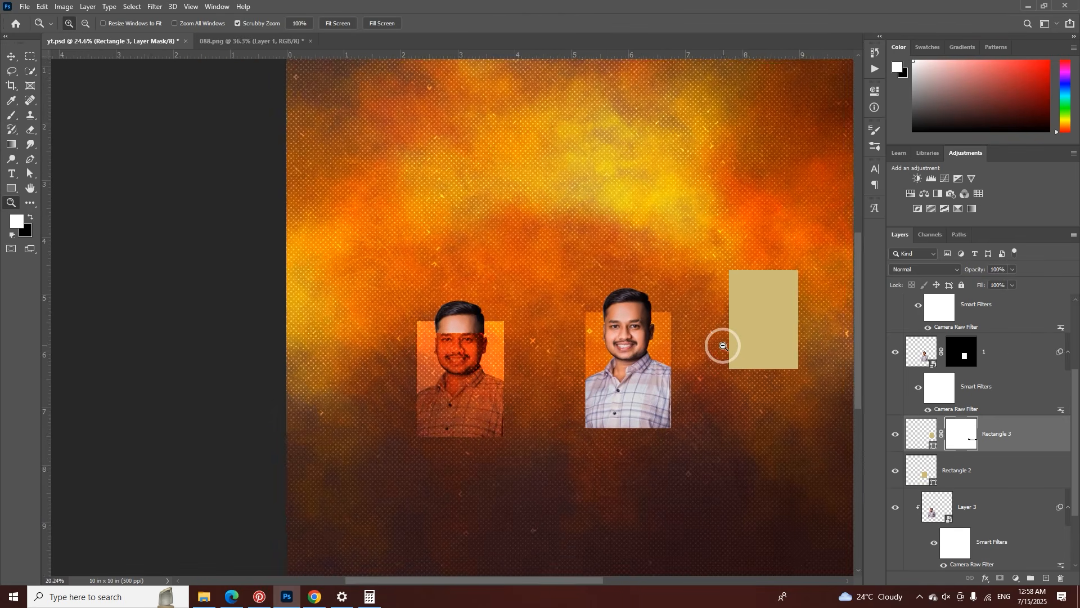
key(b)
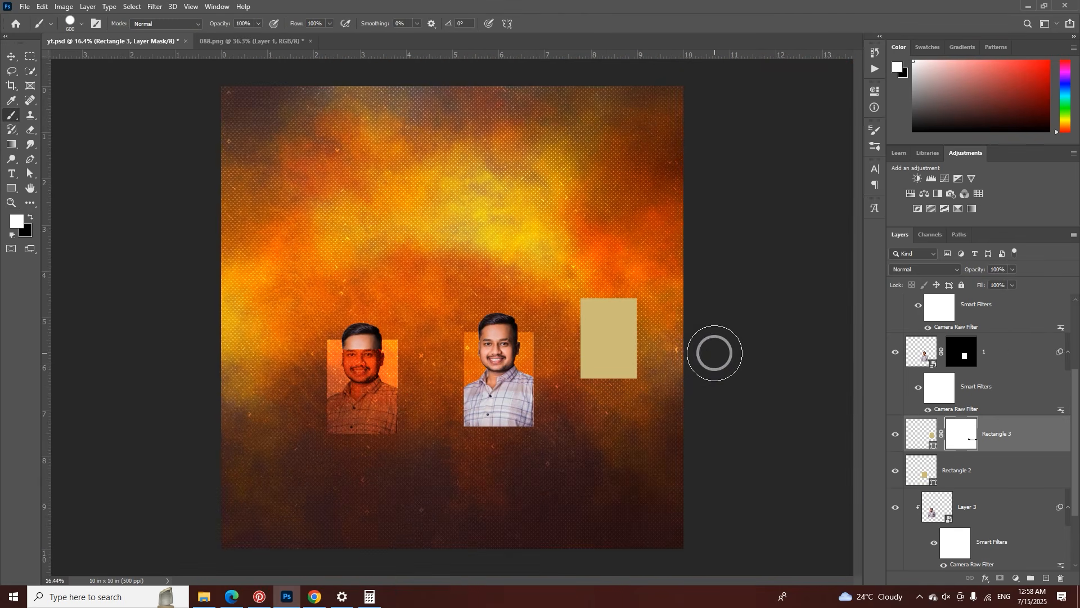